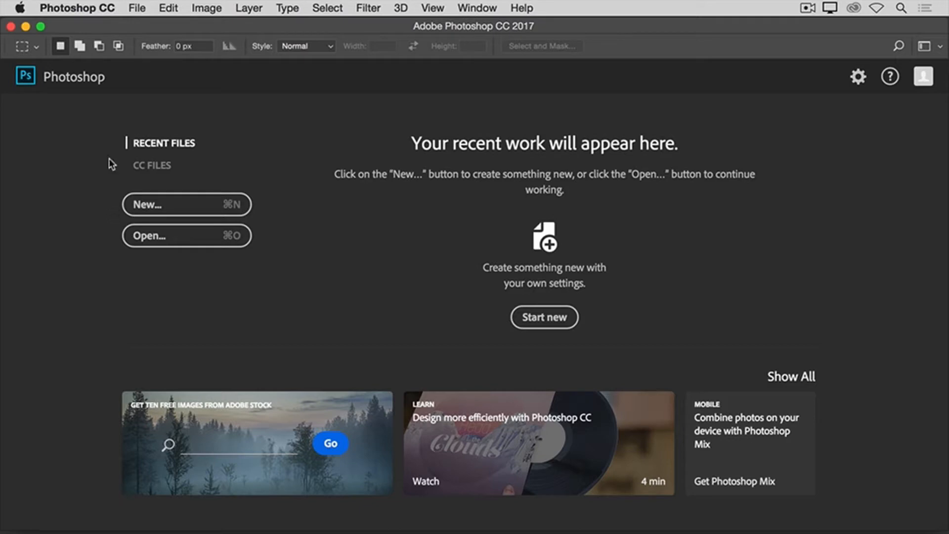
Step: Open Open_Images1.jpg and Open_Images2.jpg together and bring Open_Images1.jpg to the front
{"action": "left_click", "coordinate": [134, 11]}
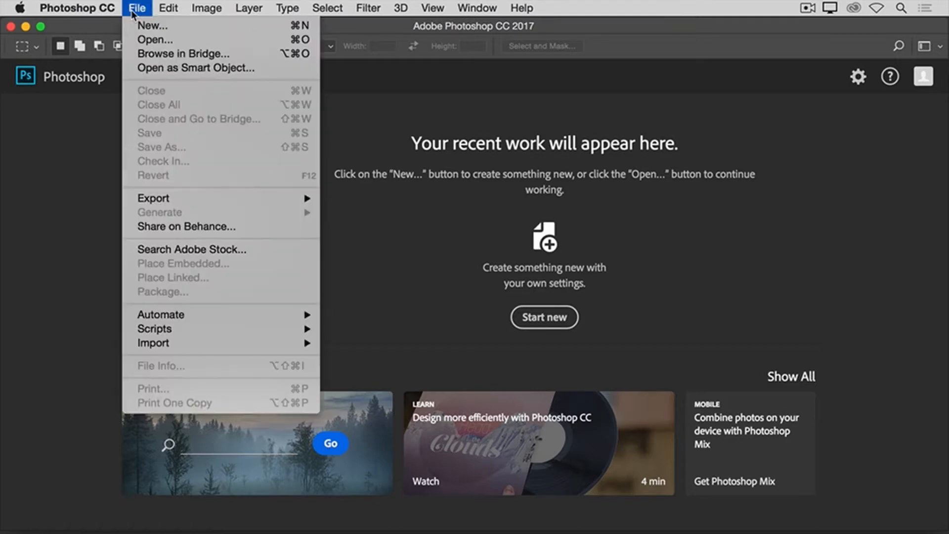
{"action": "left_click", "coordinate": [127, 41]}
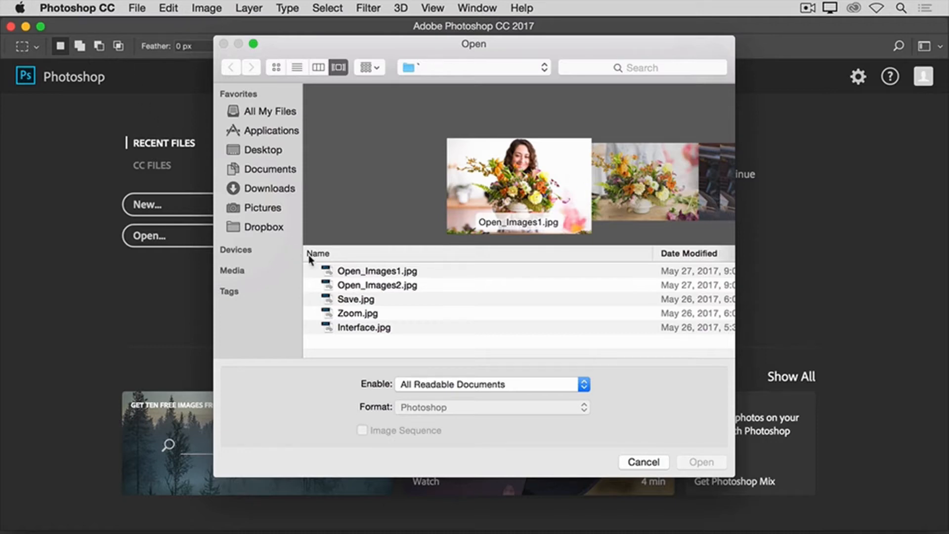
{"action": "left_click", "coordinate": [309, 272]}
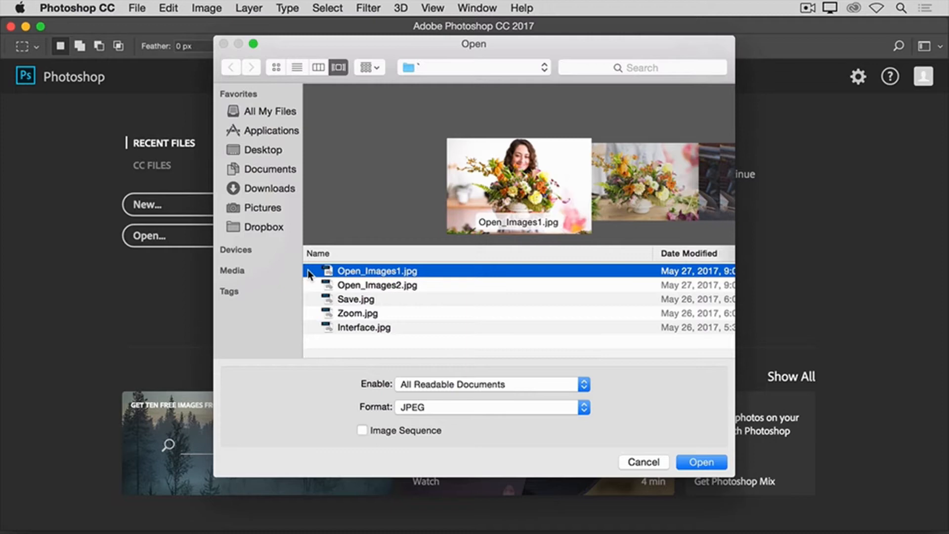
{"action": "left_click", "coordinate": [310, 286], "text": "shift"}
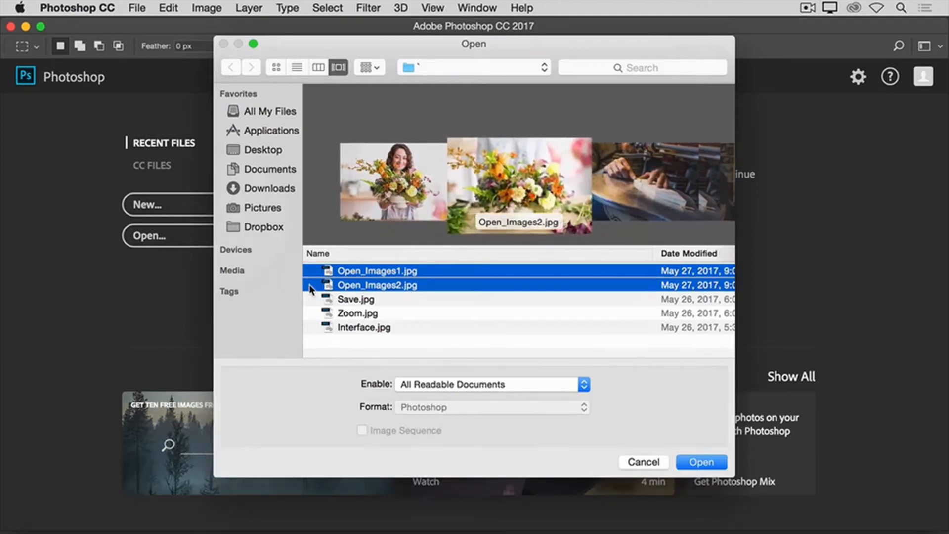
{"action": "left_click", "coordinate": [690, 463]}
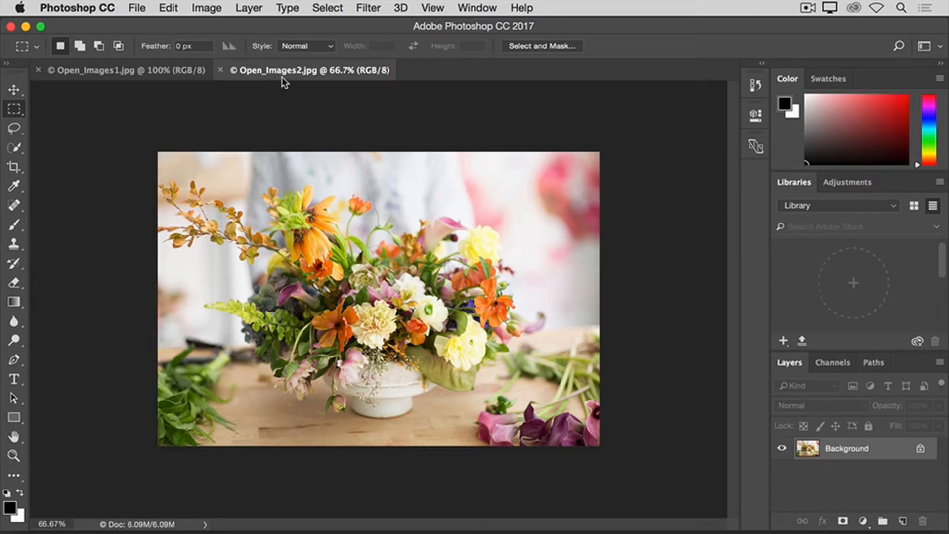
{"action": "left_click", "coordinate": [118, 74]}
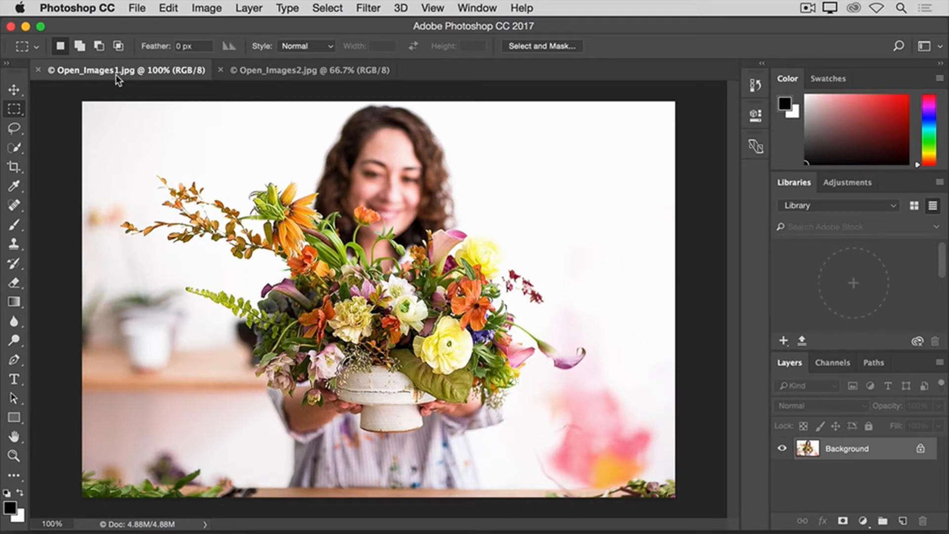
Step: Create a new document from the Photo preset Landscape, 4 x 6, with its width changed to 5 inches
{"action": "left_click", "coordinate": [131, 9]}
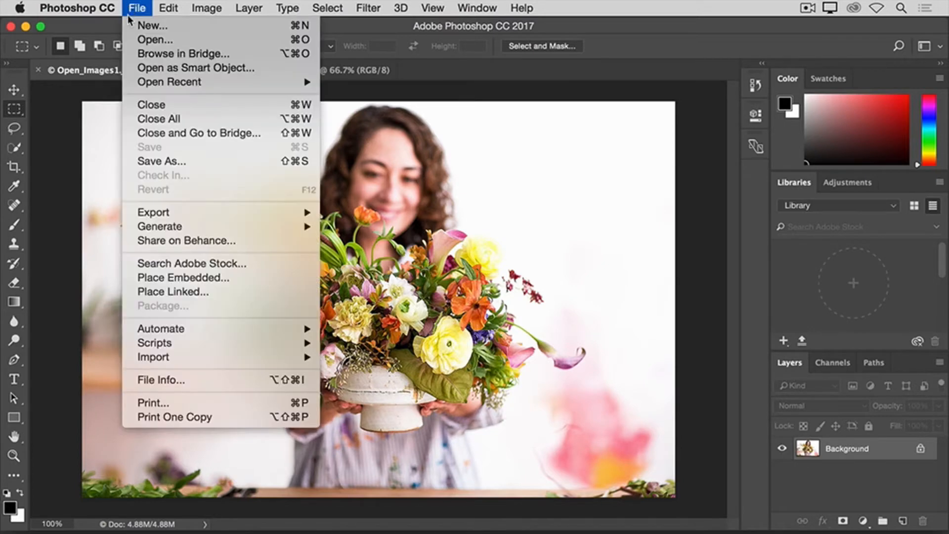
{"action": "left_click", "coordinate": [126, 27]}
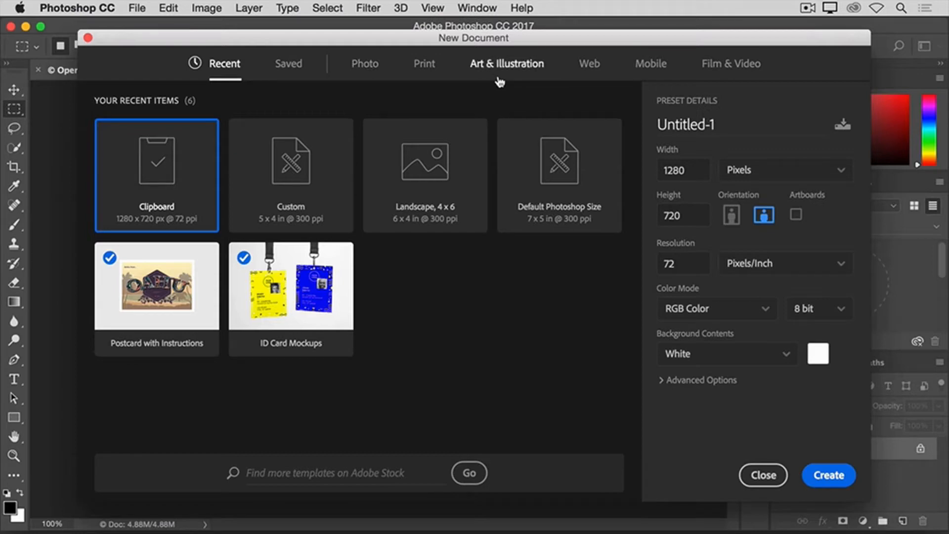
{"action": "left_click", "coordinate": [365, 77]}
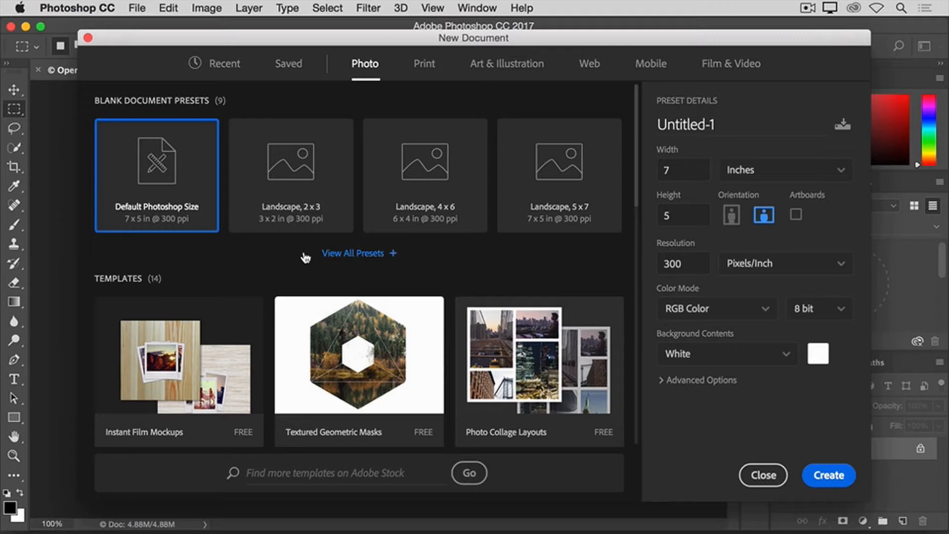
{"action": "left_click", "coordinate": [385, 193]}
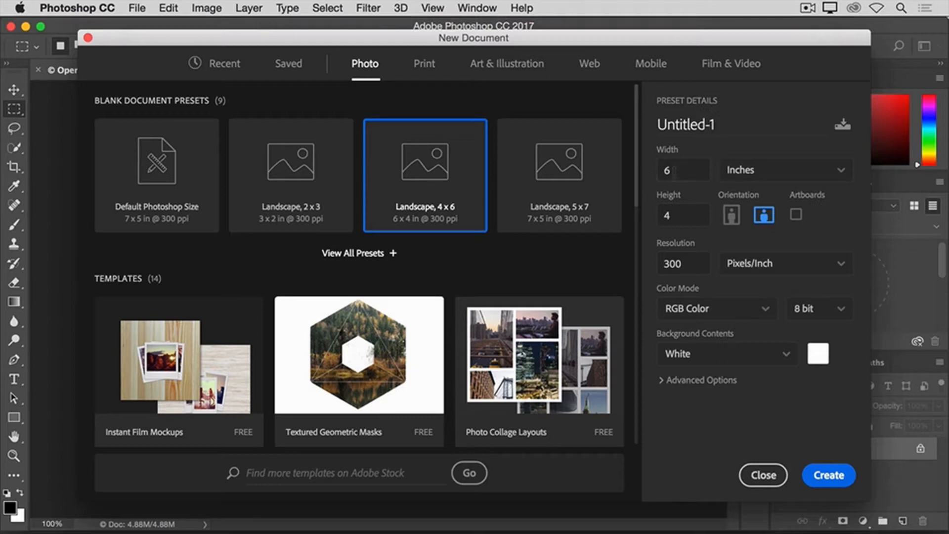
{"action": "double_click", "coordinate": [668, 170]}
{"action": "type", "text": "5"}
{"action": "left_click", "coordinate": [652, 173]}
{"action": "left_click", "coordinate": [817, 477]}
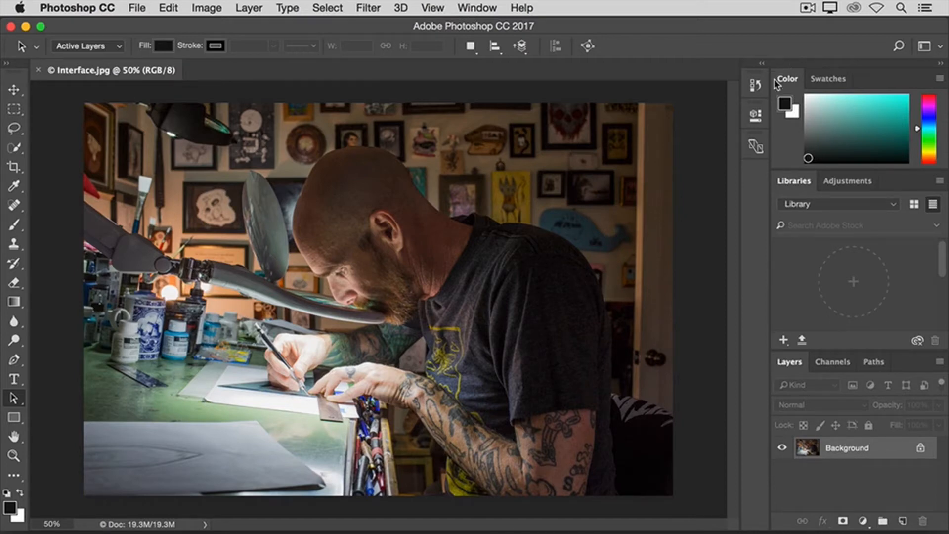
Step: Set the foreground color to the pastel blue swatch
{"action": "left_click", "coordinate": [811, 81]}
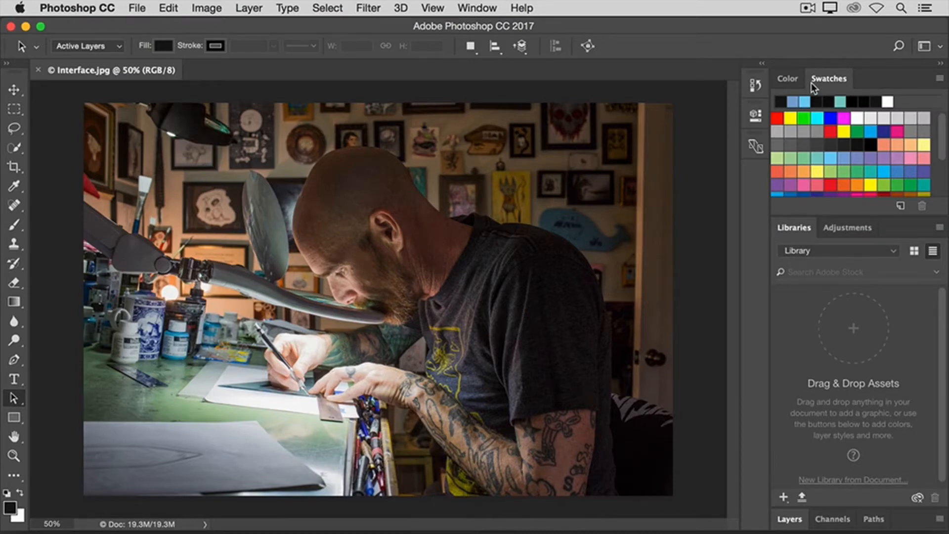
{"action": "left_click", "coordinate": [839, 158]}
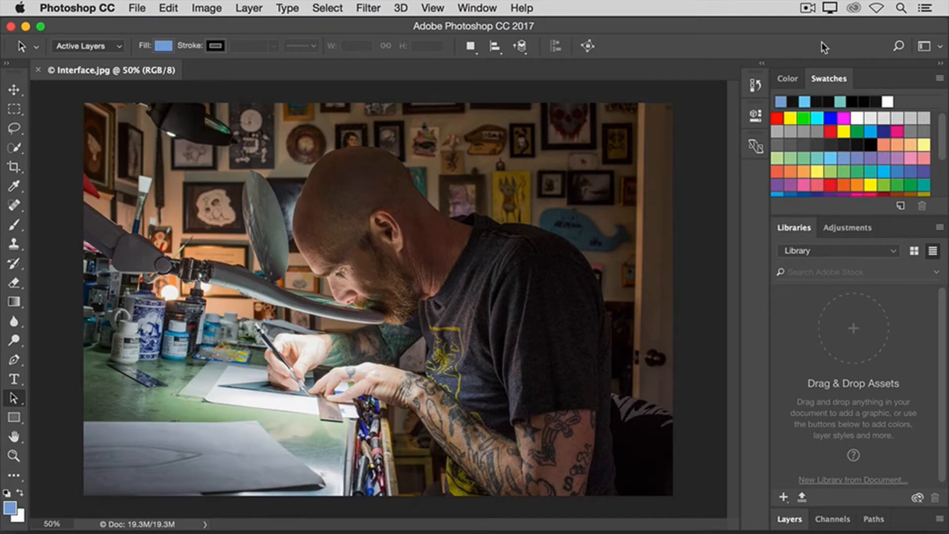
Step: Show the Histogram panel for Interface.jpg and collapse it to its icon
{"action": "left_click", "coordinate": [482, 9]}
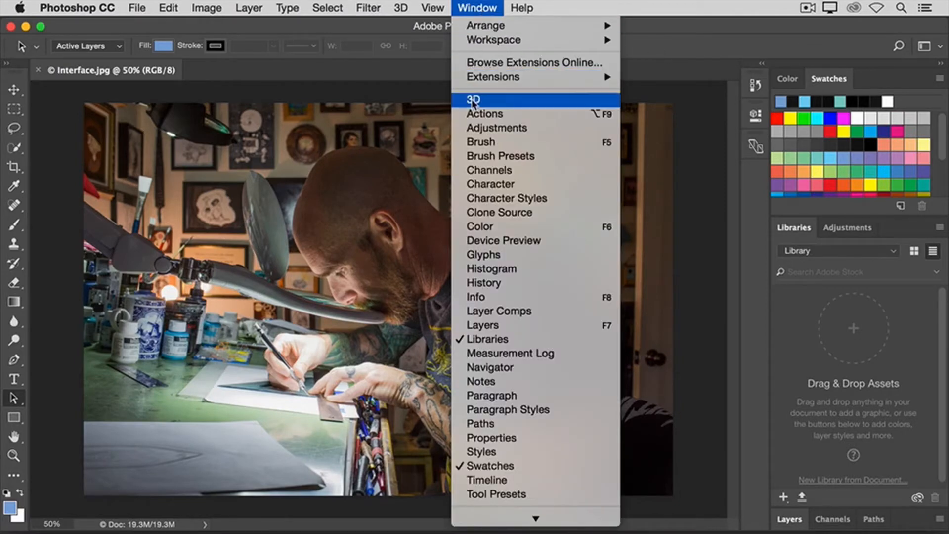
{"action": "left_click", "coordinate": [459, 273]}
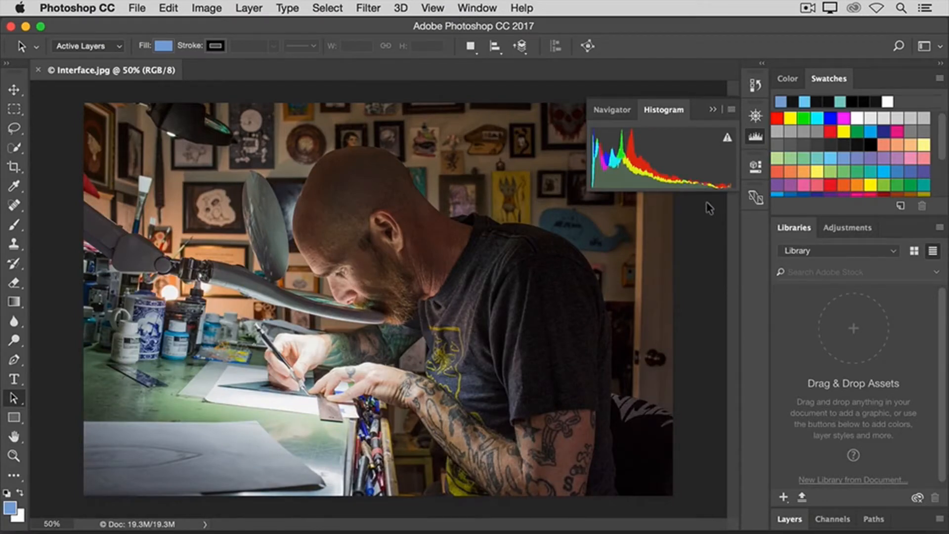
{"action": "left_click", "coordinate": [712, 110]}
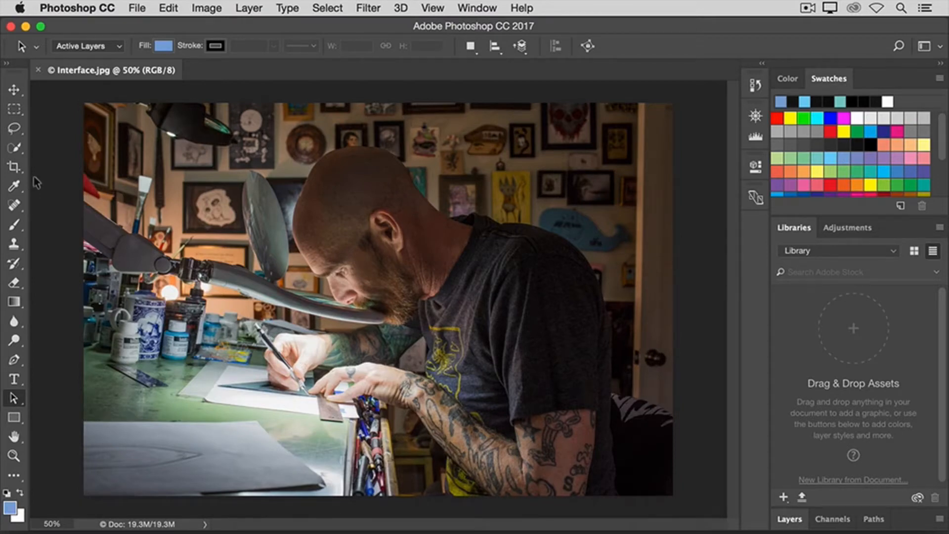
Step: Activate the Move tool, and switch the type tool to the Vertical Type Tool
{"action": "left_click", "coordinate": [16, 94]}
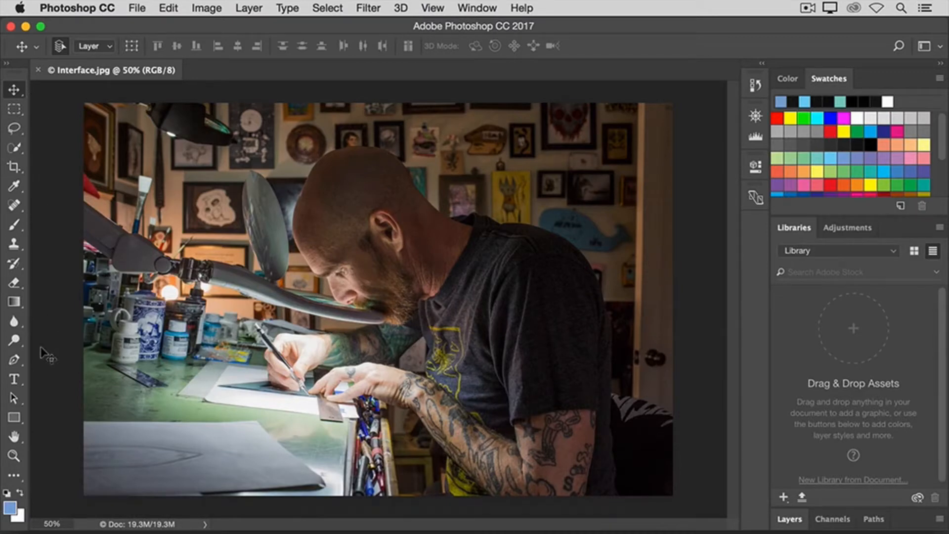
{"action": "left_click", "coordinate": [17, 389]}
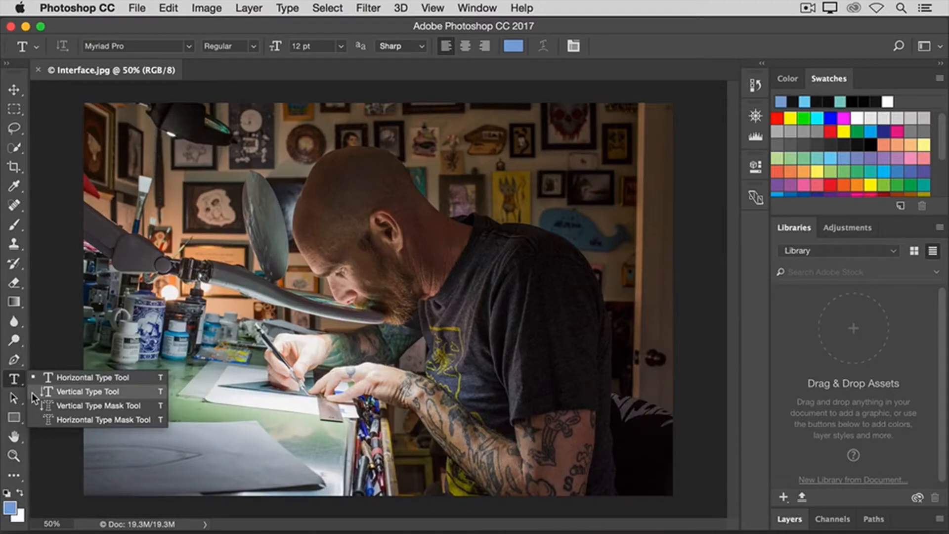
{"action": "left_click", "coordinate": [31, 391]}
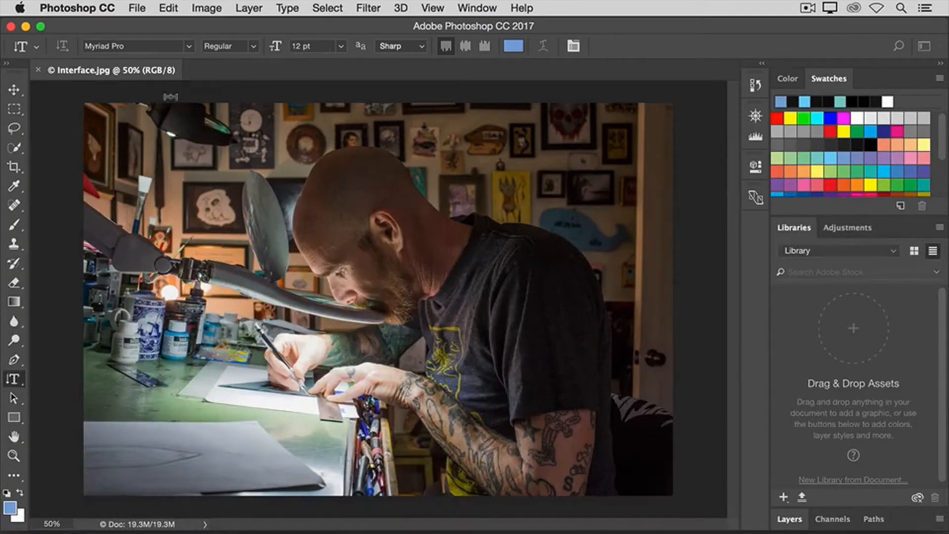
Step: Activate the Brush tool and set its brush size to 121 px
{"action": "left_click", "coordinate": [15, 225]}
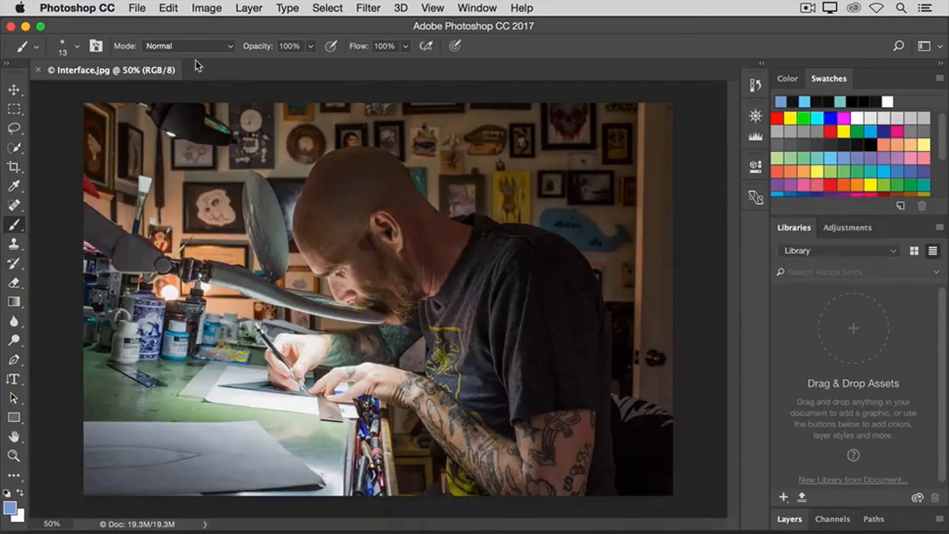
{"action": "left_click", "coordinate": [74, 54]}
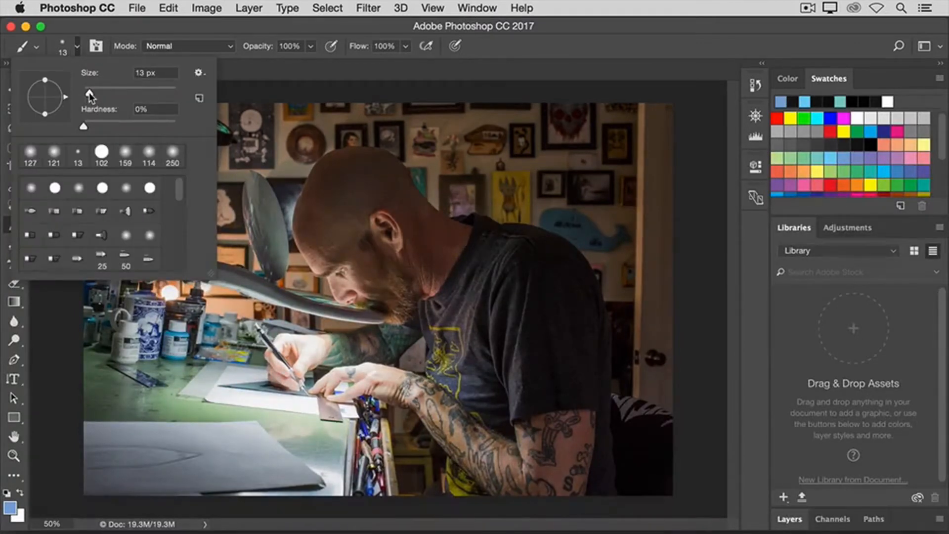
{"action": "mouse_move", "coordinate": [89, 93]}
{"action": "left_mouse_down"}
{"action": "mouse_move", "coordinate": [147, 89]}
{"action": "mouse_move", "coordinate": [133, 92]}
{"action": "left_mouse_up"}
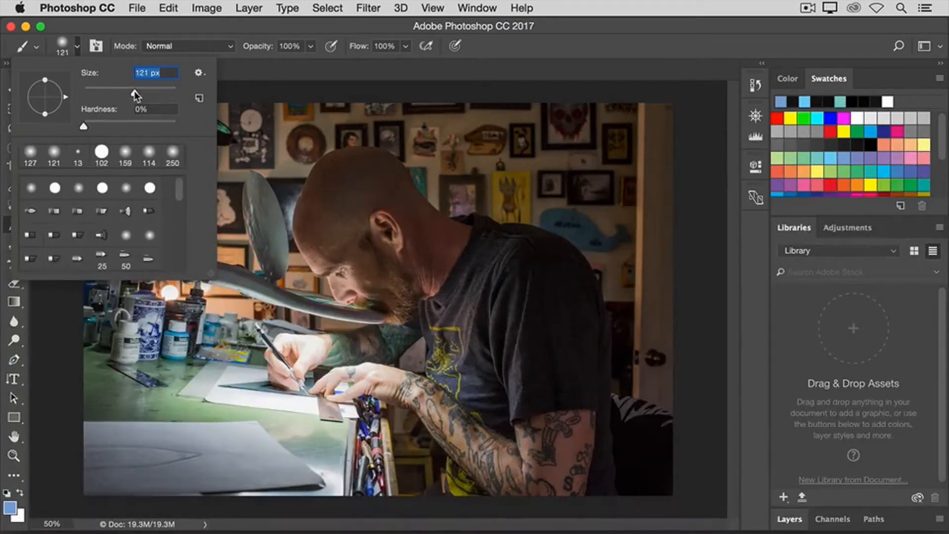
{"action": "left_click", "coordinate": [242, 67]}
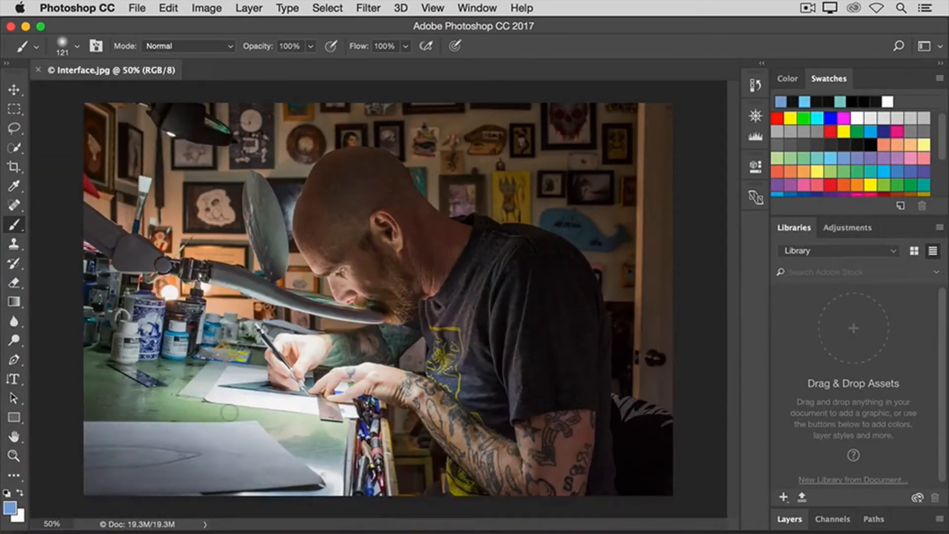
Step: Paint a blue patch on the dark sheet at the desk's front edge and undo it
{"action": "mouse_move", "coordinate": [218, 439]}
{"action": "left_mouse_down"}
{"action": "mouse_move", "coordinate": [242, 443]}
{"action": "mouse_move", "coordinate": [221, 440]}
{"action": "mouse_move", "coordinate": [240, 458]}
{"action": "mouse_move", "coordinate": [244, 443]}
{"action": "mouse_move", "coordinate": [231, 449]}
{"action": "mouse_move", "coordinate": [259, 460]}
{"action": "mouse_move", "coordinate": [224, 454]}
{"action": "left_mouse_up"}
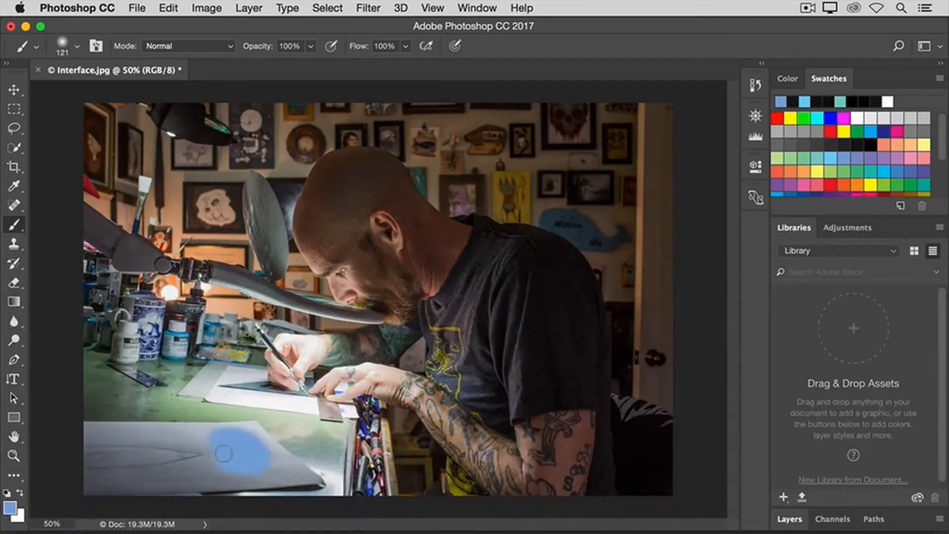
{"action": "key", "text": "super+z"}
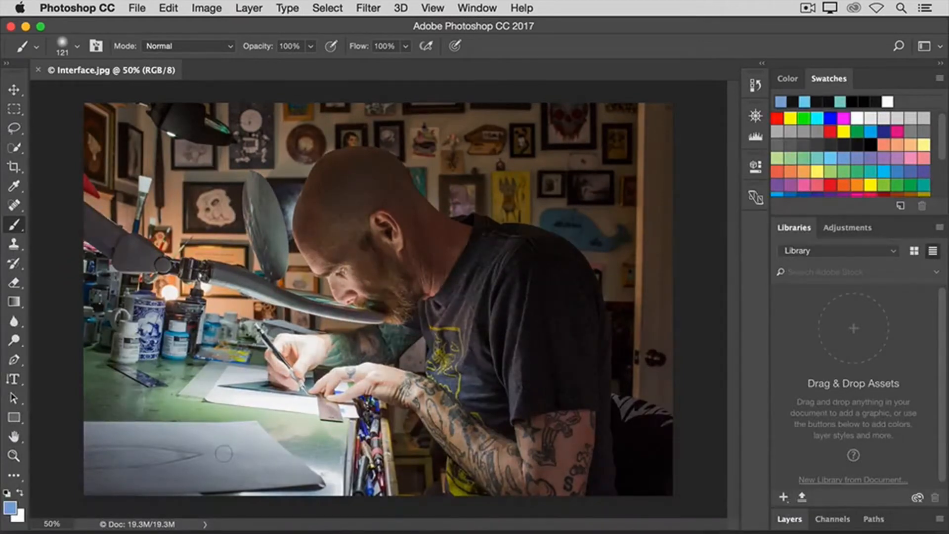
Step: Close the Interface.jpg document
{"action": "left_click", "coordinate": [138, 11]}
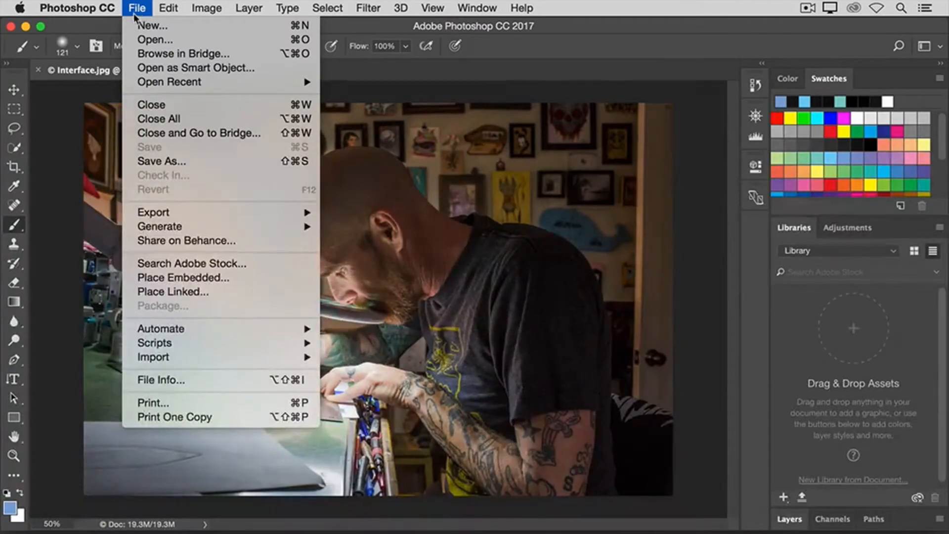
{"action": "left_click", "coordinate": [133, 107]}
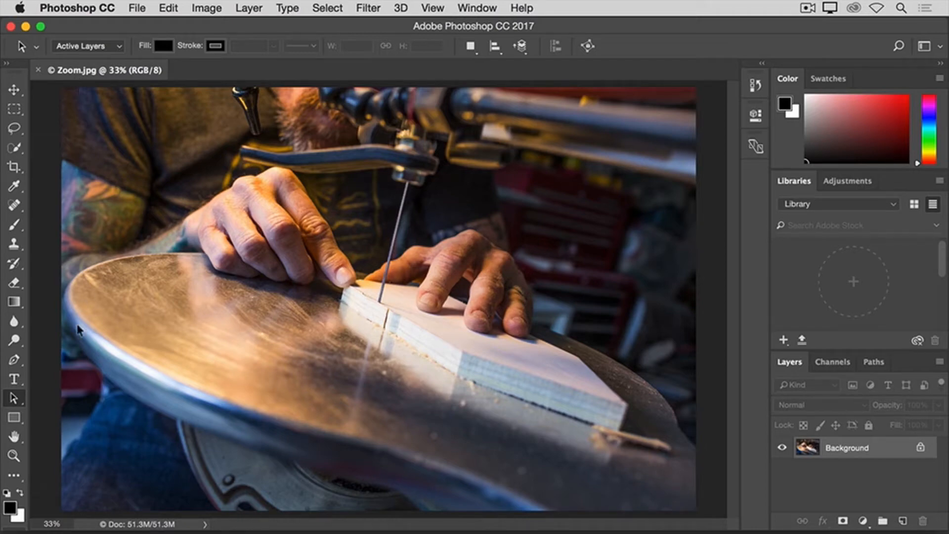
Step: Magnify Zoom.jpg to 66.7% around the hands and saw blade with the Zoom tool
{"action": "left_click", "coordinate": [14, 456]}
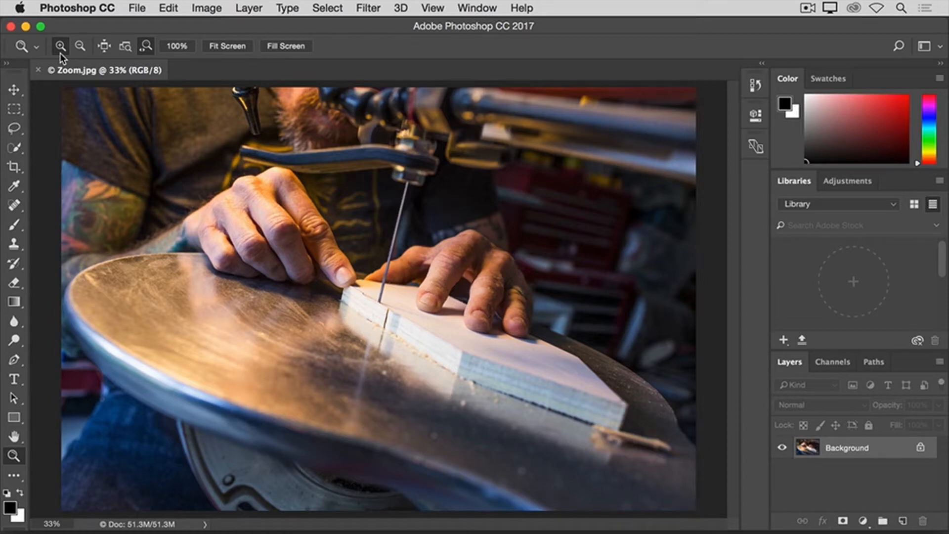
{"action": "left_click", "coordinate": [356, 228]}
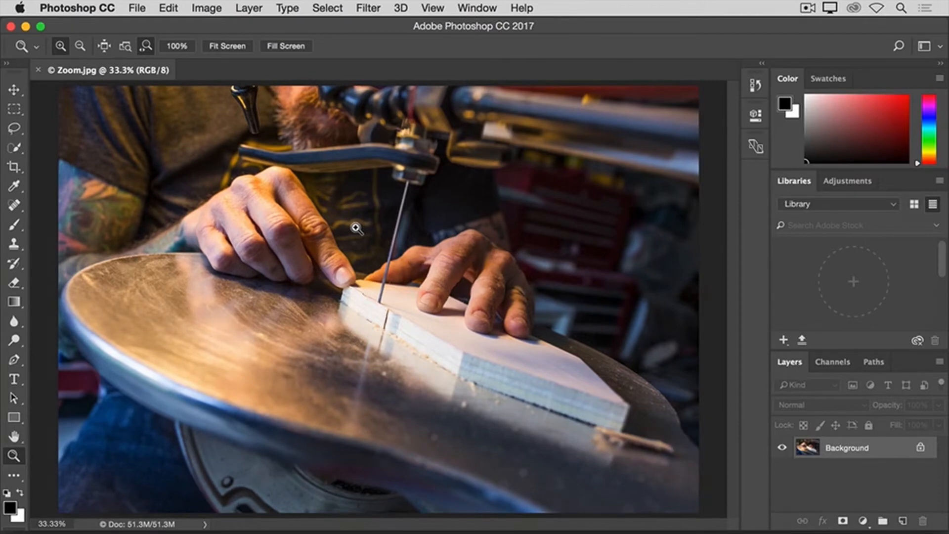
{"action": "left_click", "coordinate": [356, 228]}
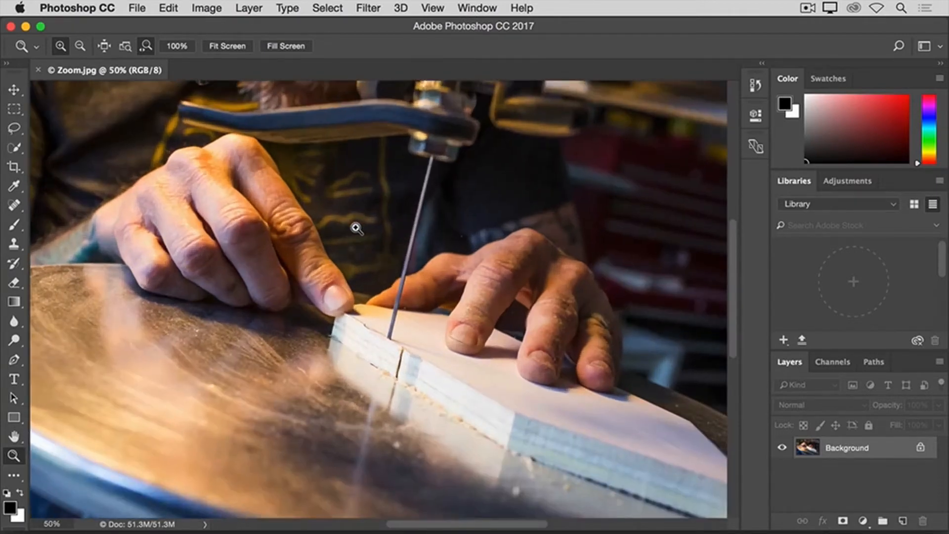
{"action": "left_click", "coordinate": [356, 227]}
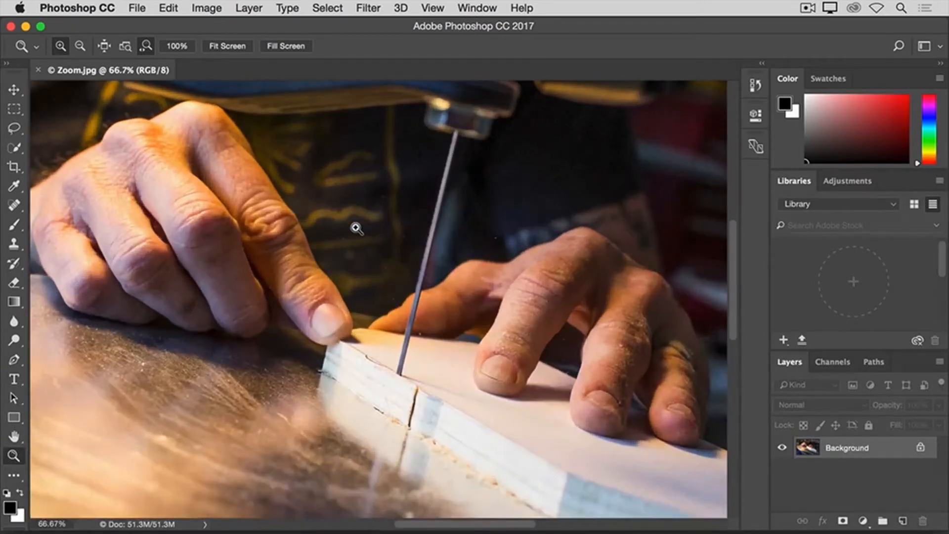
Step: Zoom the image out to 33.3% and back in to 50% around the saw blade
{"action": "left_click", "coordinate": [81, 49]}
{"action": "left_click", "coordinate": [341, 206]}
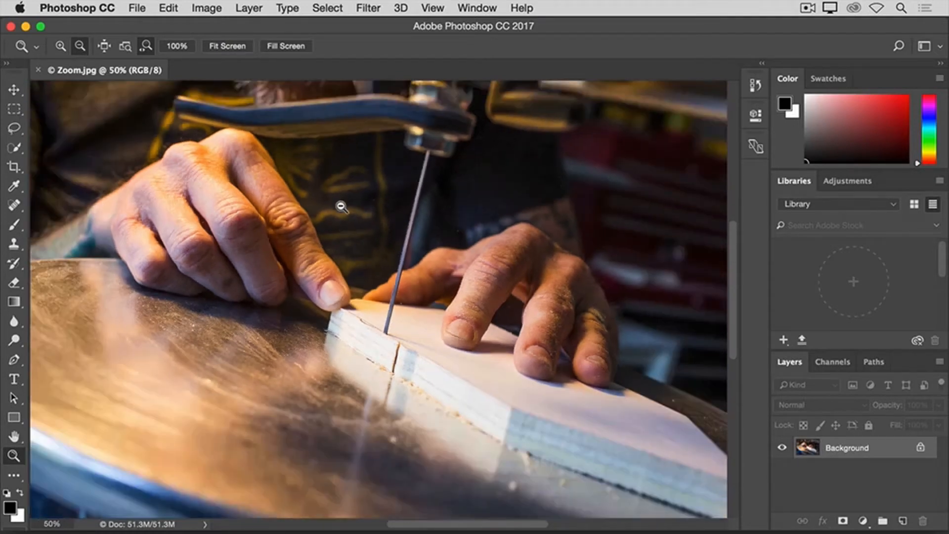
{"action": "left_click", "coordinate": [341, 207]}
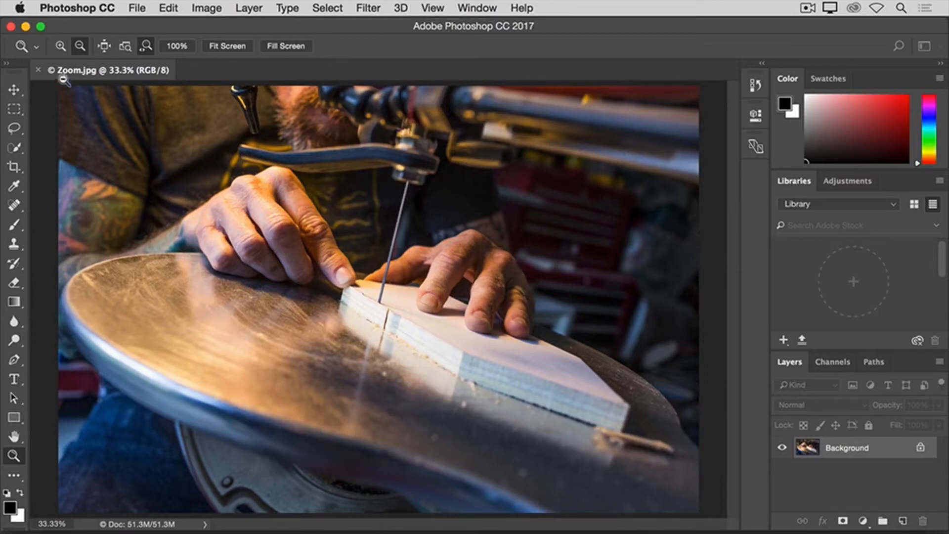
{"action": "left_click", "coordinate": [58, 48]}
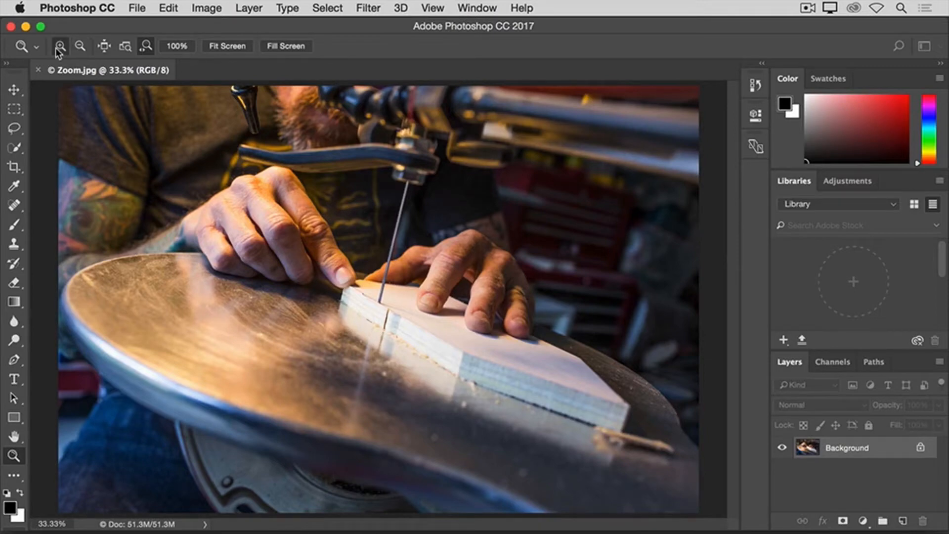
{"action": "left_click", "coordinate": [363, 235]}
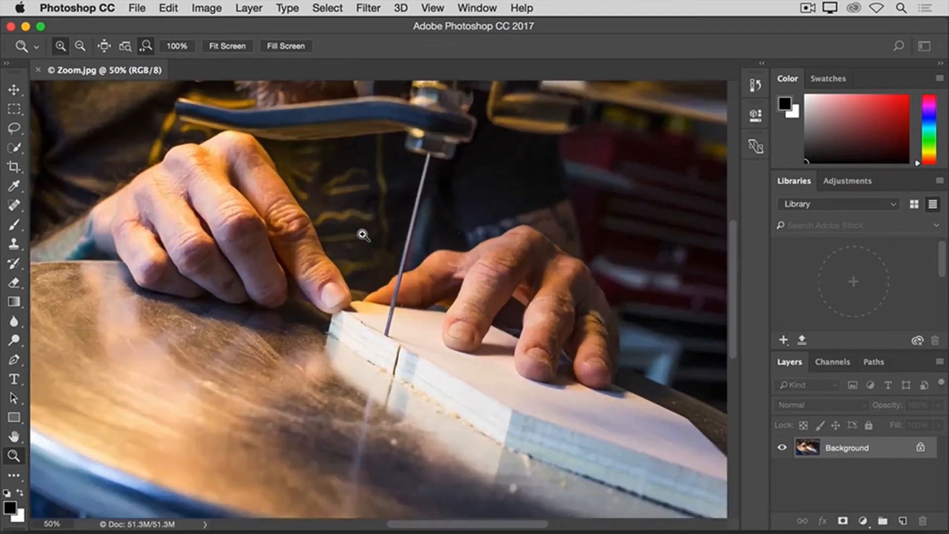
Step: Zoom in on the hands and saw blade to 100% with the Zoom tool and zoom back out to 33.3%
{"action": "left_click", "coordinate": [363, 235]}
{"action": "left_click", "coordinate": [363, 235]}
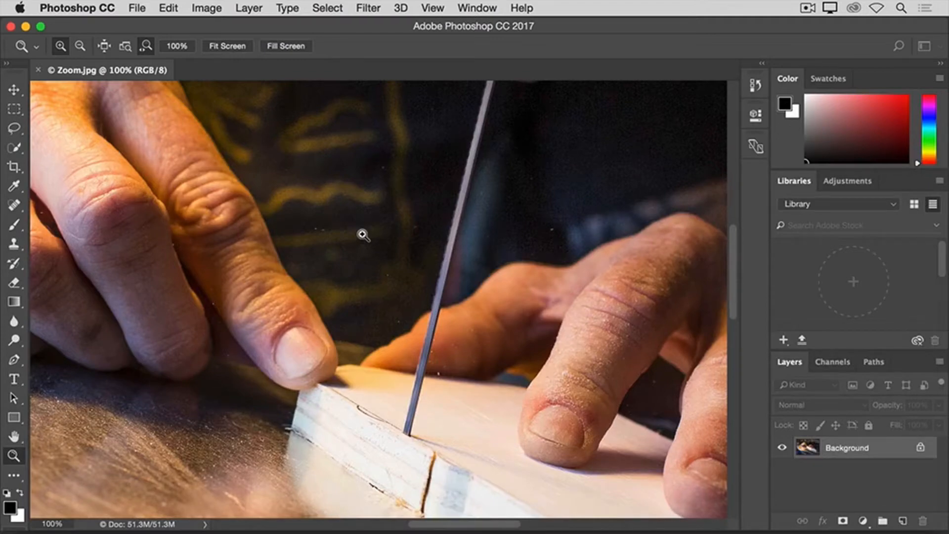
{"action": "key", "text": "alt"}
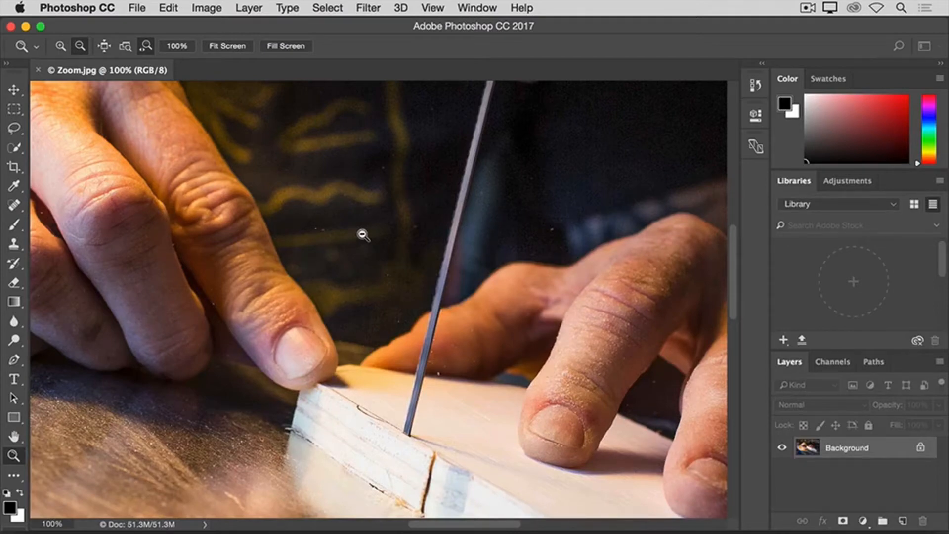
{"action": "left_click", "coordinate": [363, 235], "text": "alt"}
{"action": "left_click", "coordinate": [363, 236], "text": "alt"}
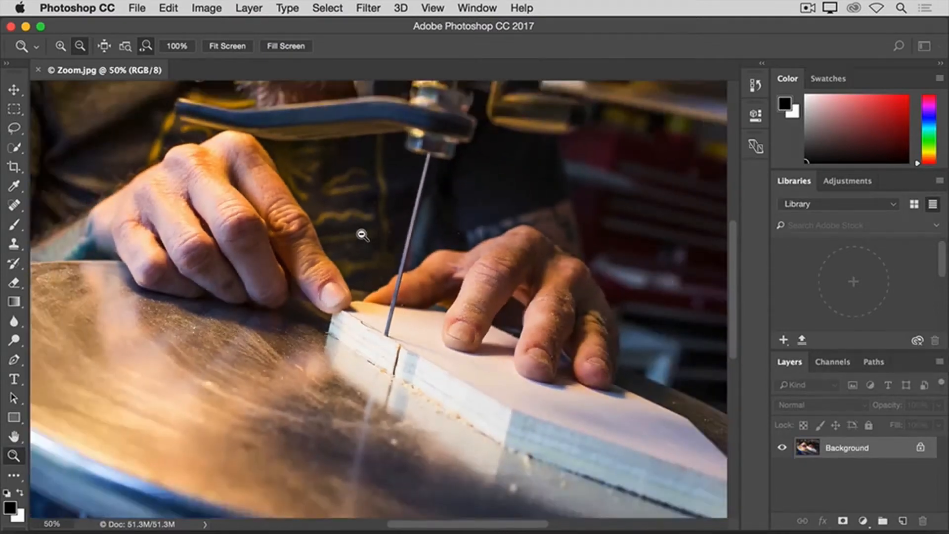
{"action": "left_click", "coordinate": [363, 236], "text": "alt"}
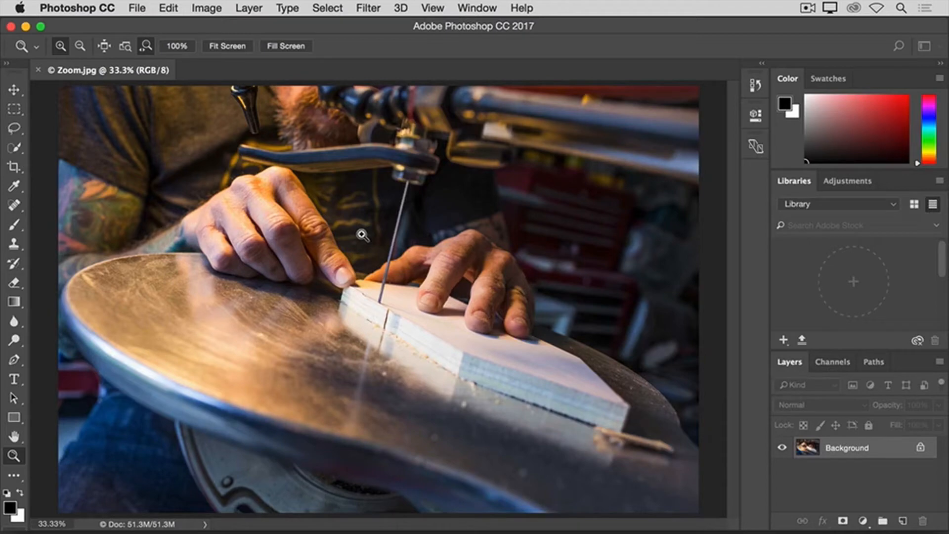
Step: Magnify the image to 66.7% around the hands, fit it to the screen, and view it at 100%
{"action": "left_click", "coordinate": [364, 235]}
{"action": "left_click", "coordinate": [363, 235]}
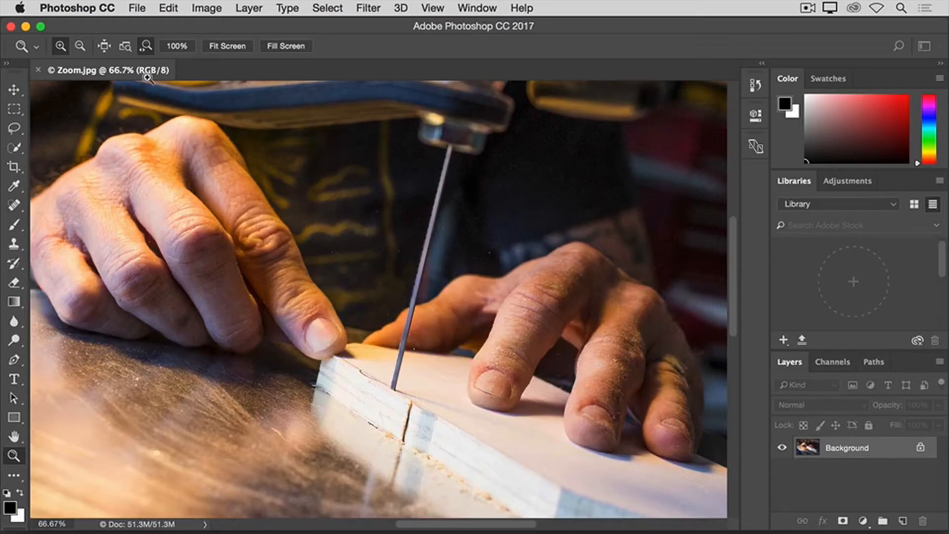
{"action": "left_click", "coordinate": [225, 49]}
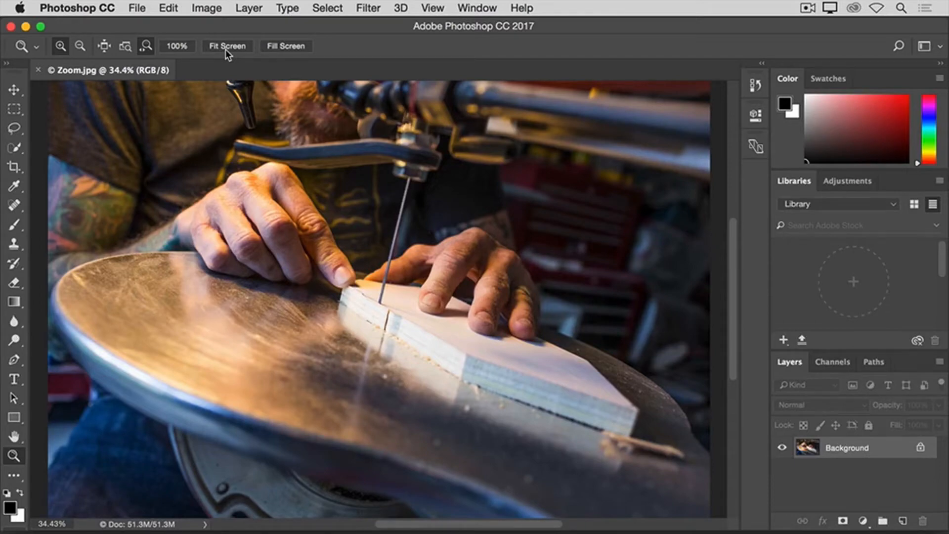
{"action": "left_click", "coordinate": [182, 49]}
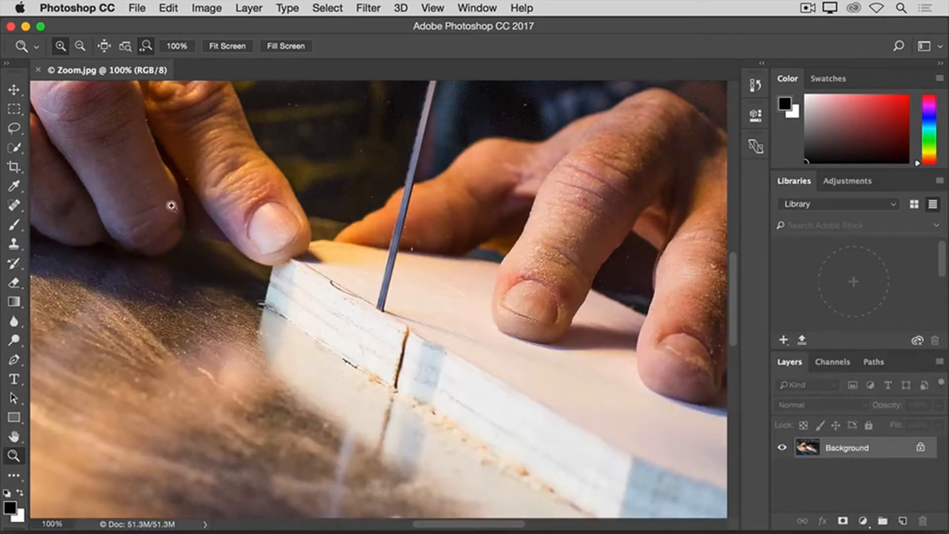
Step: Pan the magnified photo with the Hand tool to centre the hand behind the saw blade, and fit the whole image on screen
{"action": "left_click", "coordinate": [20, 435]}
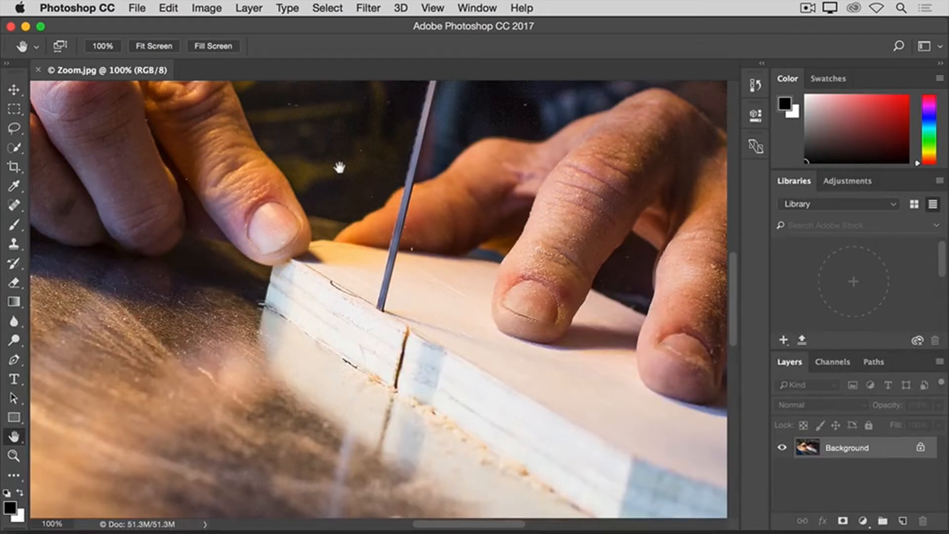
{"action": "left_click_drag", "start_coordinate": [377, 178], "coordinate": [128, 155]}
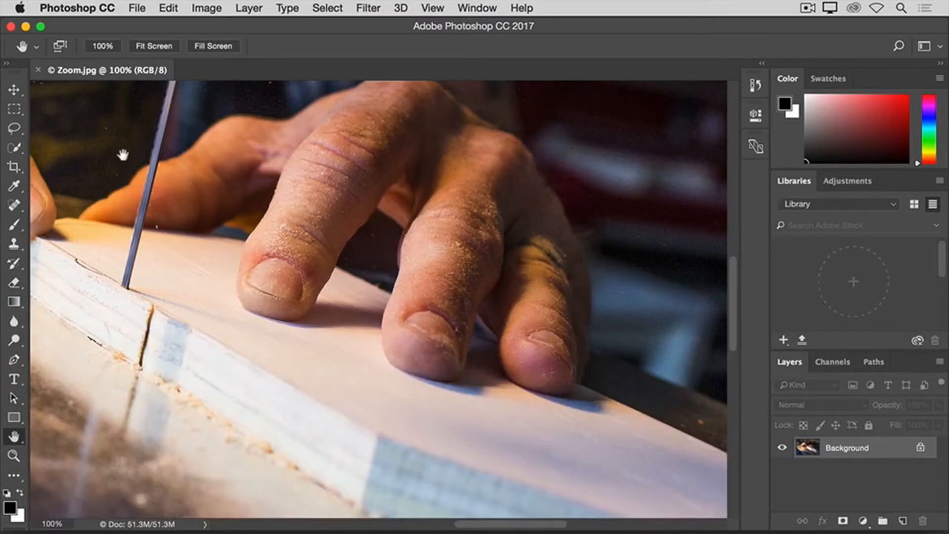
{"action": "left_click", "coordinate": [158, 50]}
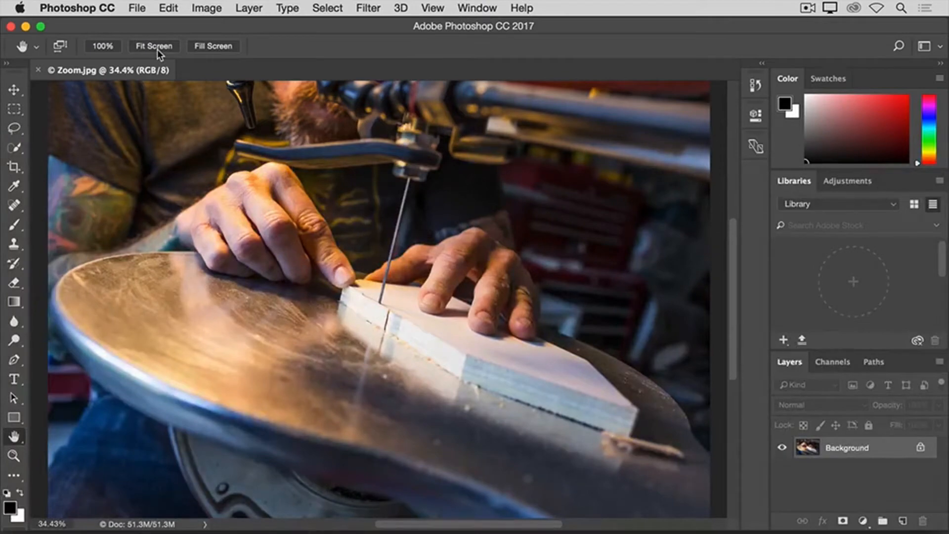
Step: Zoom continuously to about 2730% on the dark shirt beside the tattooed arm with the Zoom tool, and fit the image back on screen
{"action": "left_click", "coordinate": [14, 457]}
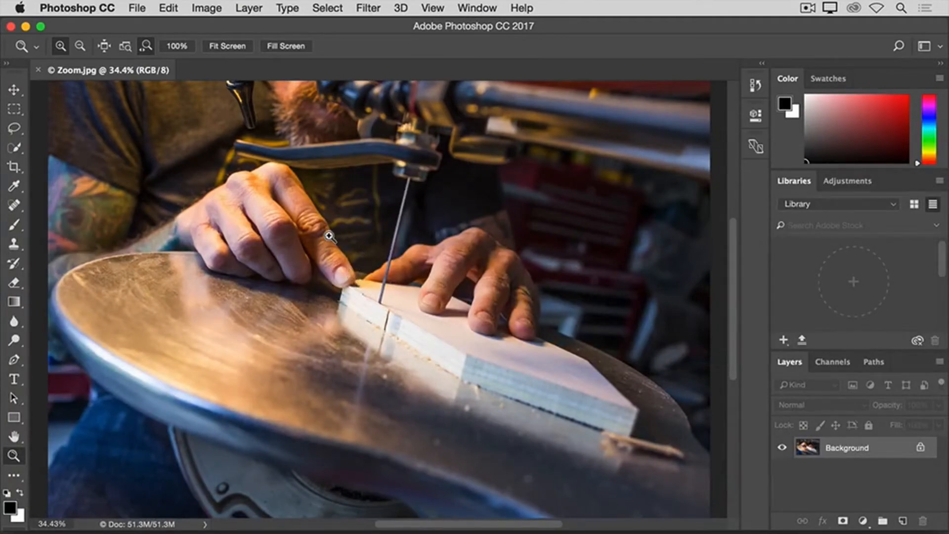
{"action": "left_click_drag", "start_coordinate": [129, 186], "coordinate": [130, 187]}
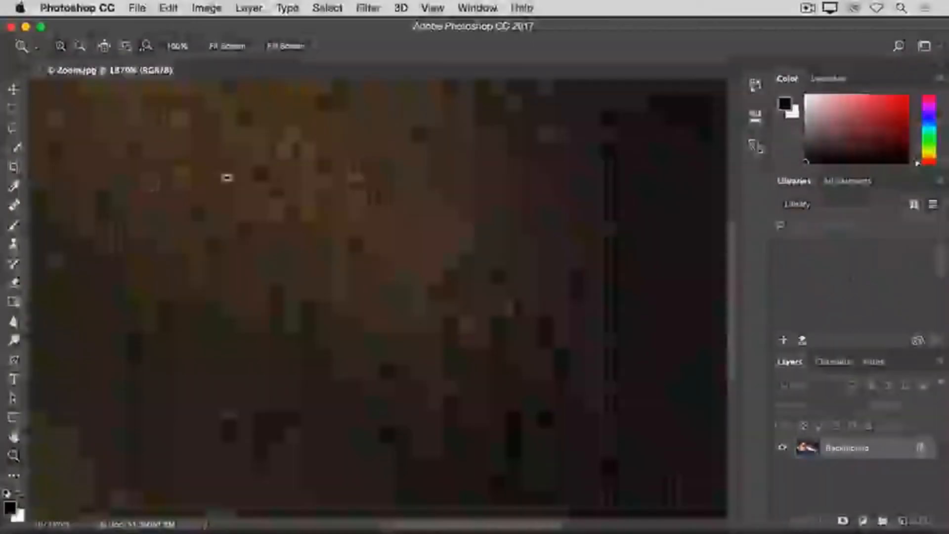
{"action": "left_click_drag", "start_coordinate": [226, 177], "coordinate": [226, 176]}
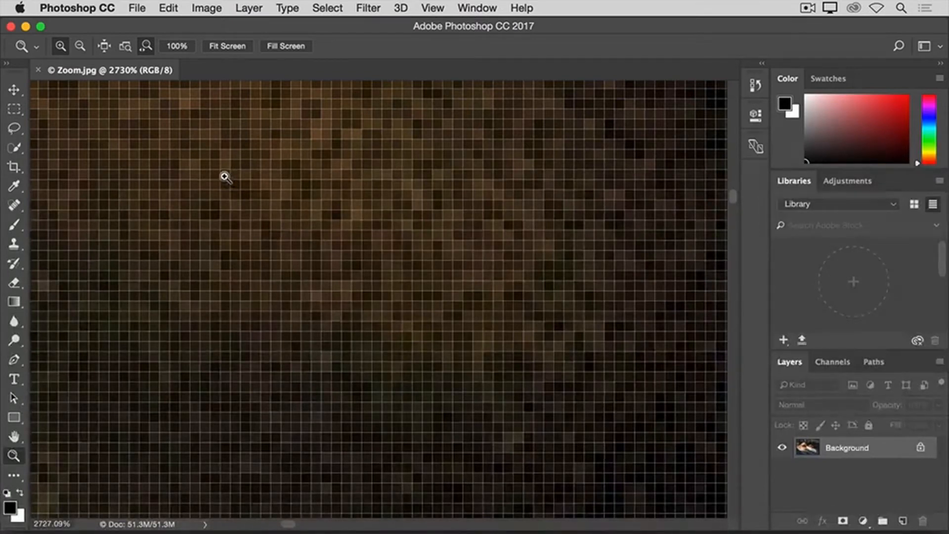
{"action": "left_click", "coordinate": [227, 46]}
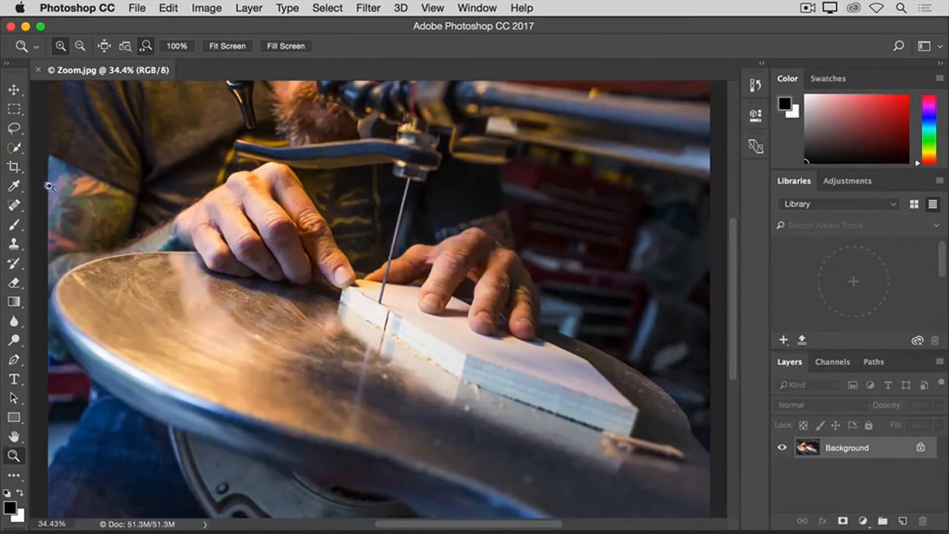
Step: With the Brush tool active, zoom the image in to 100% and back out to 33.3%
{"action": "left_click", "coordinate": [9, 227]}
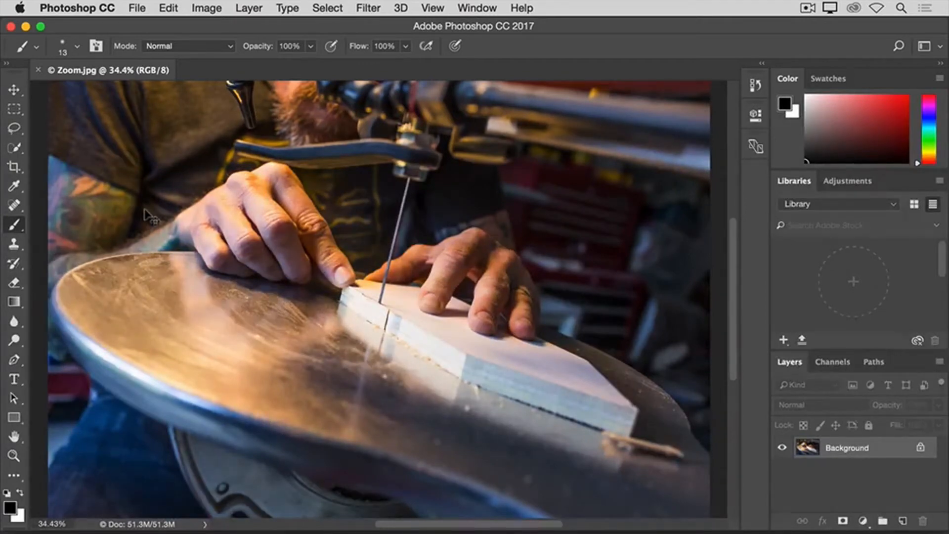
{"action": "key", "text": "super+equal"}
{"action": "key", "text": "super+equal"}
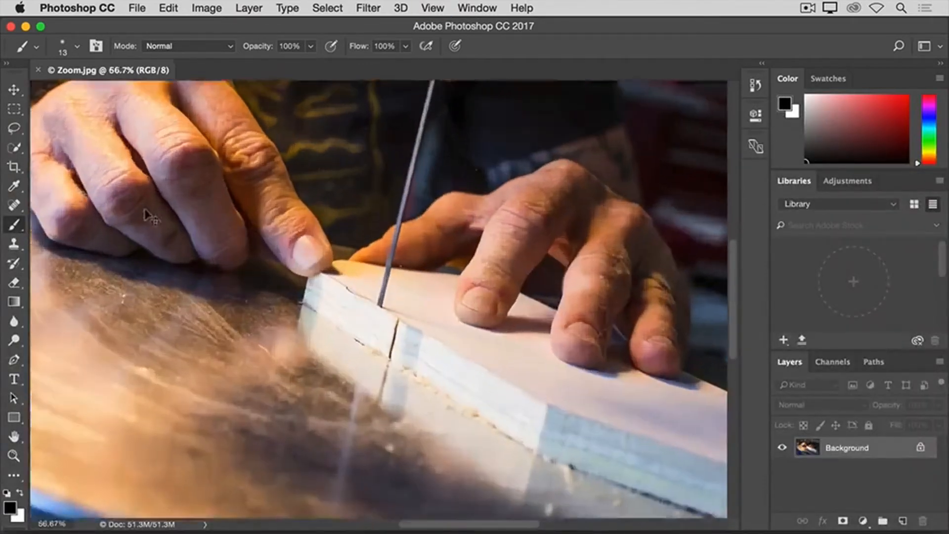
{"action": "key", "text": "super+equal"}
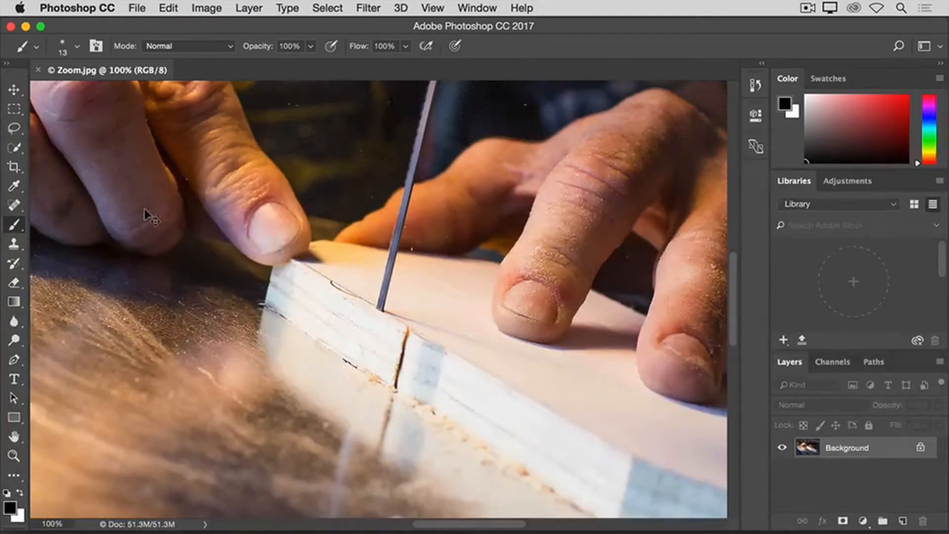
{"action": "key", "text": "super+minus"}
{"action": "key", "text": "super+minus"}
{"action": "key", "text": "super+minus"}
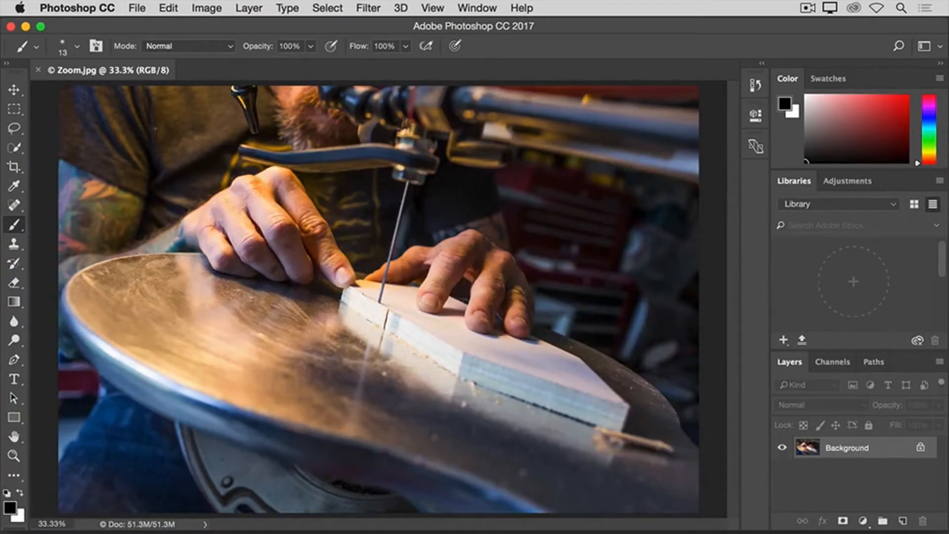
Step: Close the Zoom.jpg document
{"action": "left_click", "coordinate": [131, 8]}
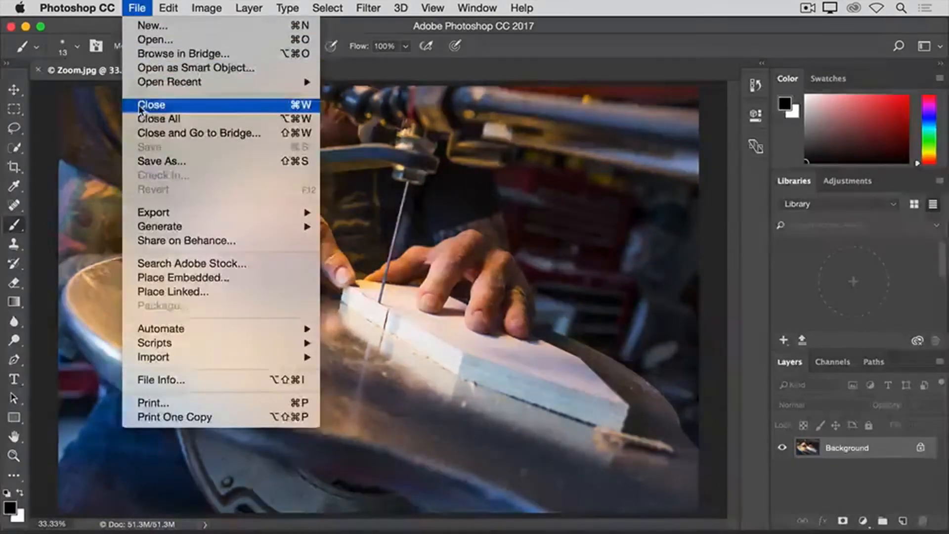
{"action": "left_click", "coordinate": [140, 107]}
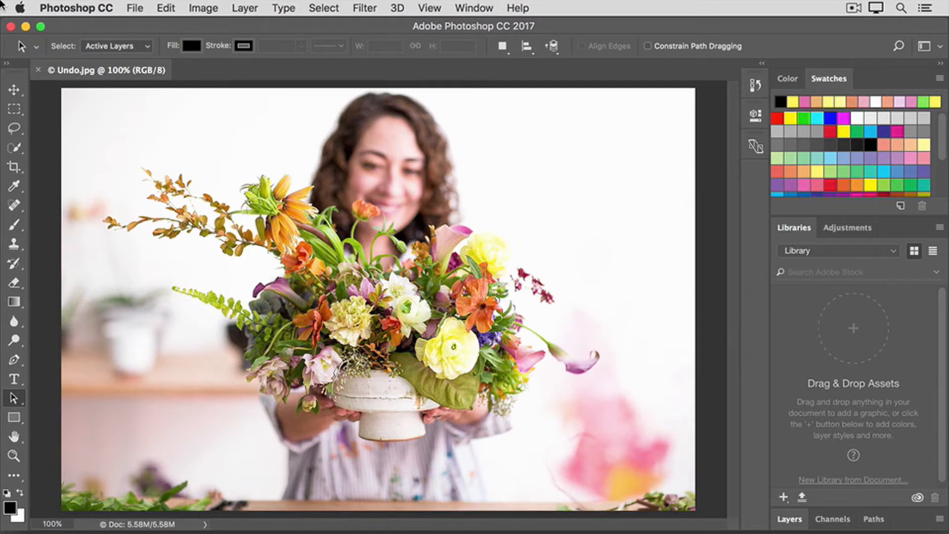
Step: Paint a horizontal light orange brush stroke on Undo.jpg's white background beside the woman's head, and look at the brush size and hardness settings
{"action": "left_click", "coordinate": [16, 225]}
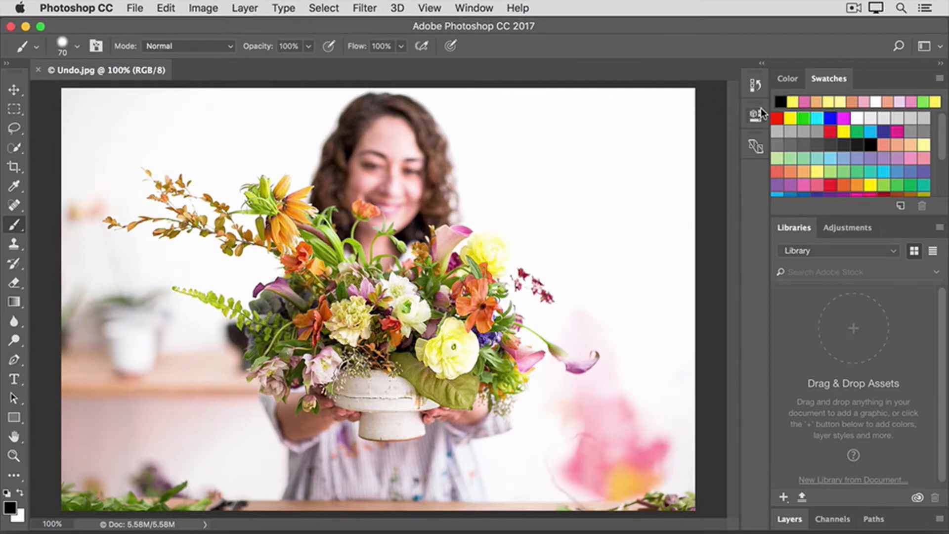
{"action": "left_click", "coordinate": [803, 171]}
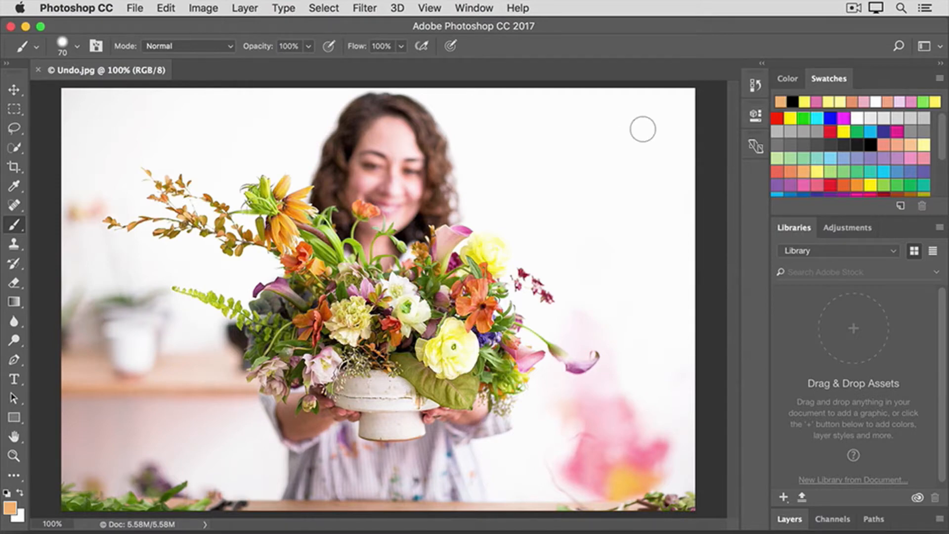
{"action": "left_click_drag", "start_coordinate": [643, 129], "coordinate": [535, 130]}
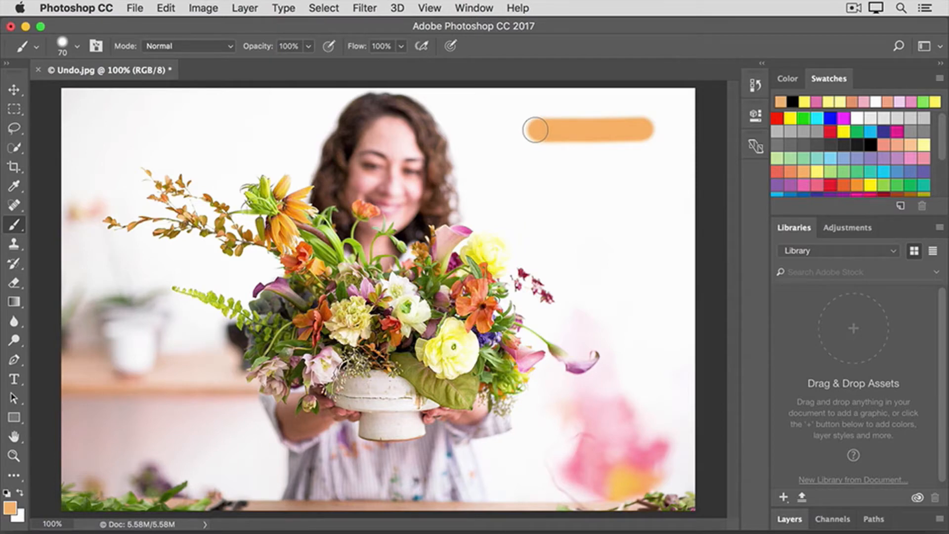
{"action": "left_click", "coordinate": [77, 47]}
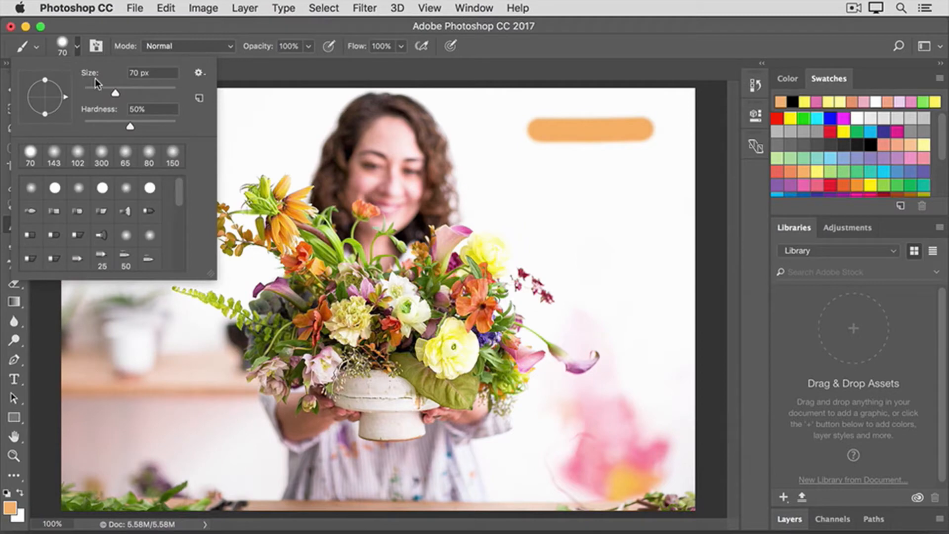
{"action": "left_click", "coordinate": [254, 69]}
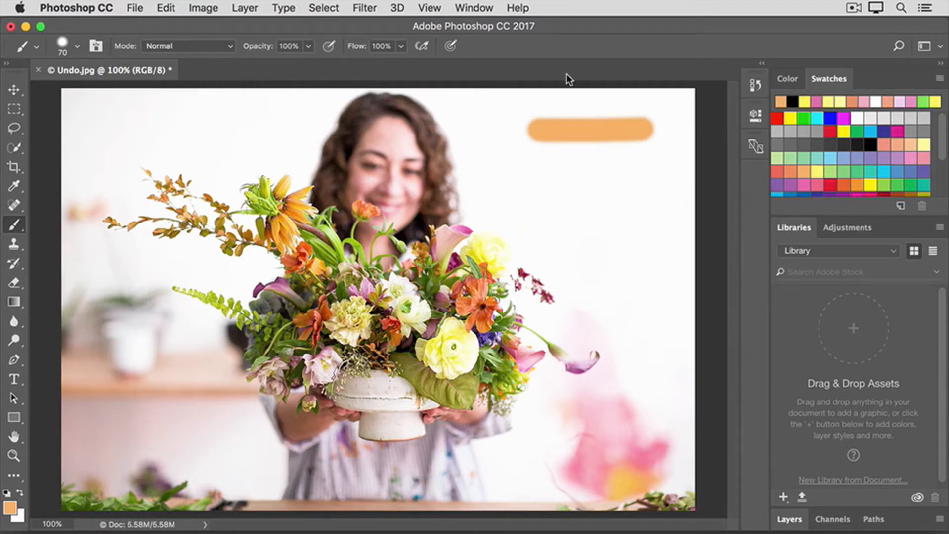
Step: Paint a yellow and a pink horizontal brush stroke below the orange one, using colours from the swatches
{"action": "left_click", "coordinate": [842, 131]}
{"action": "left_click_drag", "start_coordinate": [645, 173], "coordinate": [532, 171]}
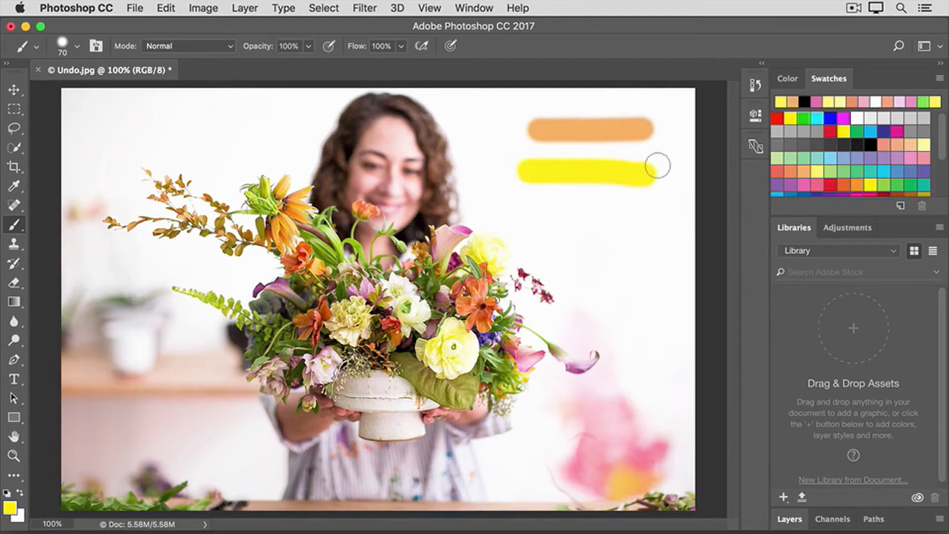
{"action": "left_click", "coordinate": [815, 183]}
{"action": "left_click_drag", "start_coordinate": [662, 218], "coordinate": [527, 218]}
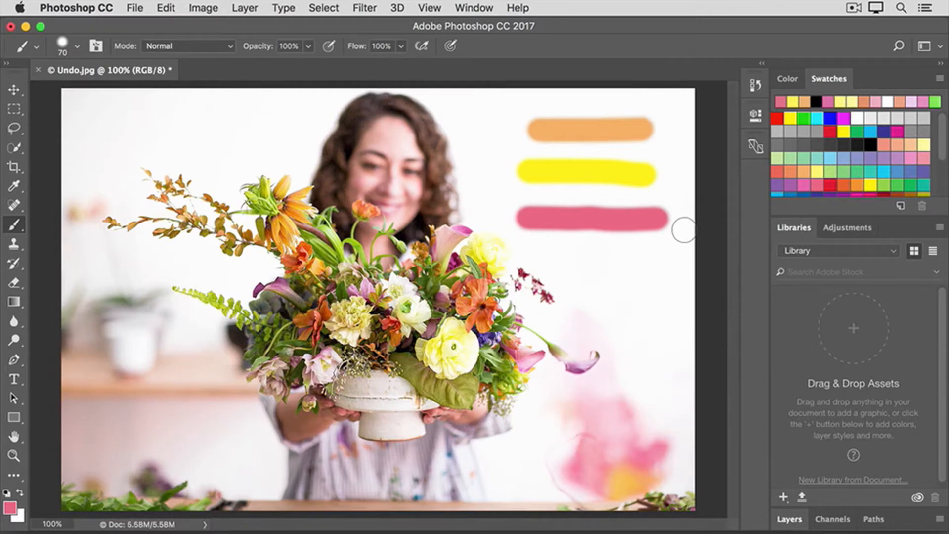
Step: Undo and redo the pink brush stroke three times in a row
{"action": "key", "text": "super+z"}
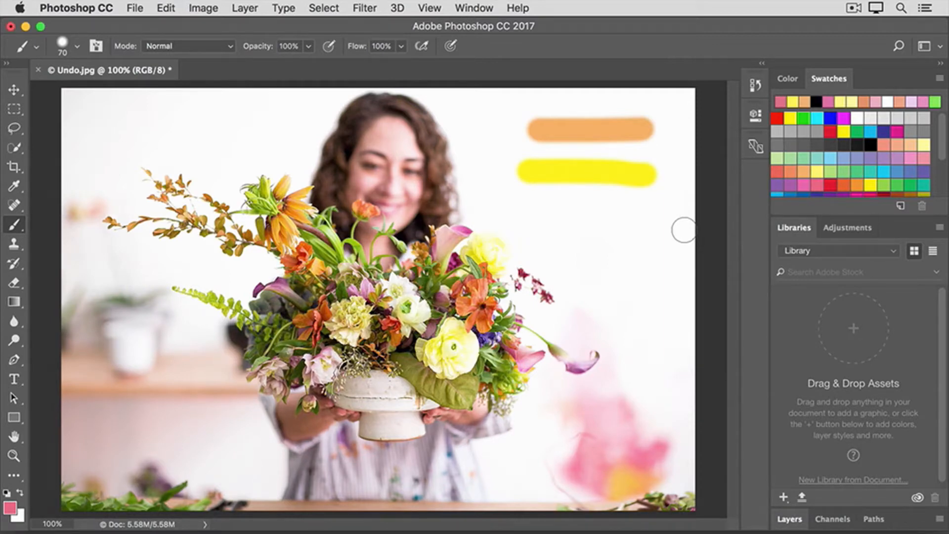
{"action": "key", "text": "super+z"}
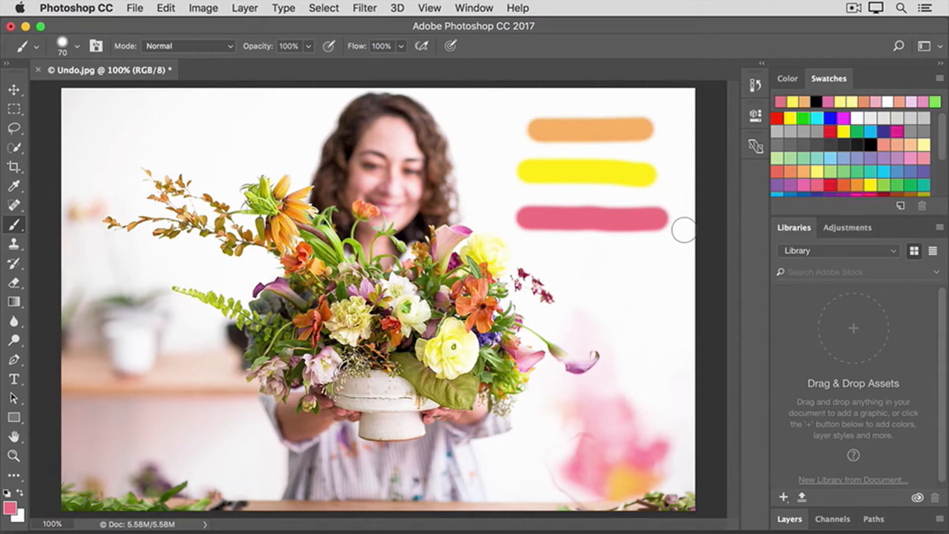
{"action": "key", "text": "super+z"}
{"action": "key", "text": "super+z"}
{"action": "left_click", "coordinate": [166, 9]}
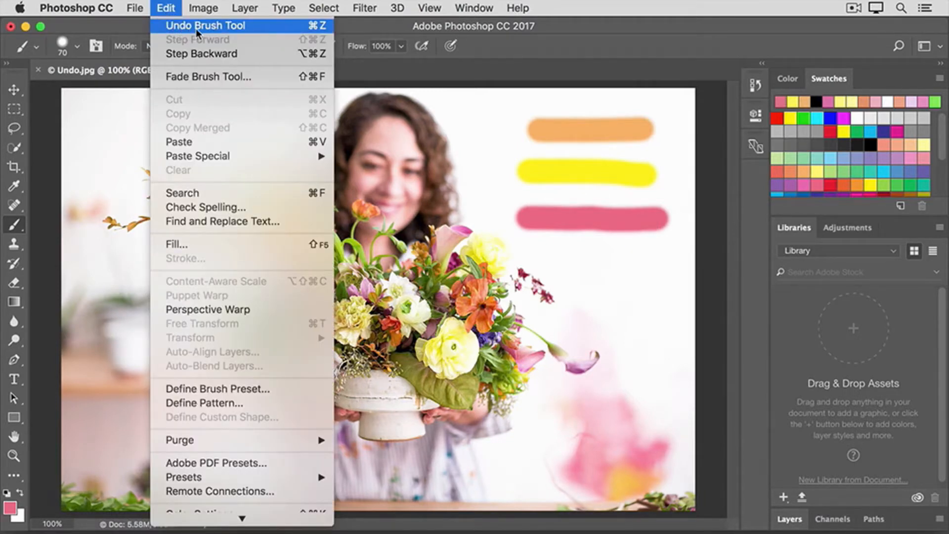
{"action": "left_click", "coordinate": [239, 31]}
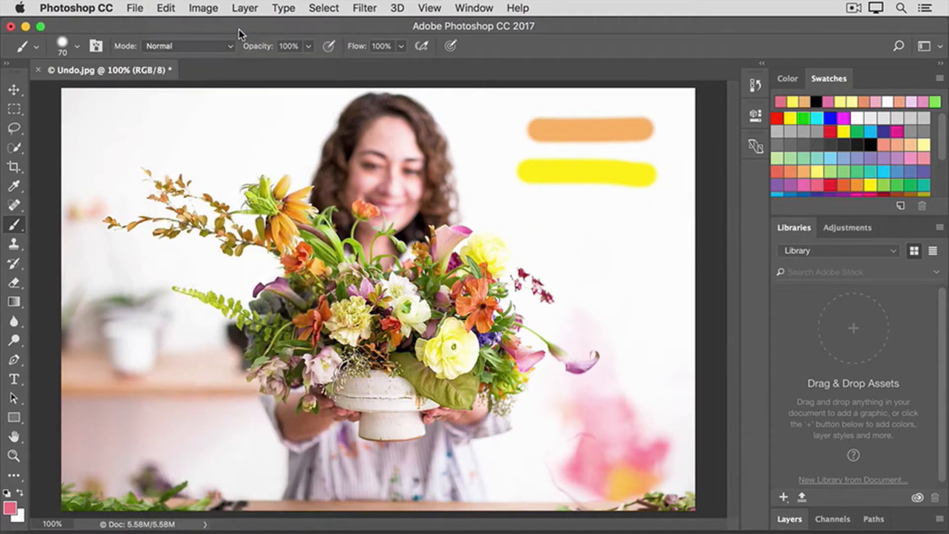
{"action": "left_click", "coordinate": [158, 8]}
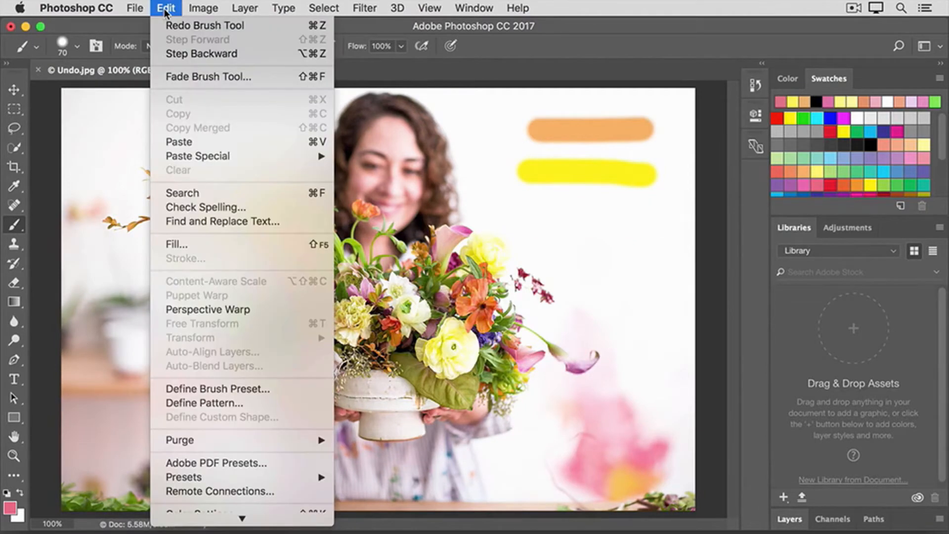
{"action": "left_click", "coordinate": [235, 28]}
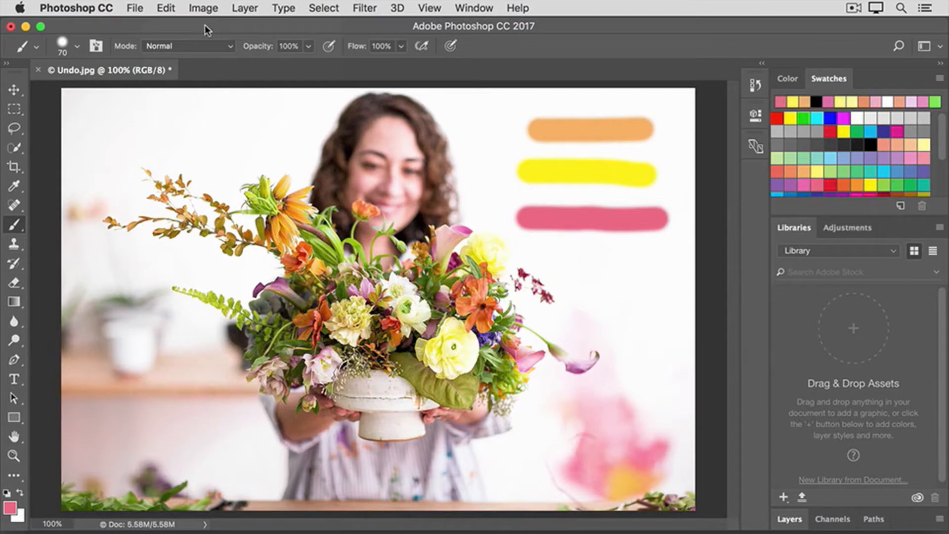
Step: Step backward three times to remove the pink, yellow and orange brush strokes one after another
{"action": "left_click", "coordinate": [164, 10]}
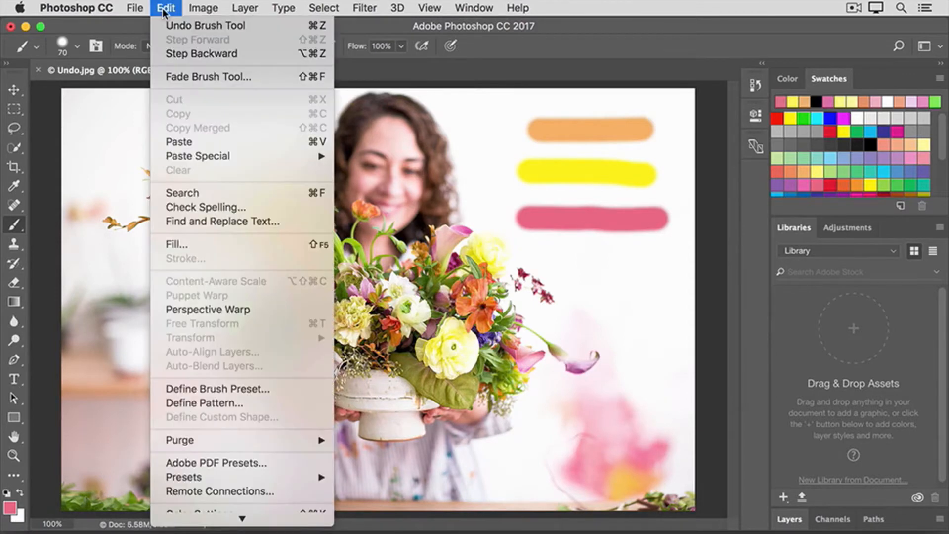
{"action": "left_click", "coordinate": [245, 55]}
{"action": "left_click", "coordinate": [165, 9]}
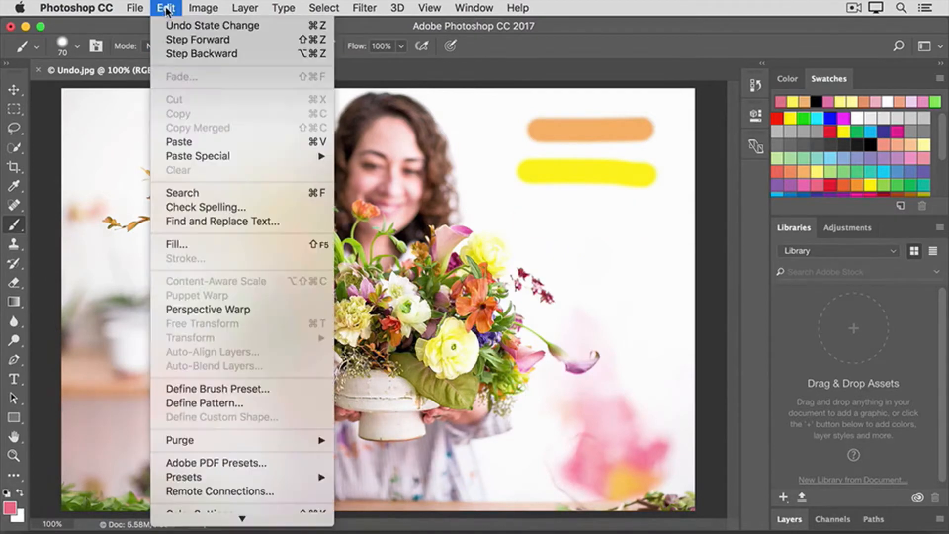
{"action": "left_click", "coordinate": [247, 56]}
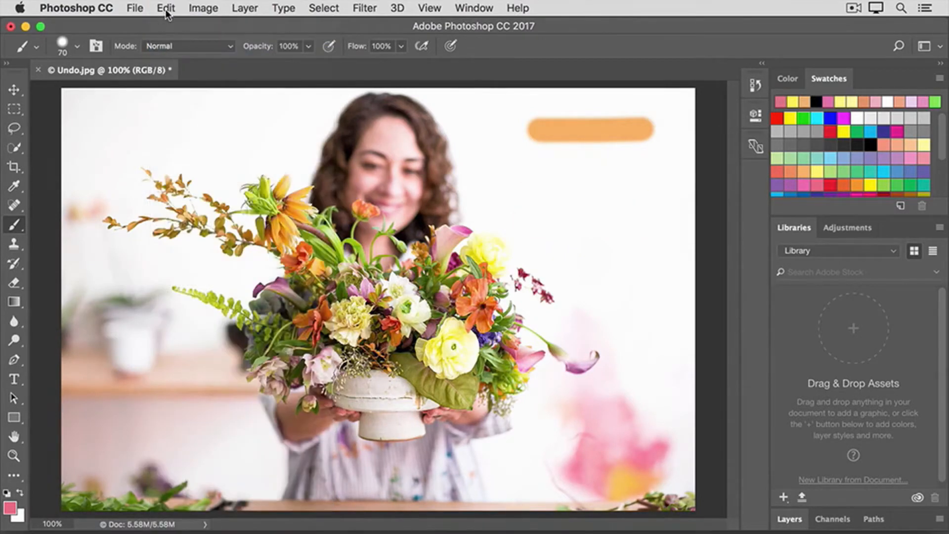
{"action": "left_click", "coordinate": [166, 10]}
{"action": "left_click", "coordinate": [248, 54]}
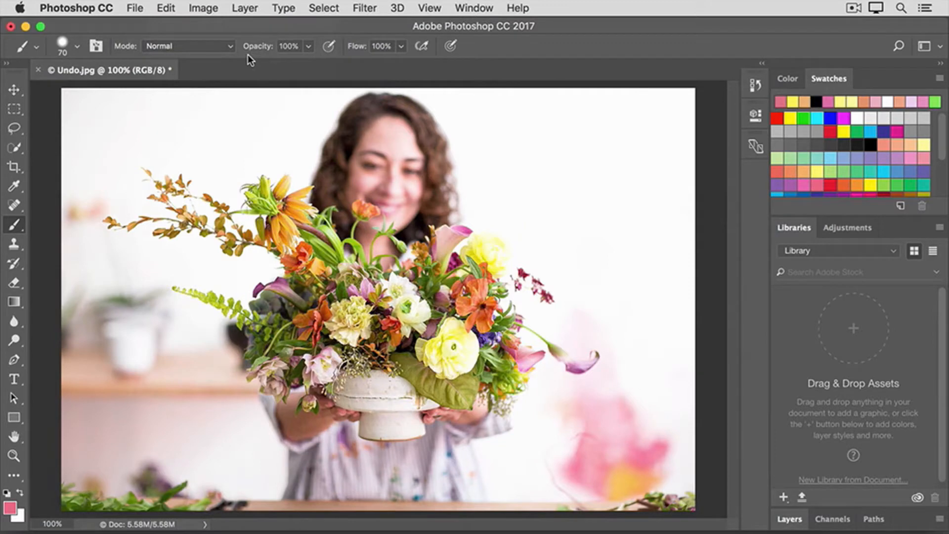
Step: Step forward three times to restore the orange, yellow and pink brush strokes
{"action": "left_click", "coordinate": [172, 11]}
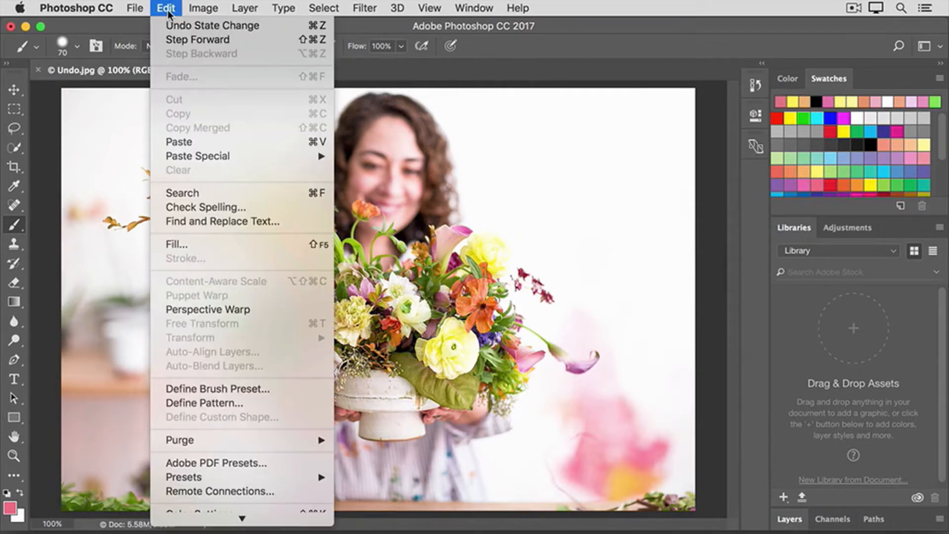
{"action": "left_click", "coordinate": [180, 40]}
{"action": "left_click", "coordinate": [163, 10]}
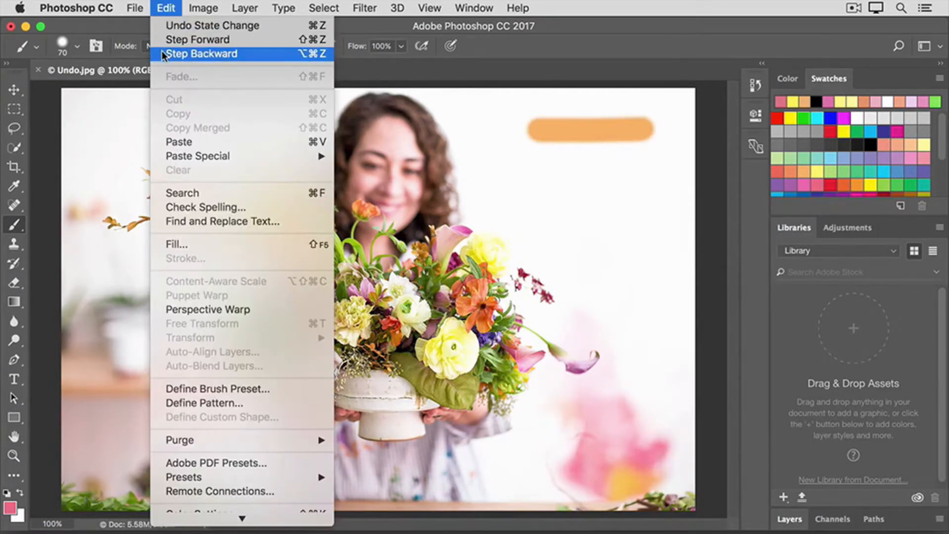
{"action": "left_click", "coordinate": [163, 41]}
{"action": "left_click", "coordinate": [159, 10]}
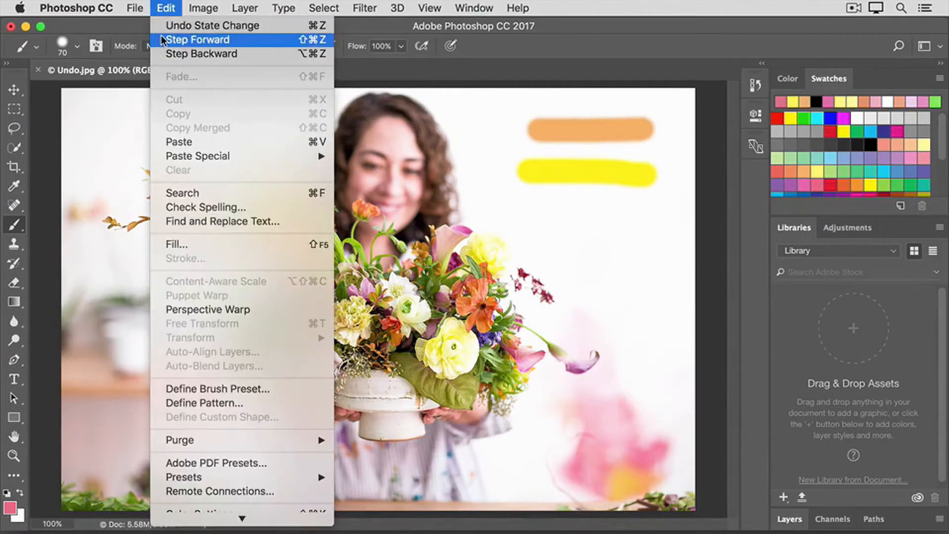
{"action": "left_click", "coordinate": [161, 39]}
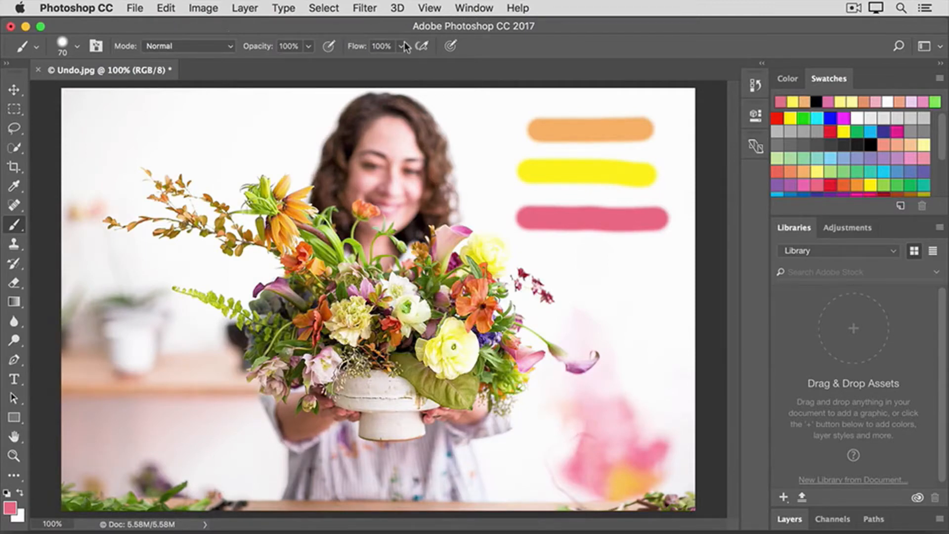
Step: Show the History panel, make it taller, and paint a short vertical light blue brush stroke between the woman's head and the coloured strokes
{"action": "left_click", "coordinate": [755, 88]}
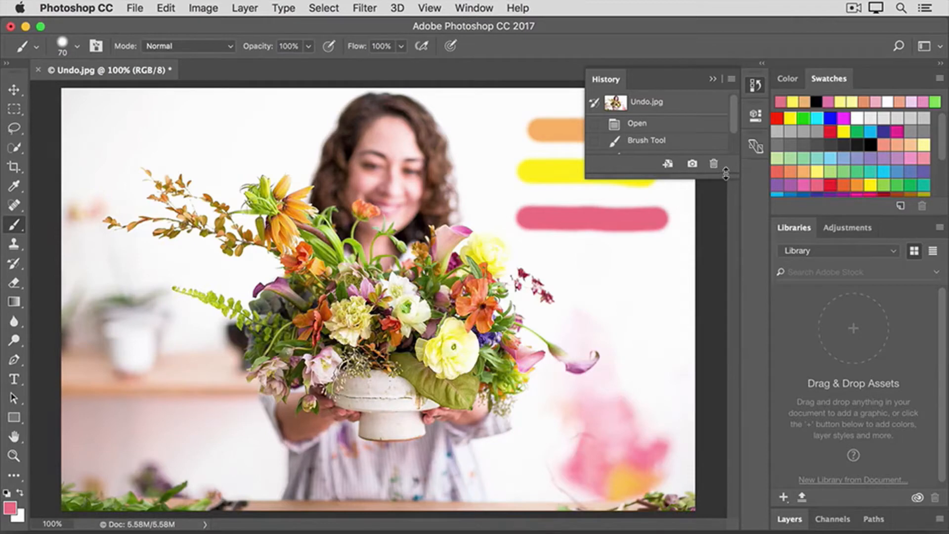
{"action": "left_click_drag", "start_coordinate": [726, 173], "coordinate": [734, 405]}
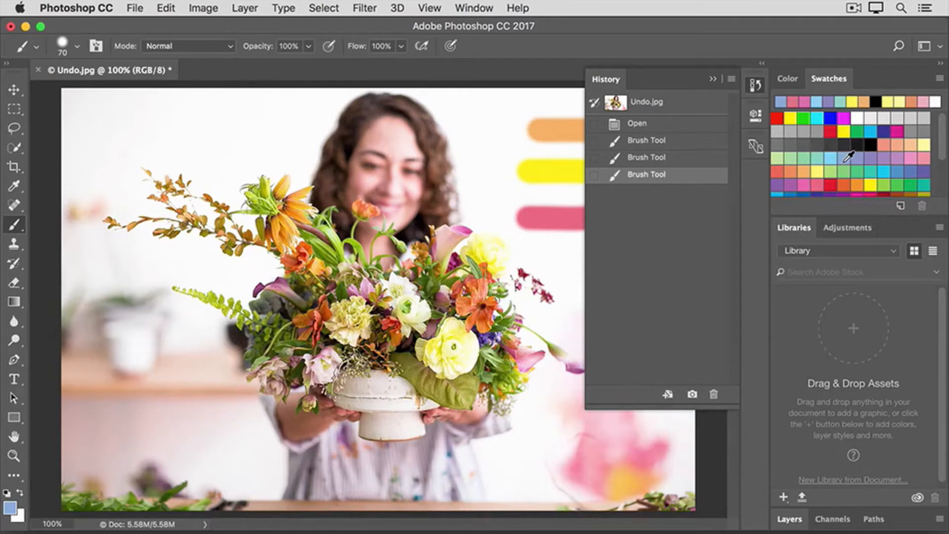
{"action": "left_click_drag", "start_coordinate": [478, 121], "coordinate": [484, 180]}
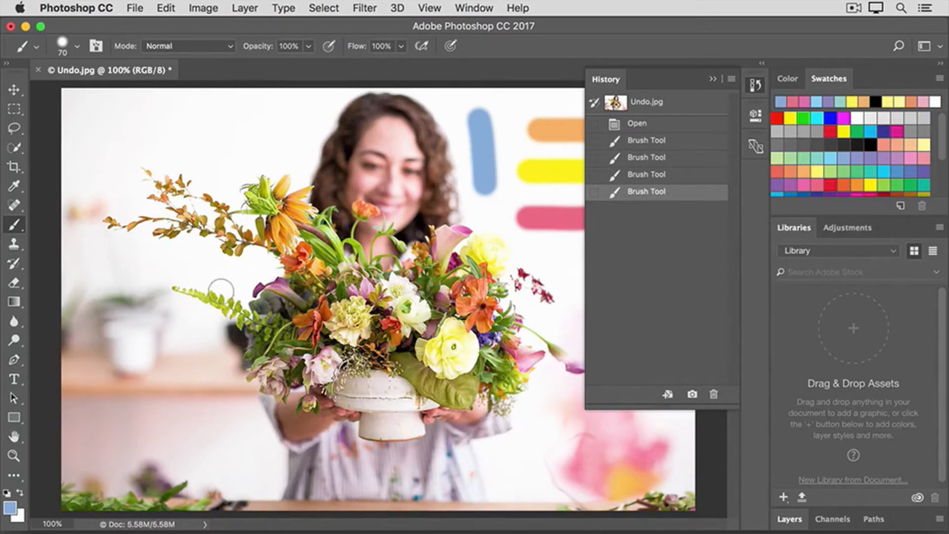
Step: Lighten the large green leaf beside the vase with two strokes of the Dodge tool at a brush size of 83 px
{"action": "left_click", "coordinate": [15, 341]}
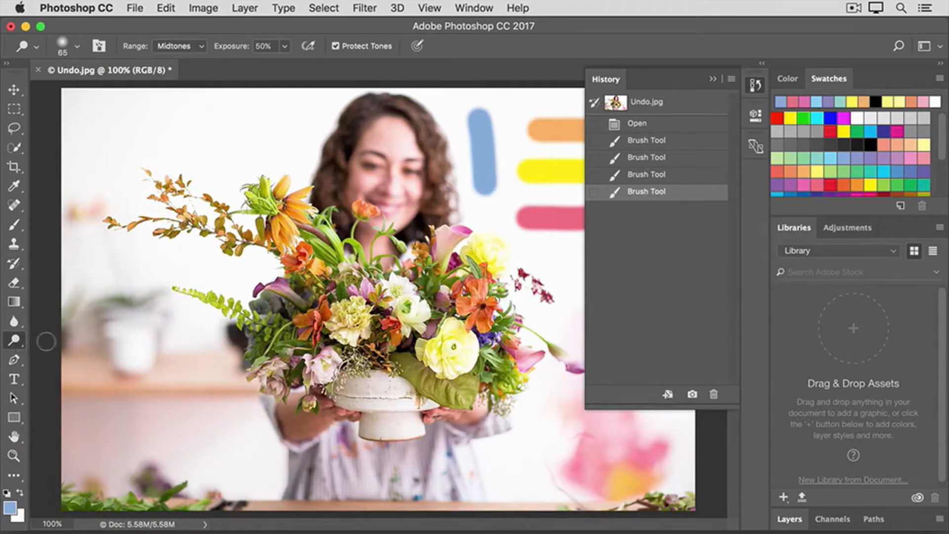
{"action": "left_click", "coordinate": [77, 47]}
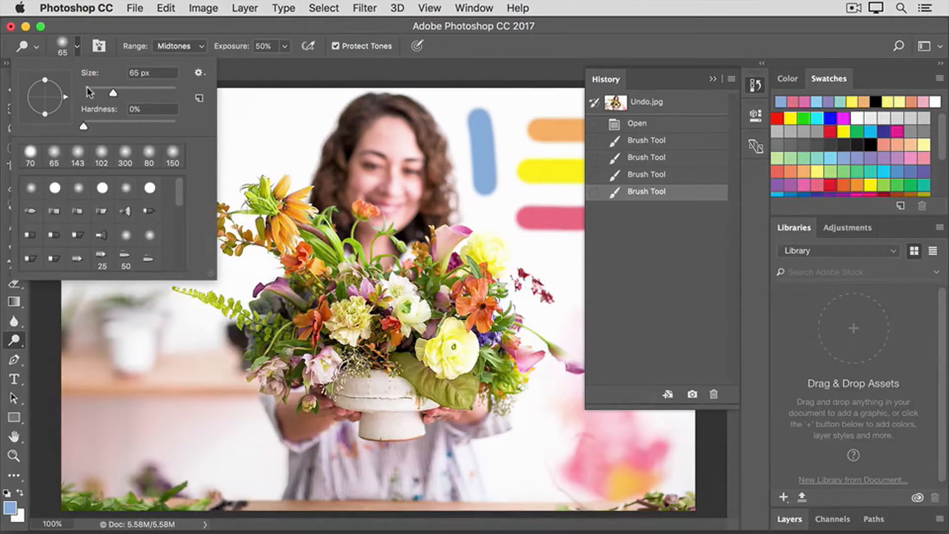
{"action": "left_click_drag", "start_coordinate": [113, 93], "coordinate": [122, 91]}
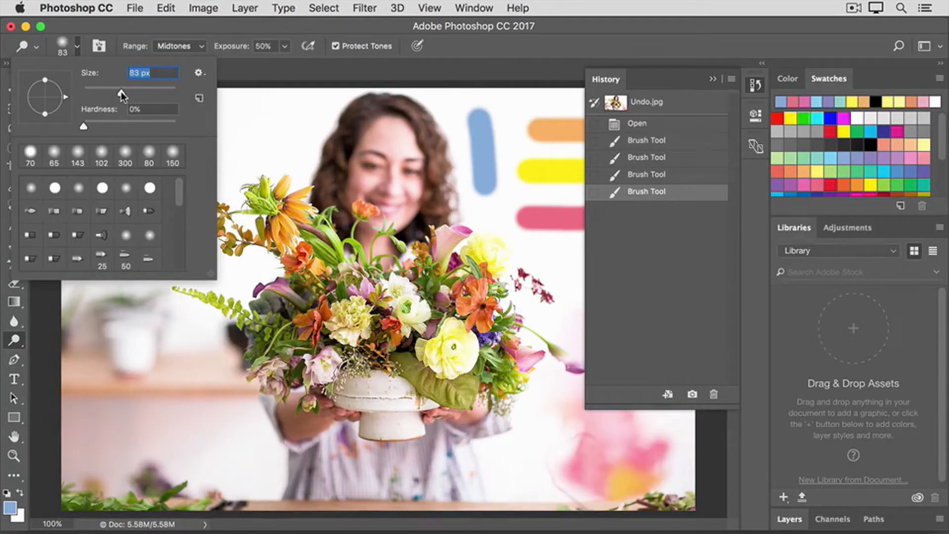
{"action": "left_click", "coordinate": [260, 79]}
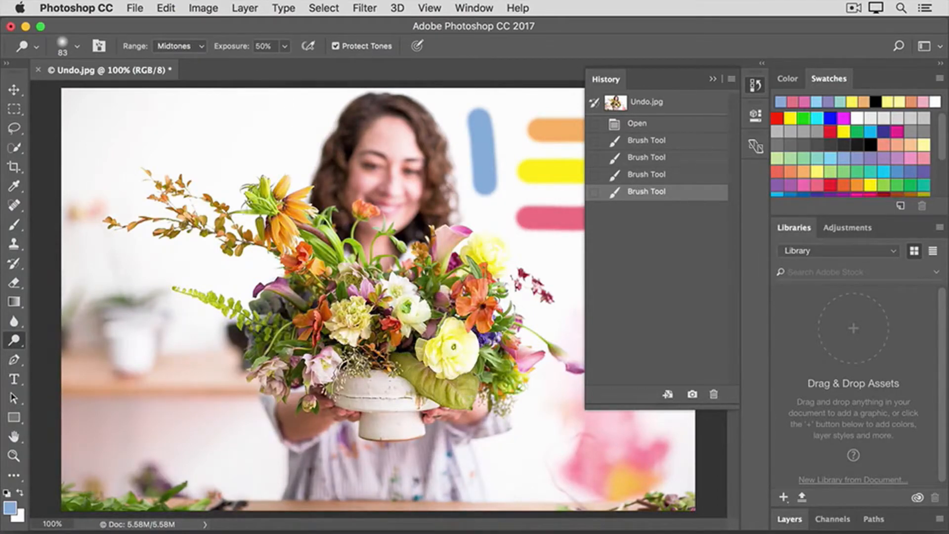
{"action": "left_click", "coordinate": [455, 391]}
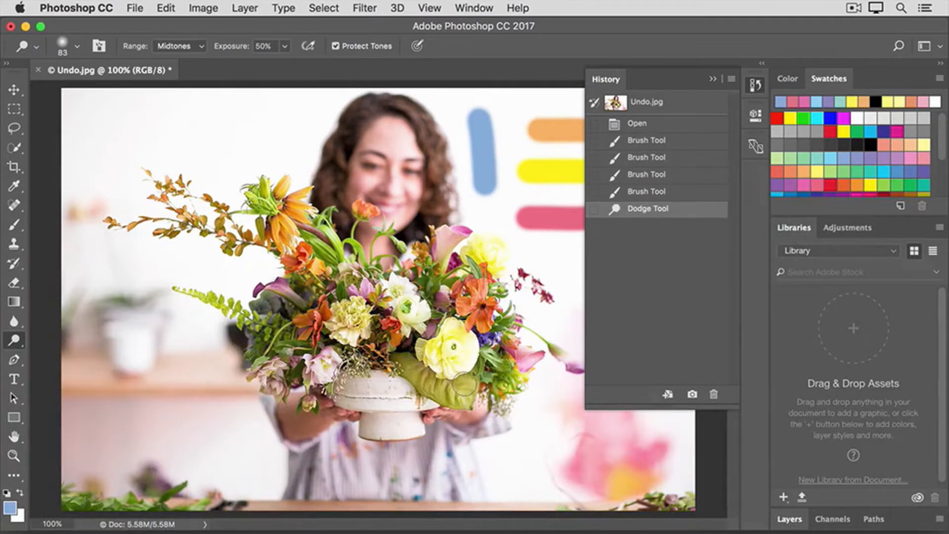
{"action": "left_click_drag", "start_coordinate": [431, 389], "coordinate": [403, 361]}
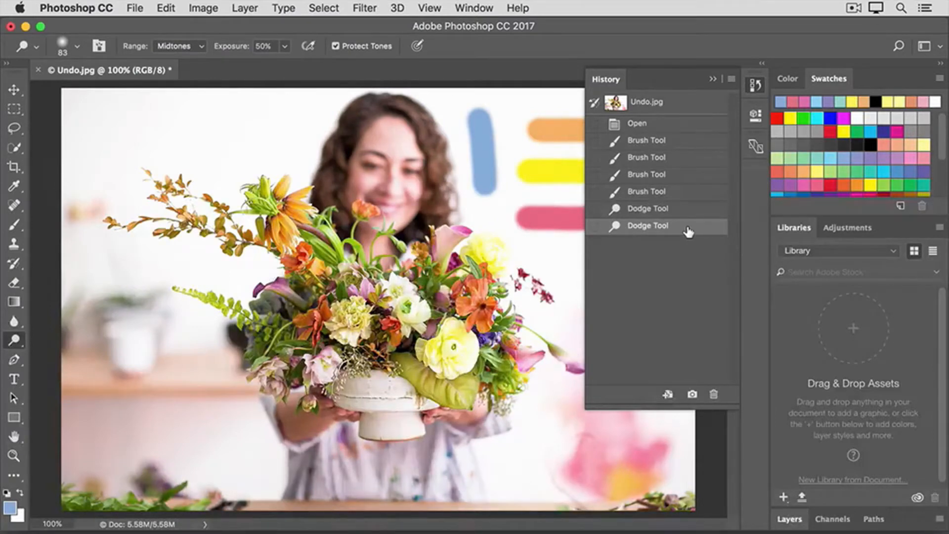
Step: Go back through the document's history states to the first brush stroke
{"action": "left_click", "coordinate": [687, 212]}
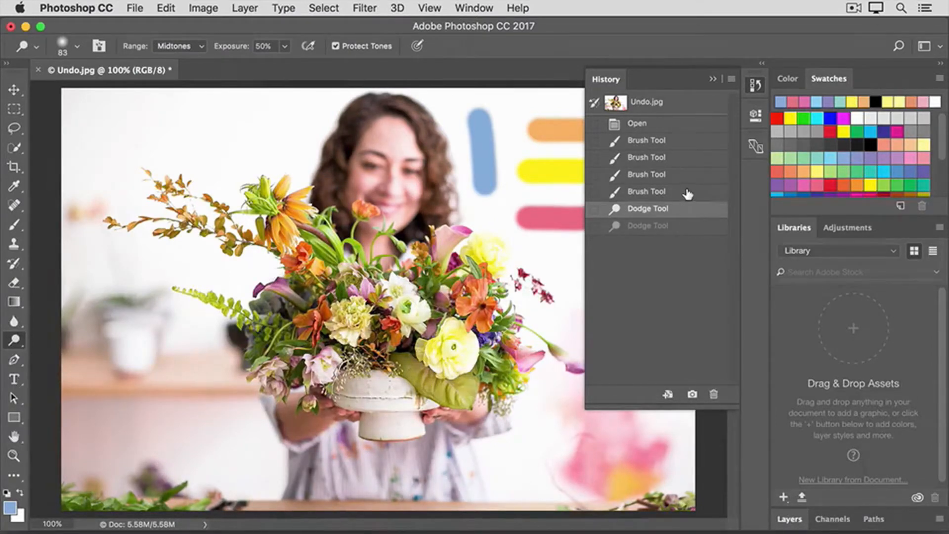
{"action": "left_click", "coordinate": [687, 193]}
{"action": "left_click", "coordinate": [685, 180]}
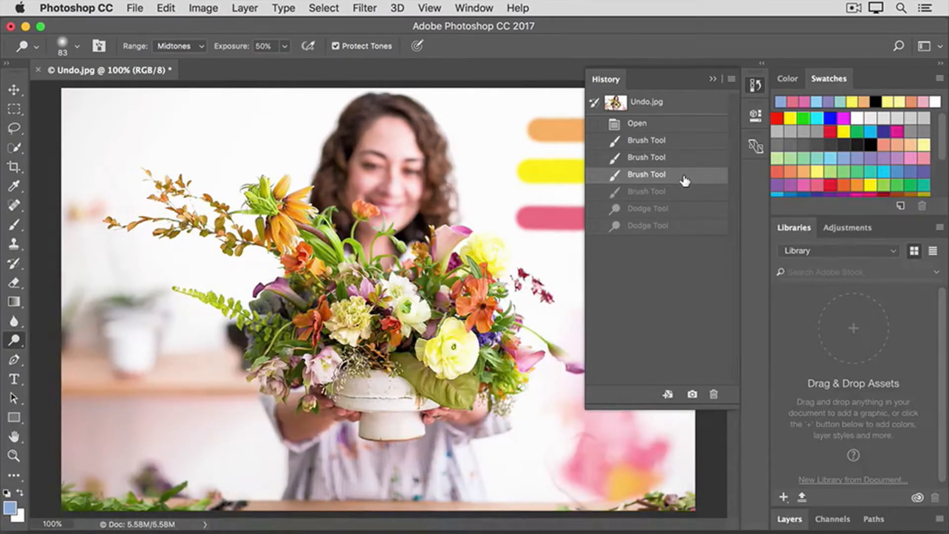
{"action": "left_click", "coordinate": [686, 143]}
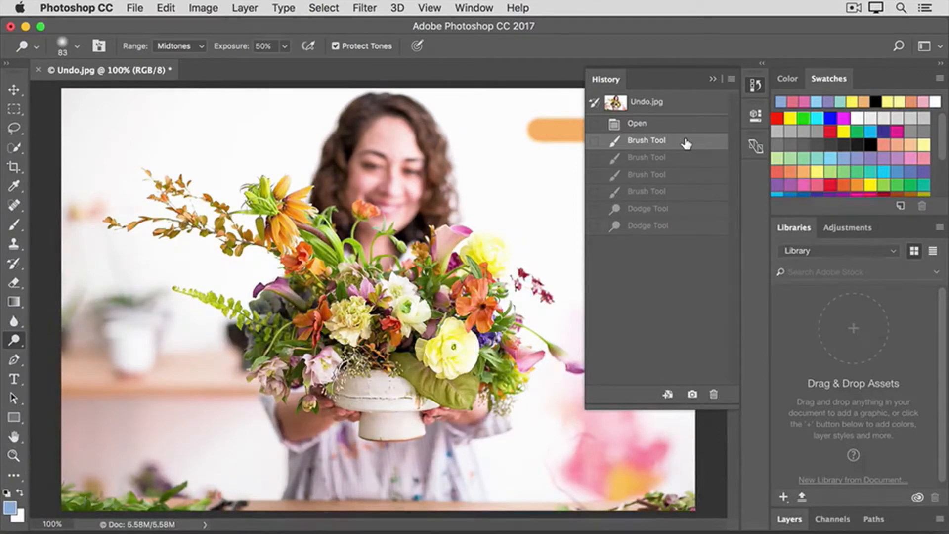
Step: Go forward through the history states to the last Dodge Tool state
{"action": "left_click", "coordinate": [687, 157]}
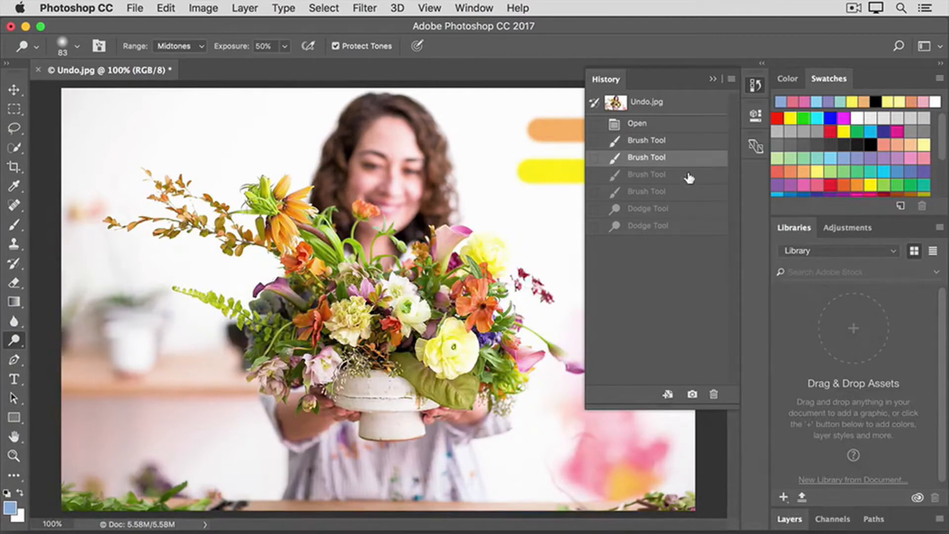
{"action": "left_click", "coordinate": [689, 178]}
{"action": "left_click", "coordinate": [687, 193]}
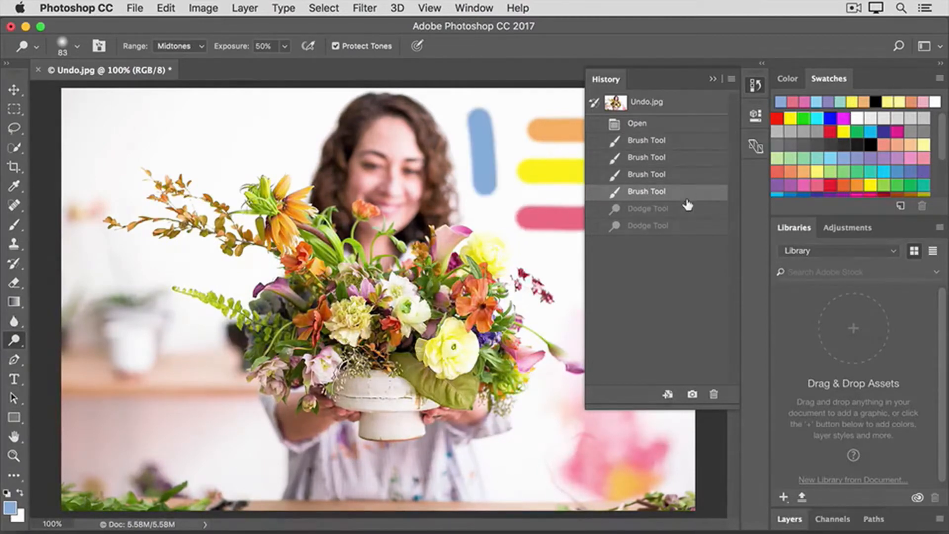
{"action": "left_click", "coordinate": [692, 231]}
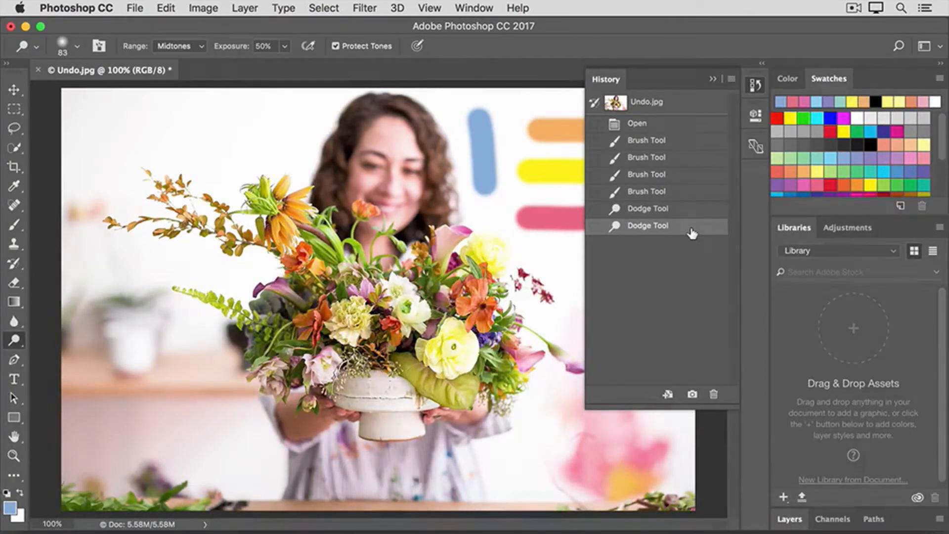
Step: Return to the history state of the yellow stroke, lighten the purple flower at the bouquet's left edge with the Dodge tool, and collapse the History panel
{"action": "left_click", "coordinate": [682, 163]}
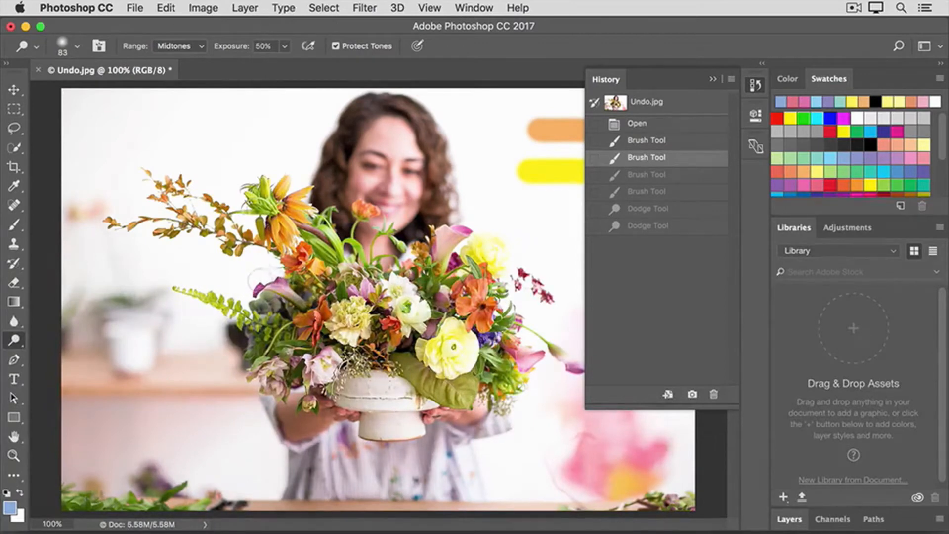
{"action": "mouse_move", "coordinate": [280, 277]}
{"action": "left_mouse_down"}
{"action": "mouse_move", "coordinate": [273, 290]}
{"action": "mouse_move", "coordinate": [291, 305]}
{"action": "left_mouse_up"}
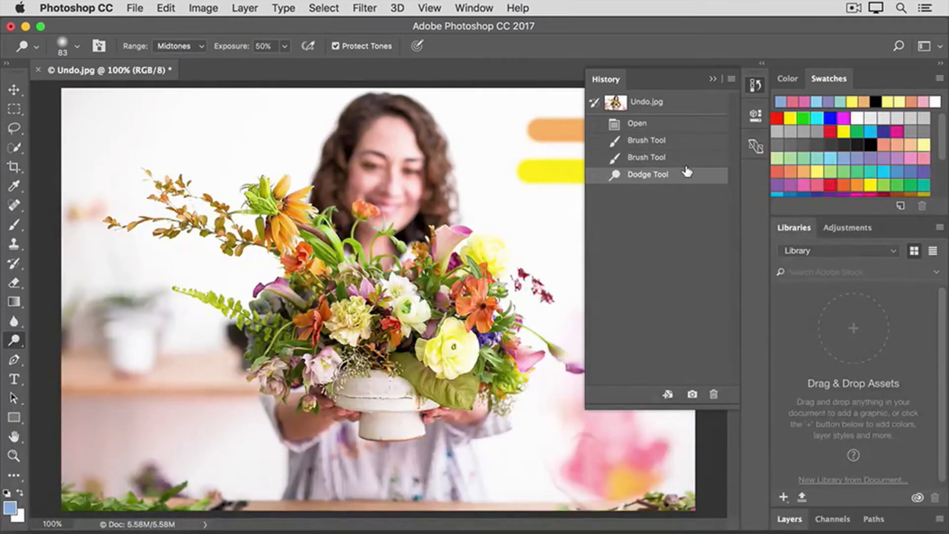
{"action": "left_click", "coordinate": [751, 88]}
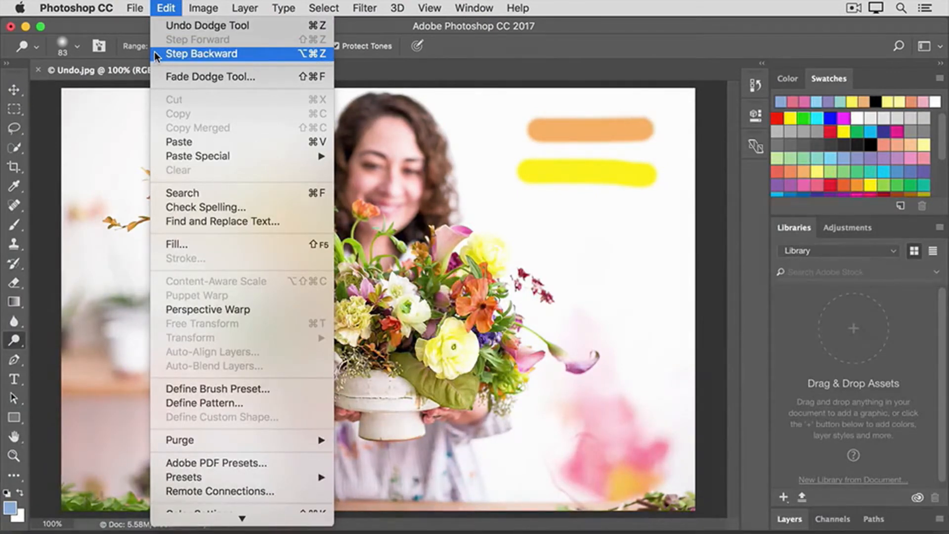
{"action": "left_click", "coordinate": [126, 28]}
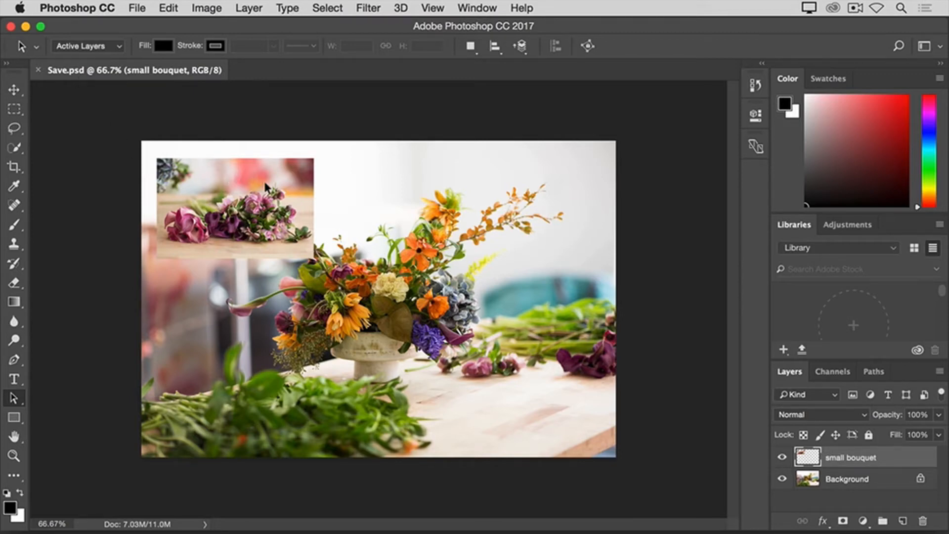
Step: Move the small bouquet photo over the flower arrangement in the middle of Save.psd and save the document
{"action": "left_click", "coordinate": [15, 91]}
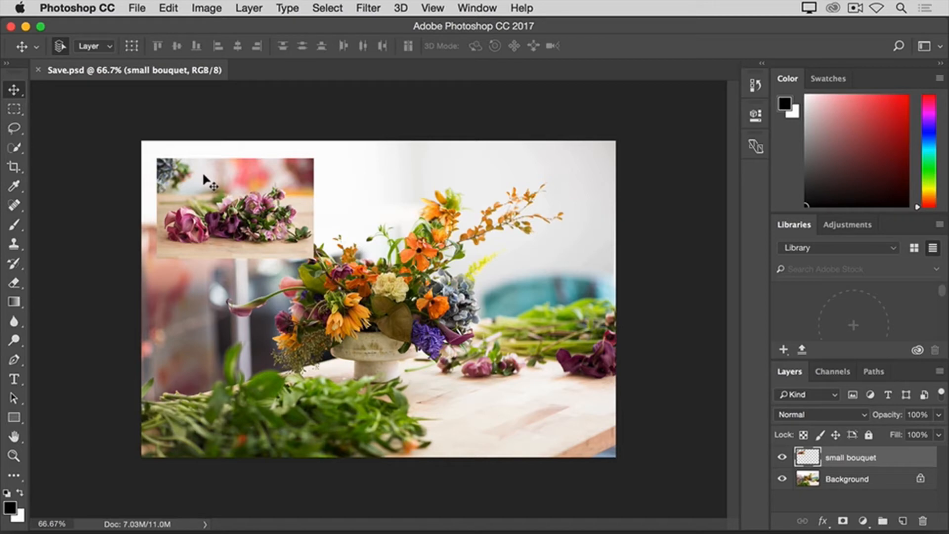
{"action": "left_click_drag", "start_coordinate": [204, 177], "coordinate": [349, 278]}
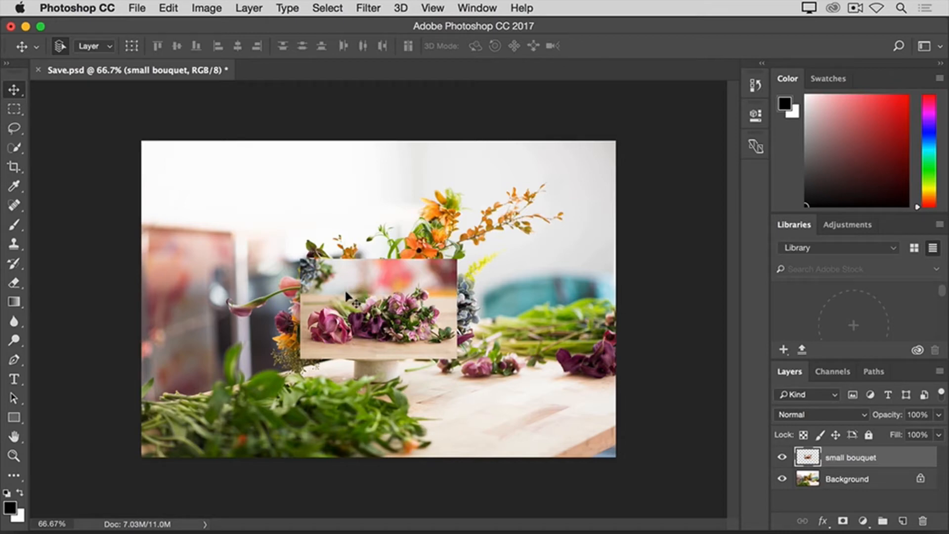
{"action": "left_click", "coordinate": [137, 10]}
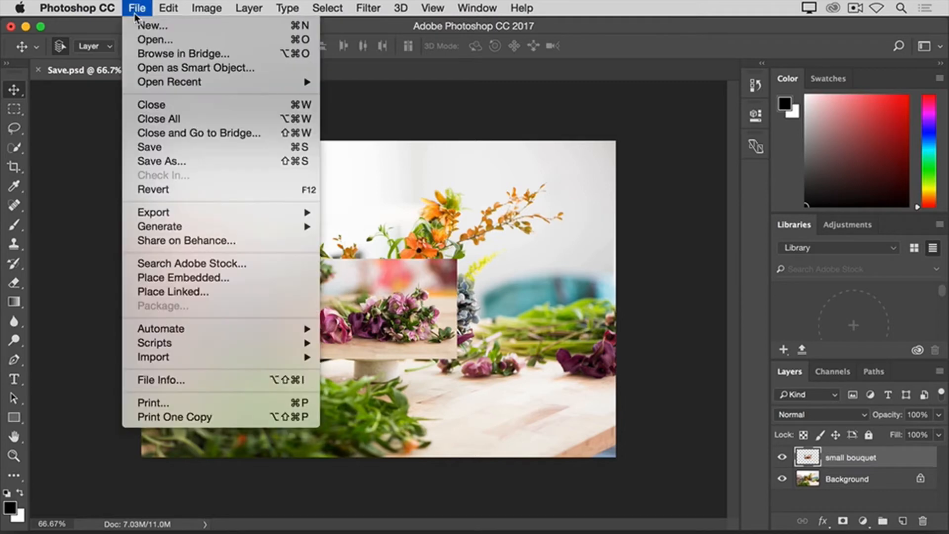
{"action": "left_click", "coordinate": [133, 147]}
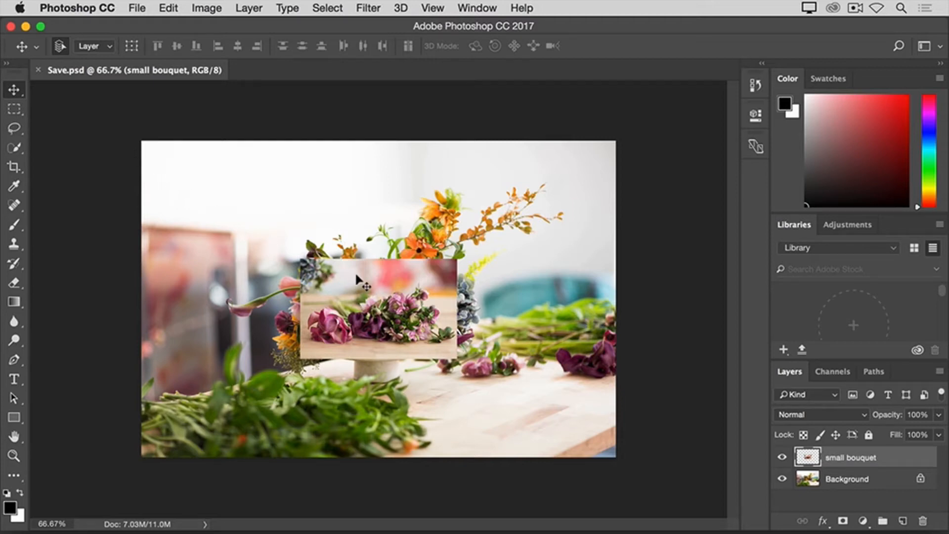
Step: Move the small bouquet photo to the image's lower-left corner and name a new saved version of the document Save-v2
{"action": "left_click_drag", "start_coordinate": [356, 275], "coordinate": [208, 365]}
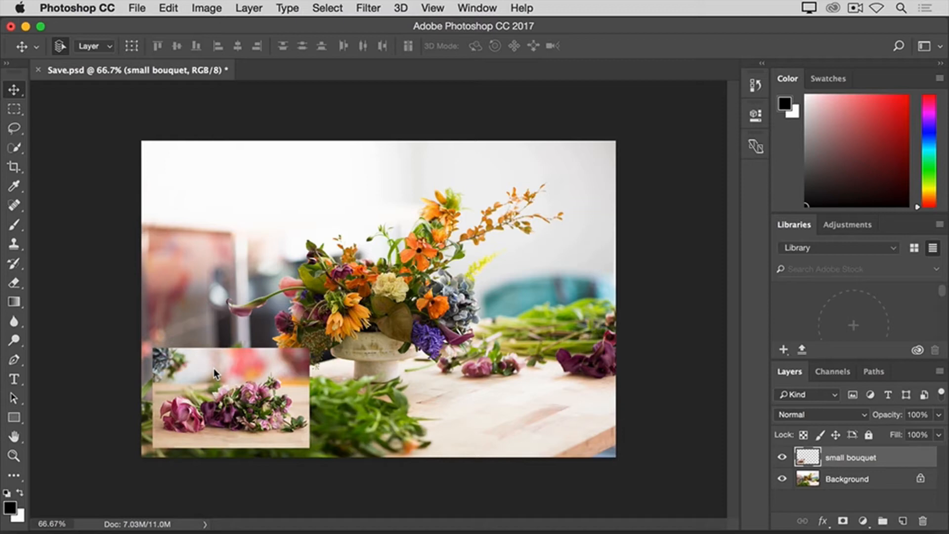
{"action": "left_click", "coordinate": [133, 9]}
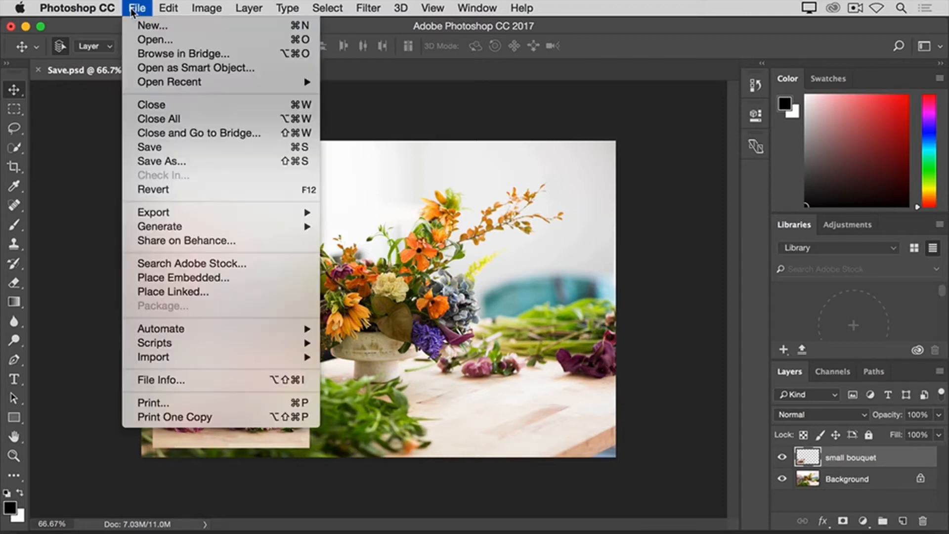
{"action": "left_click", "coordinate": [133, 161]}
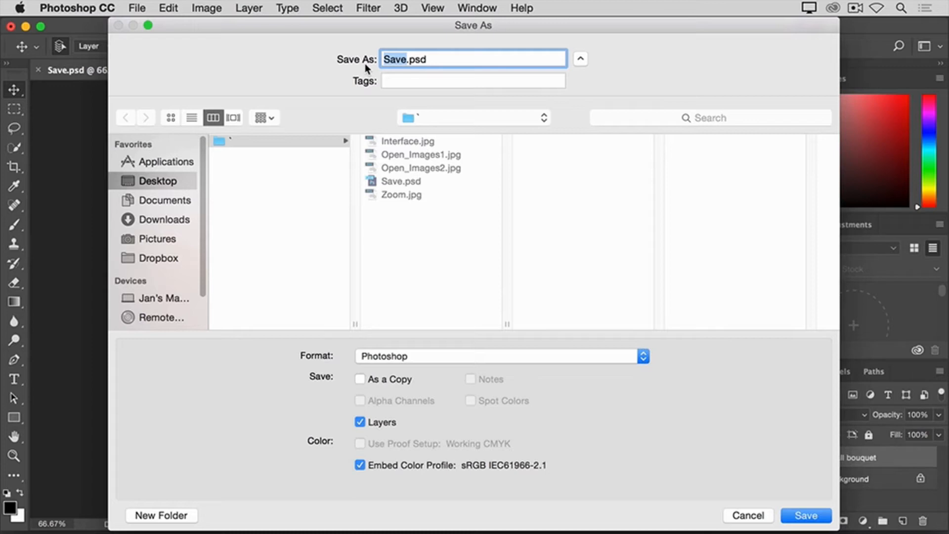
{"action": "left_click", "coordinate": [406, 59]}
{"action": "type", "text": "-v2"}
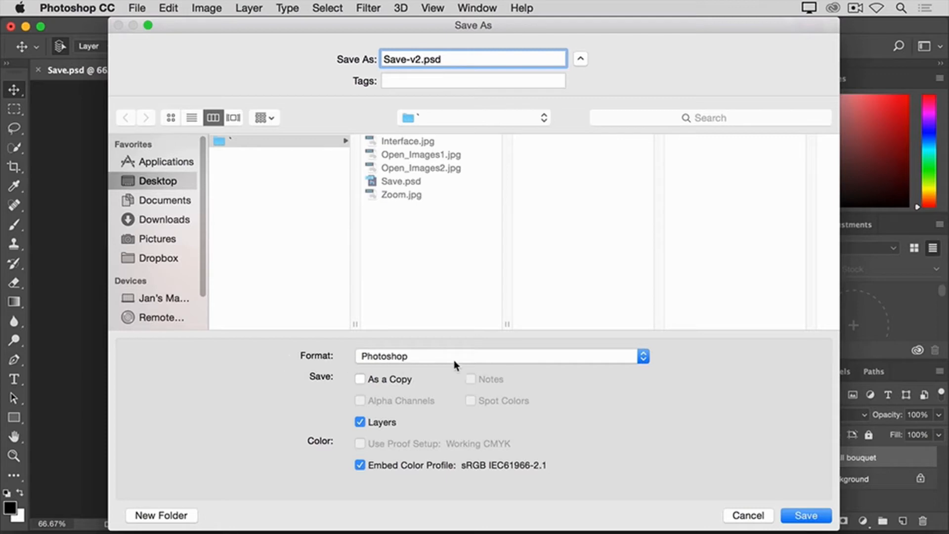
Step: Save the Save-v2 version in JPEG format at Maximum quality 12 with the Baseline ("Standard") option
{"action": "left_click", "coordinate": [475, 355]}
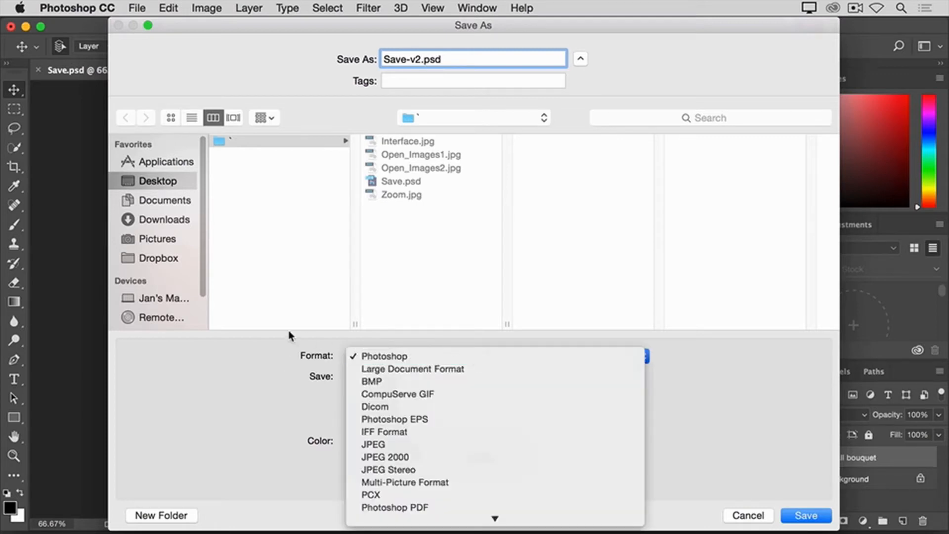
{"action": "left_click", "coordinate": [252, 368]}
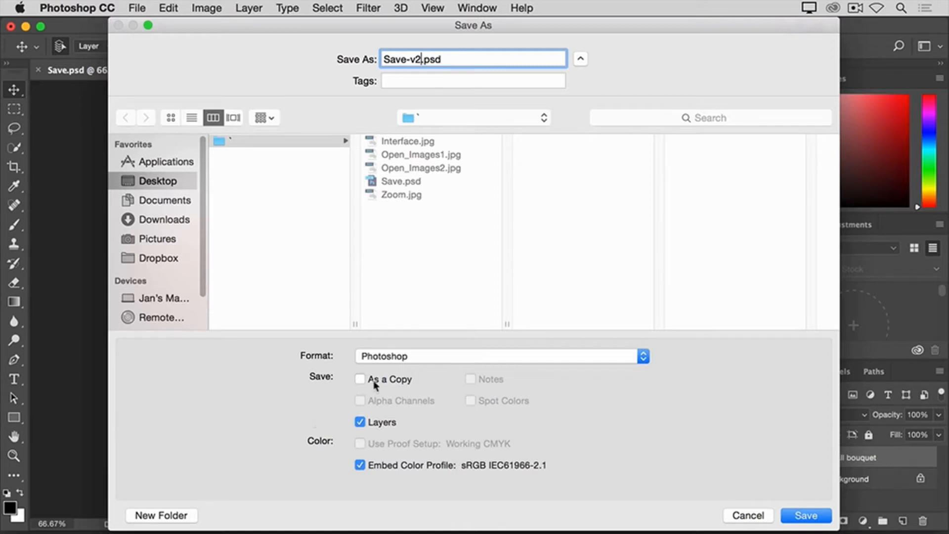
{"action": "left_click", "coordinate": [642, 356]}
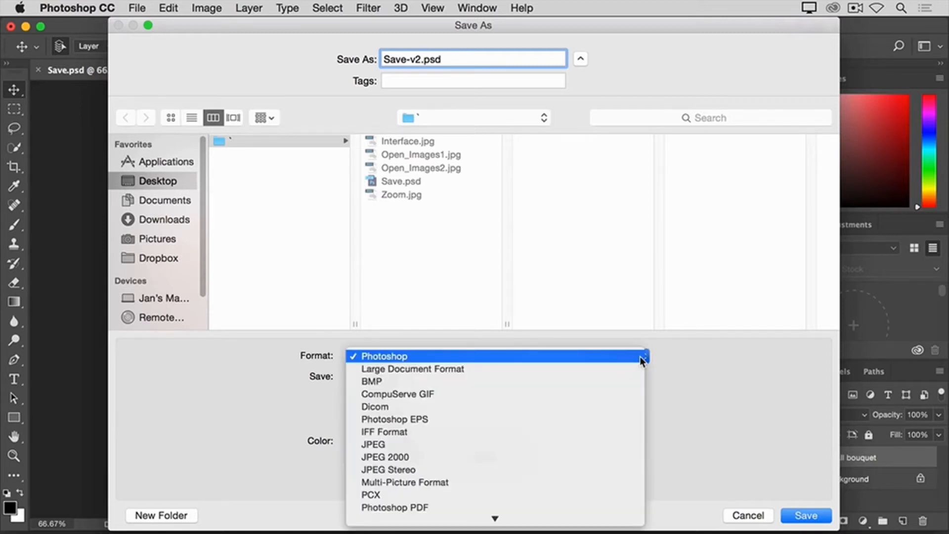
{"action": "left_click", "coordinate": [616, 448]}
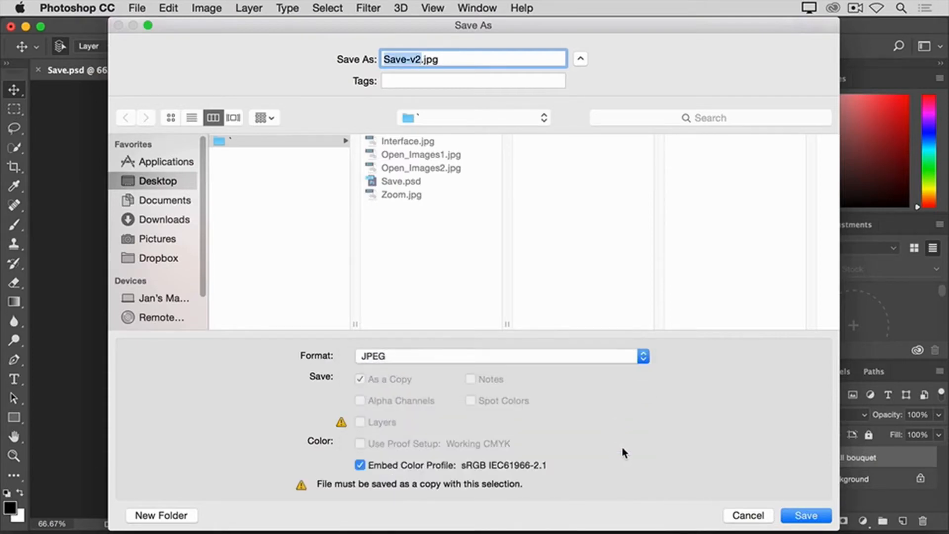
{"action": "left_click", "coordinate": [789, 514]}
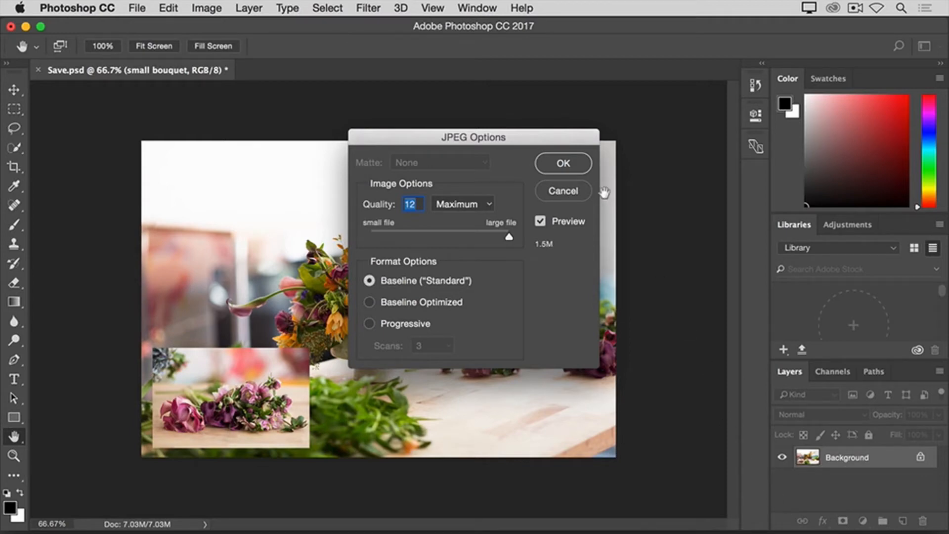
{"action": "left_click", "coordinate": [561, 164]}
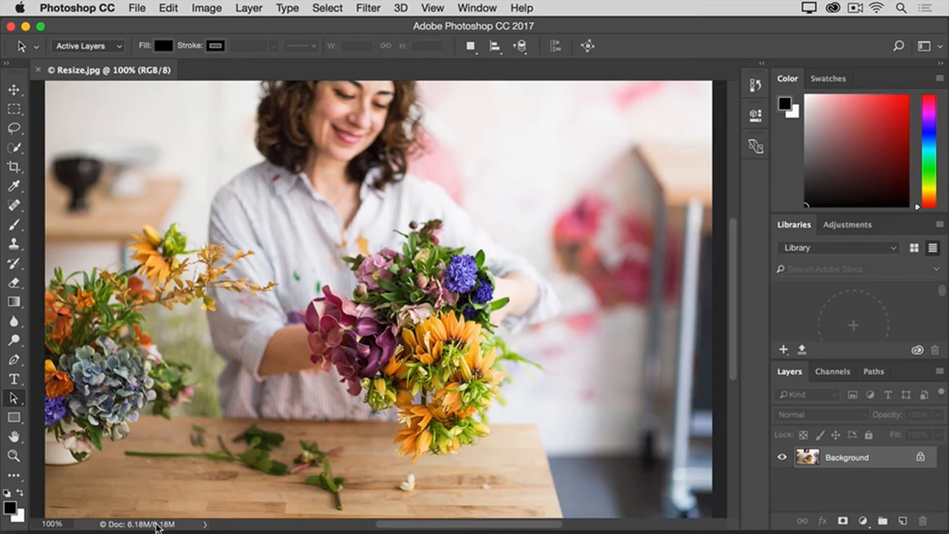
Step: Resize Resize.jpg to 900 pixels wide with linked proportions and resampling on, and check the document's dimensions
{"action": "left_click", "coordinate": [156, 525]}
{"action": "left_click", "coordinate": [201, 7]}
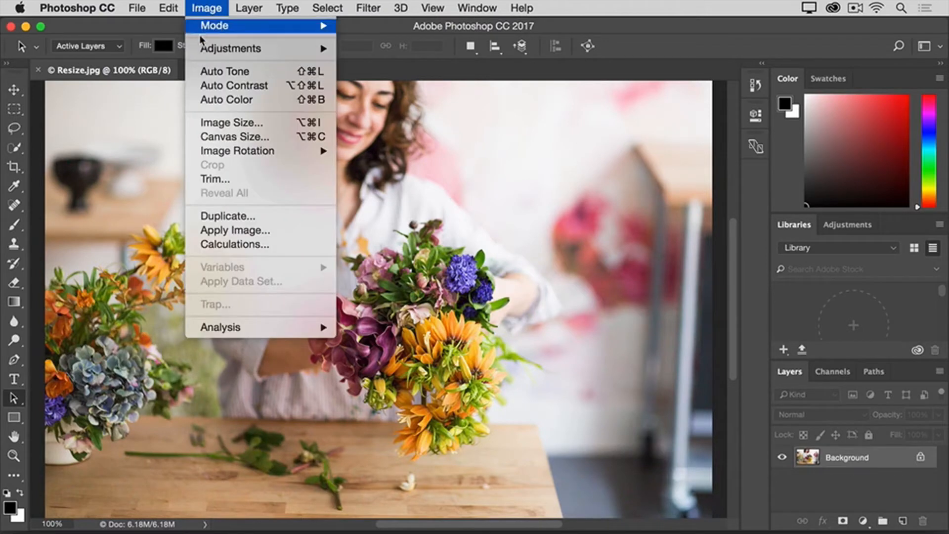
{"action": "left_click", "coordinate": [203, 122]}
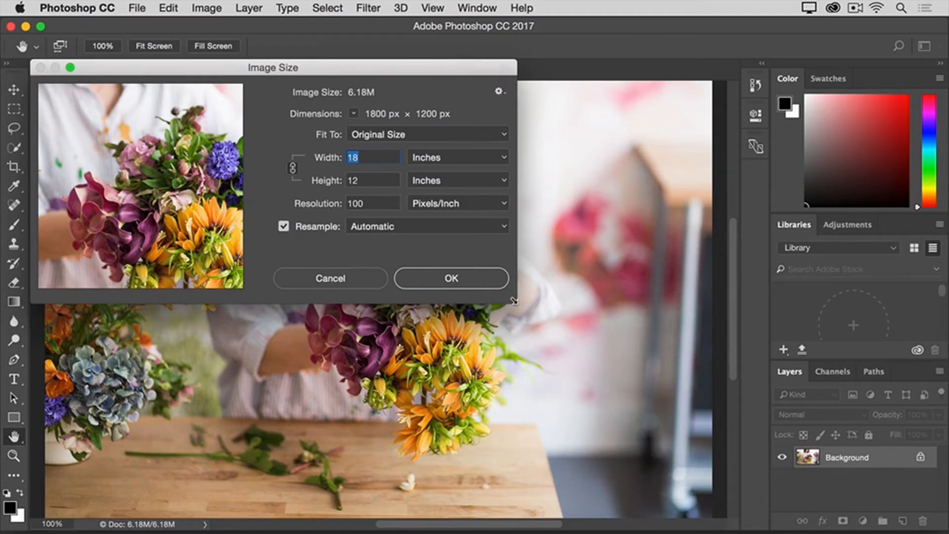
{"action": "left_click_drag", "start_coordinate": [514, 300], "coordinate": [739, 517]}
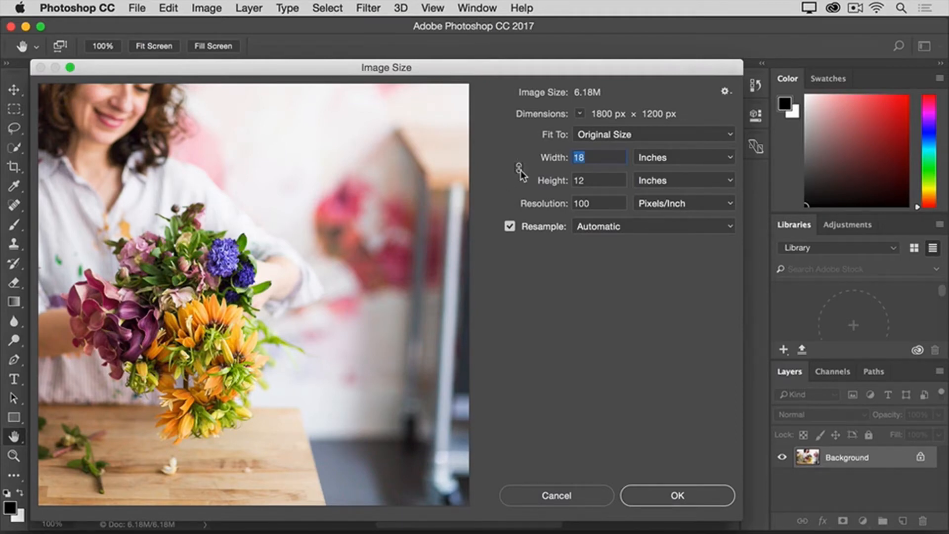
{"action": "left_click", "coordinate": [518, 168]}
{"action": "left_click", "coordinate": [689, 156]}
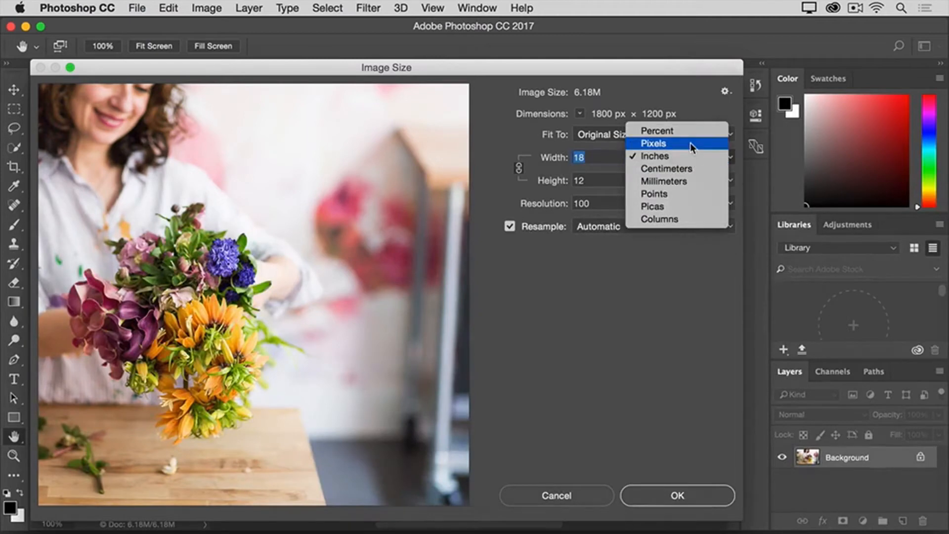
{"action": "left_click", "coordinate": [691, 144]}
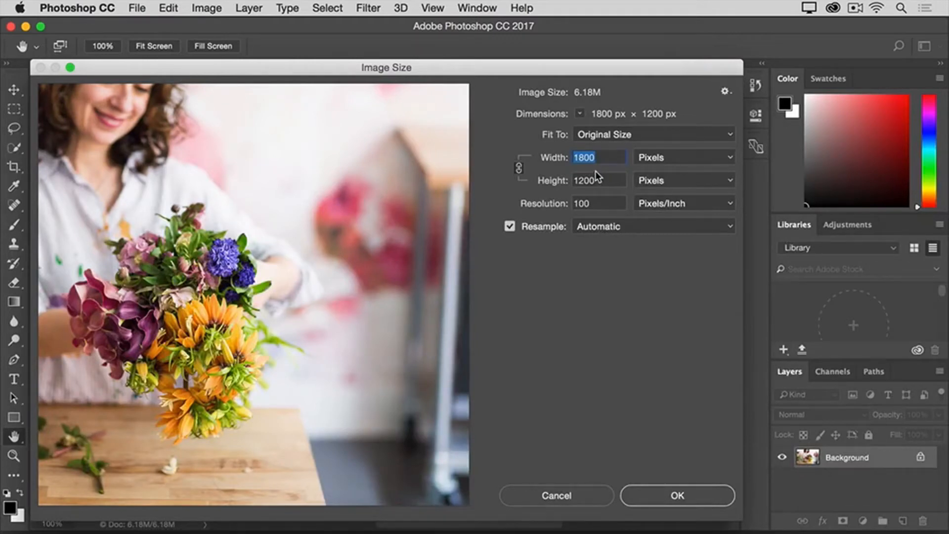
{"action": "type", "text": "900"}
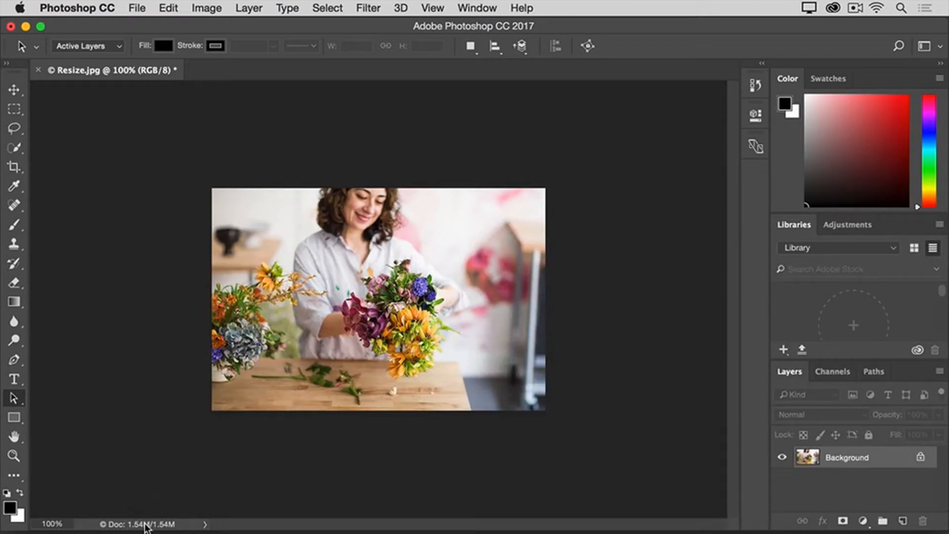
{"action": "left_click", "coordinate": [146, 525]}
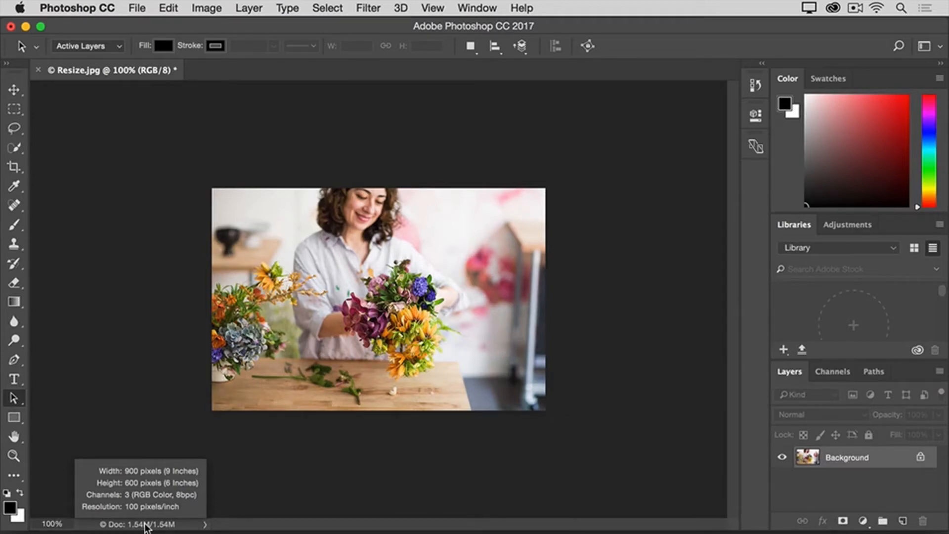
{"action": "left_click_drag", "start_coordinate": [146, 526], "coordinate": [198, 439]}
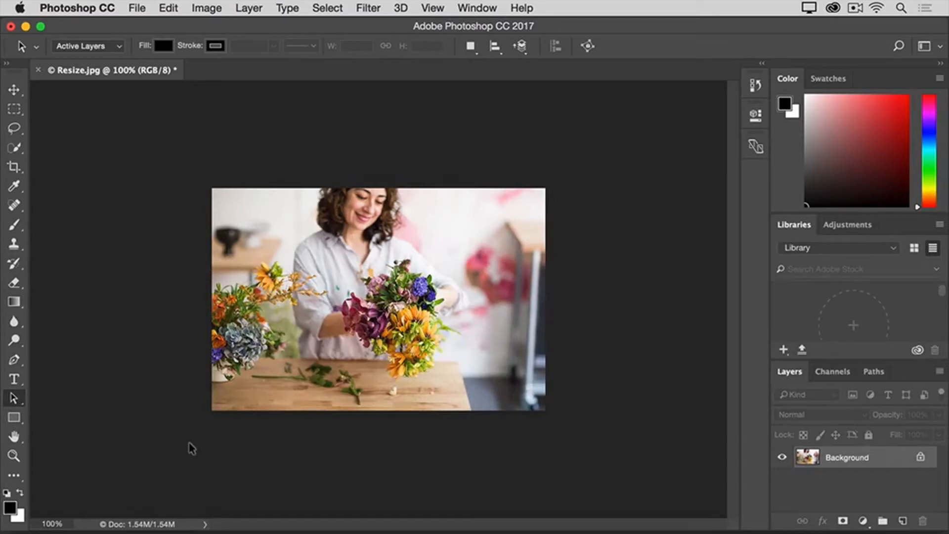
Step: Save the resized photo as a new JPEG named Resize-web at Maximum quality 12
{"action": "left_click", "coordinate": [136, 9]}
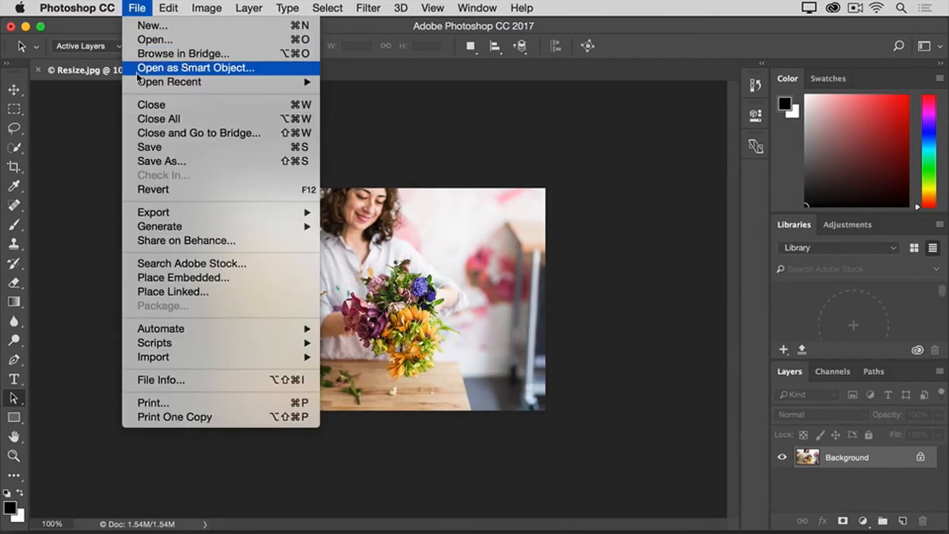
{"action": "left_click", "coordinate": [133, 163]}
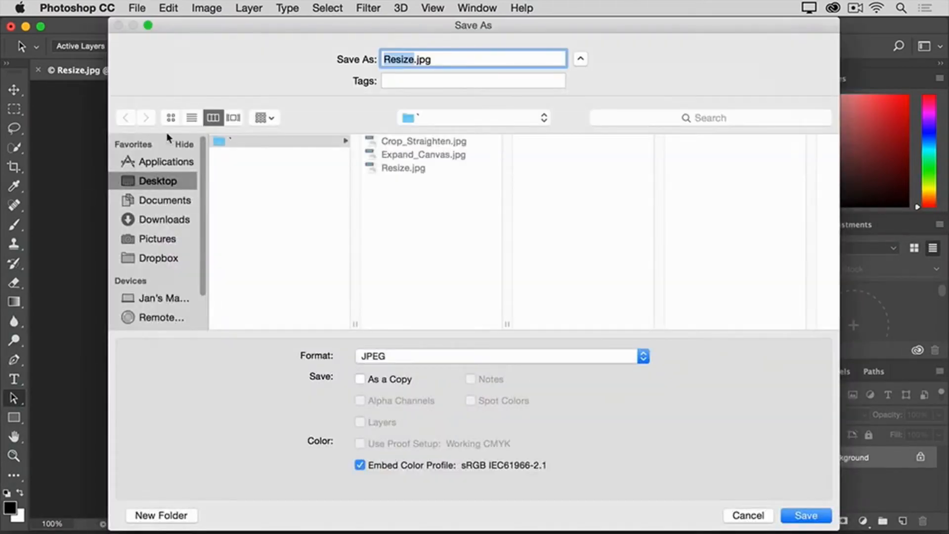
{"action": "left_click", "coordinate": [414, 60]}
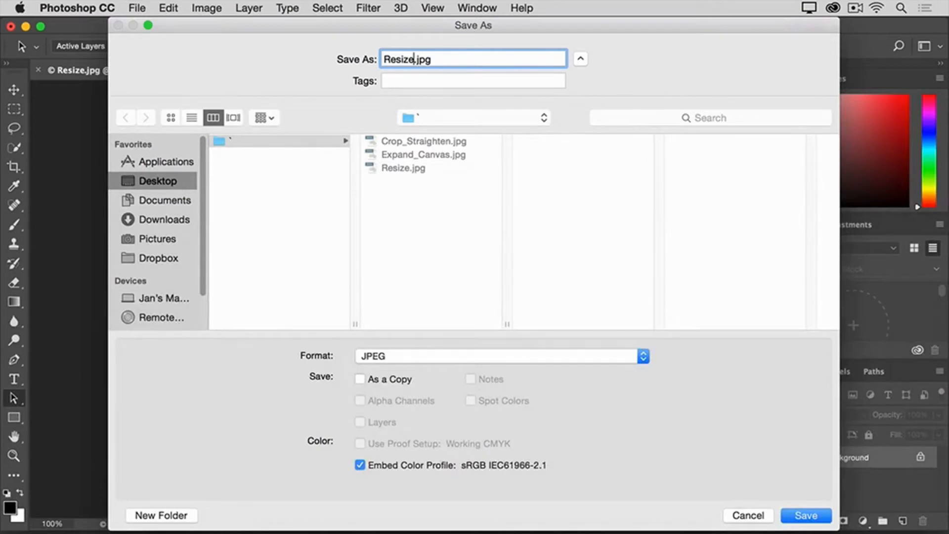
{"action": "type", "text": "-web"}
{"action": "left_click", "coordinate": [805, 517]}
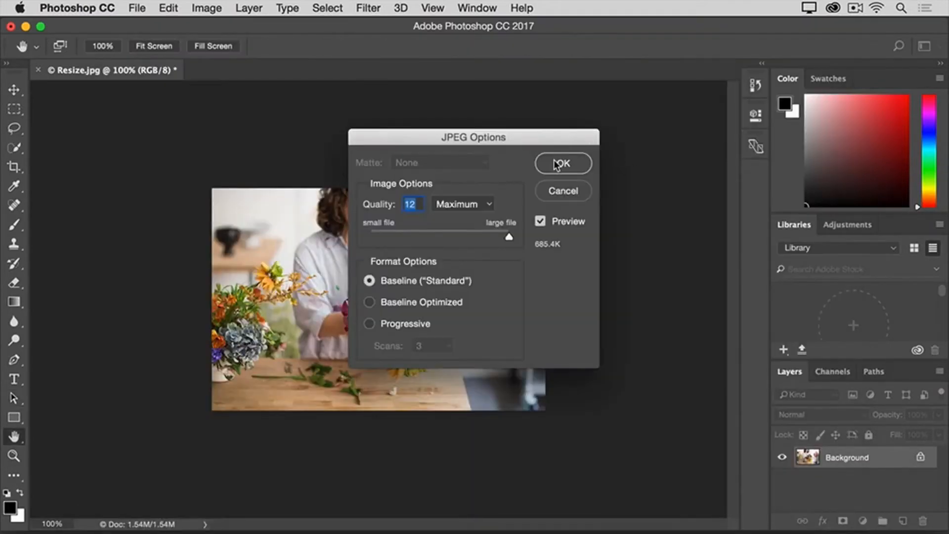
{"action": "left_click", "coordinate": [556, 166]}
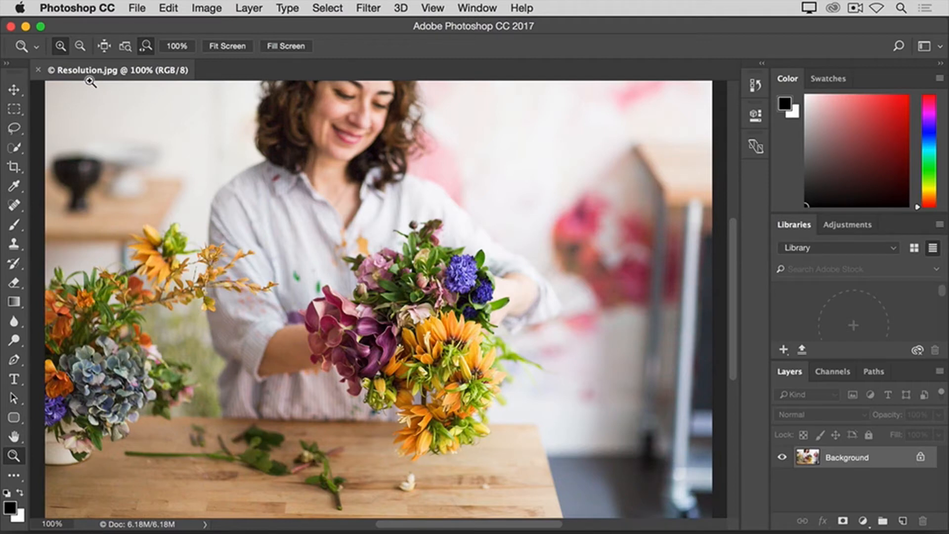
Step: Set the resolution of Resolution.jpg to 300 pixels/inch with resampling off
{"action": "left_click", "coordinate": [203, 9]}
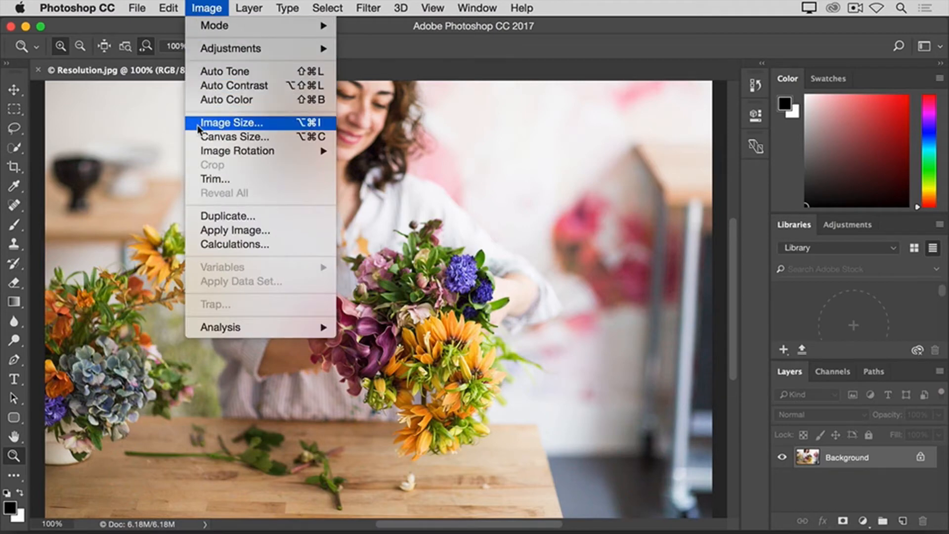
{"action": "left_click", "coordinate": [197, 127]}
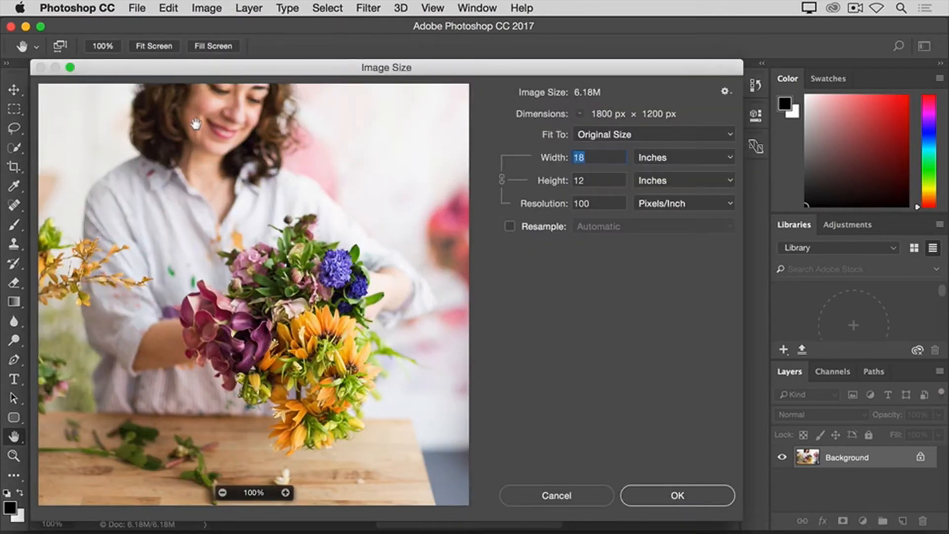
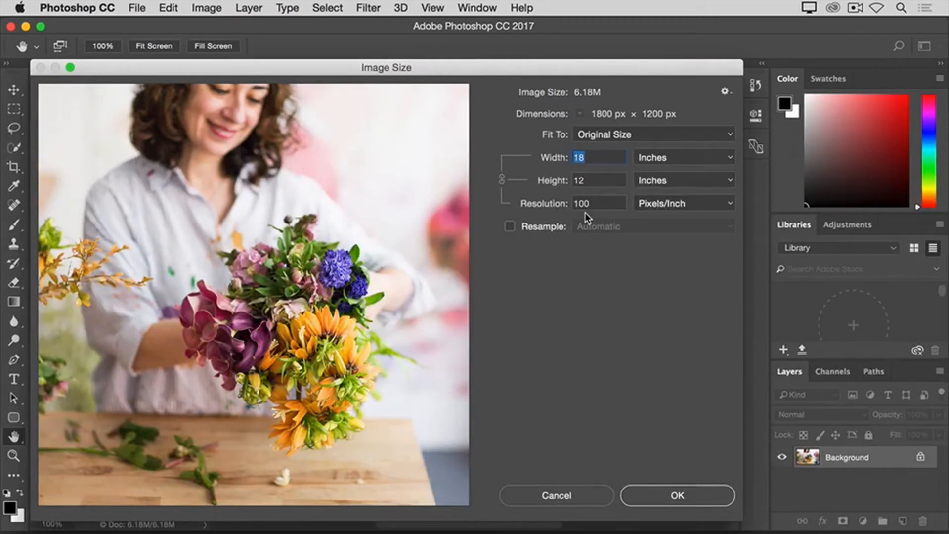
{"action": "left_click", "coordinate": [584, 207]}
{"action": "type", "text": "300"}
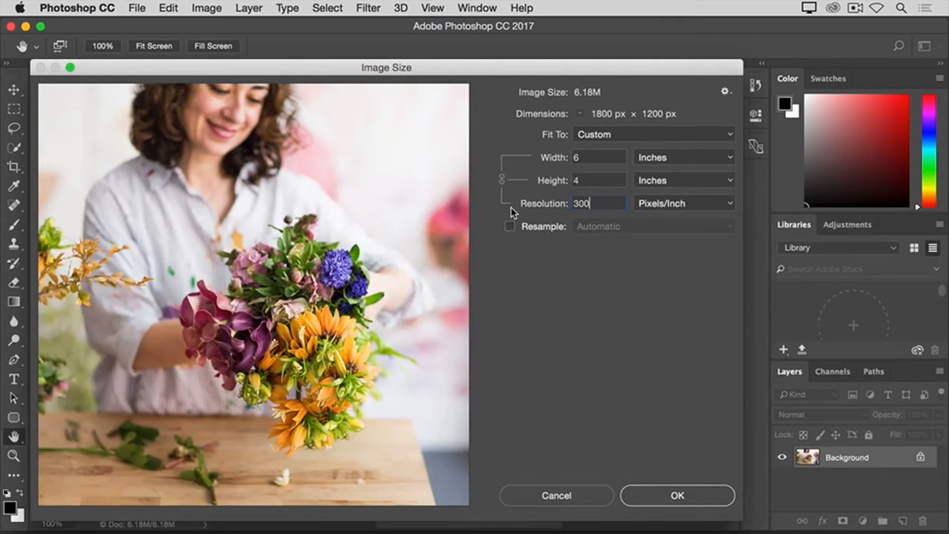
{"action": "left_click", "coordinate": [650, 494]}
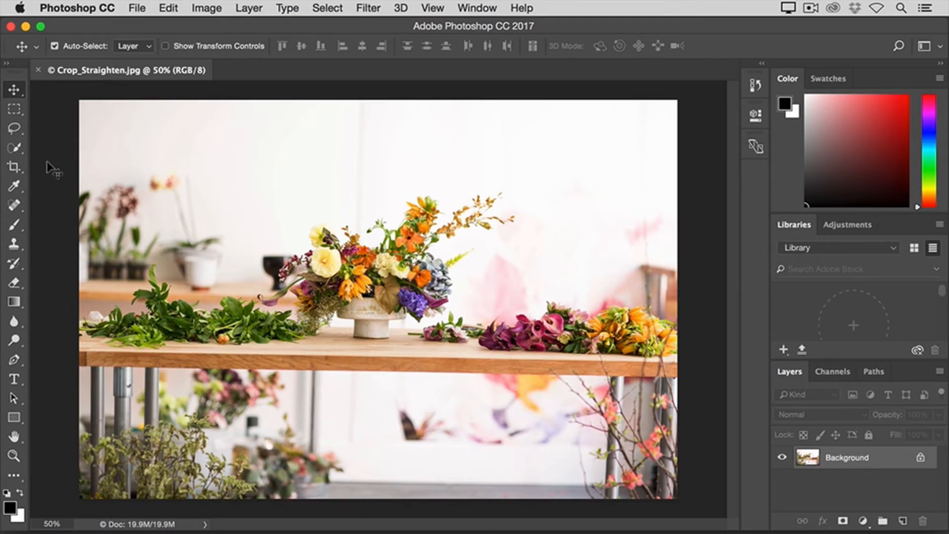
Step: Crop Crop_Straighten.jpg closely around the flower arrangement with Delete Cropped Pixels turned off
{"action": "left_click", "coordinate": [14, 170]}
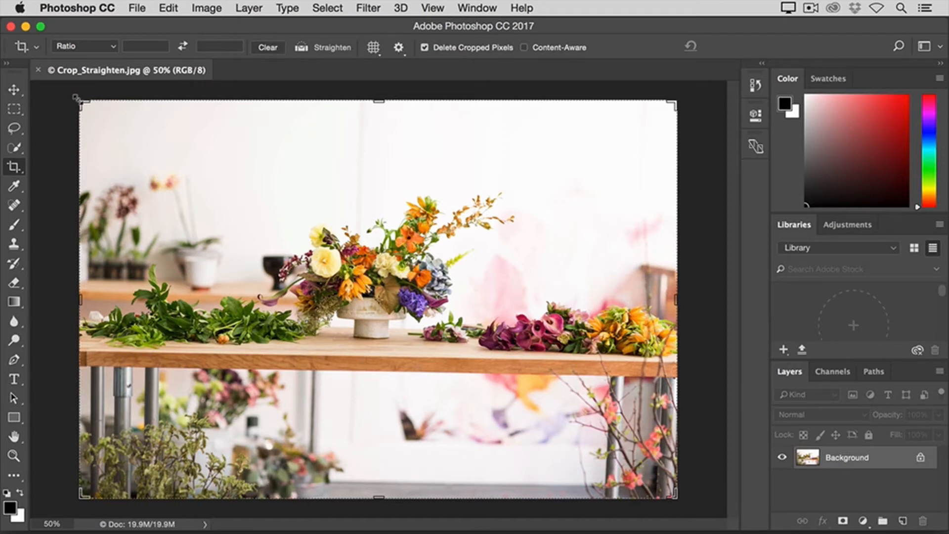
{"action": "left_click_drag", "start_coordinate": [76, 98], "coordinate": [158, 129]}
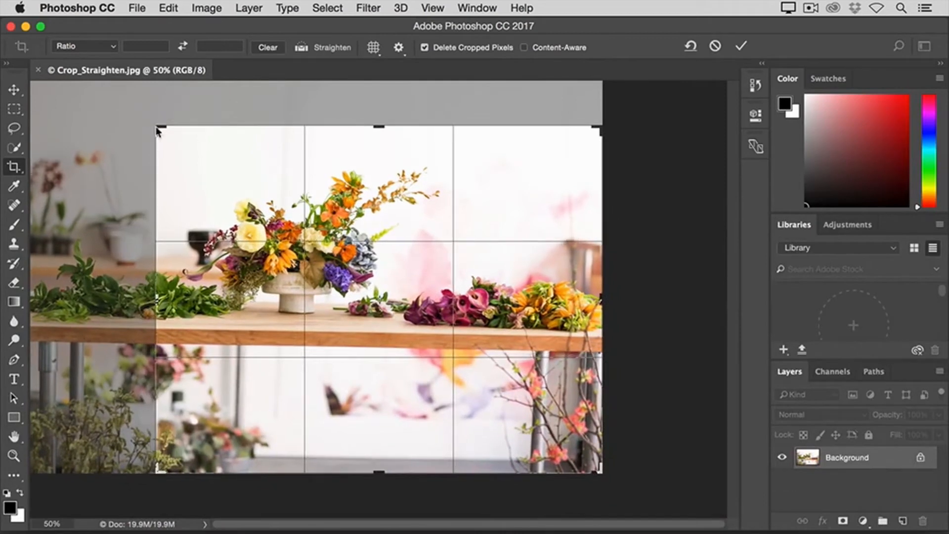
{"action": "left_click_drag", "start_coordinate": [600, 471], "coordinate": [538, 419]}
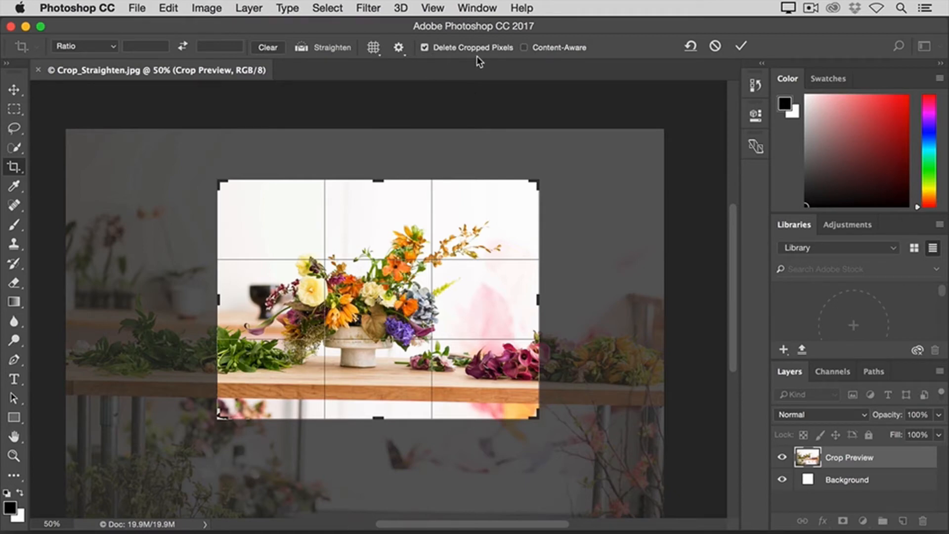
{"action": "left_click", "coordinate": [425, 48]}
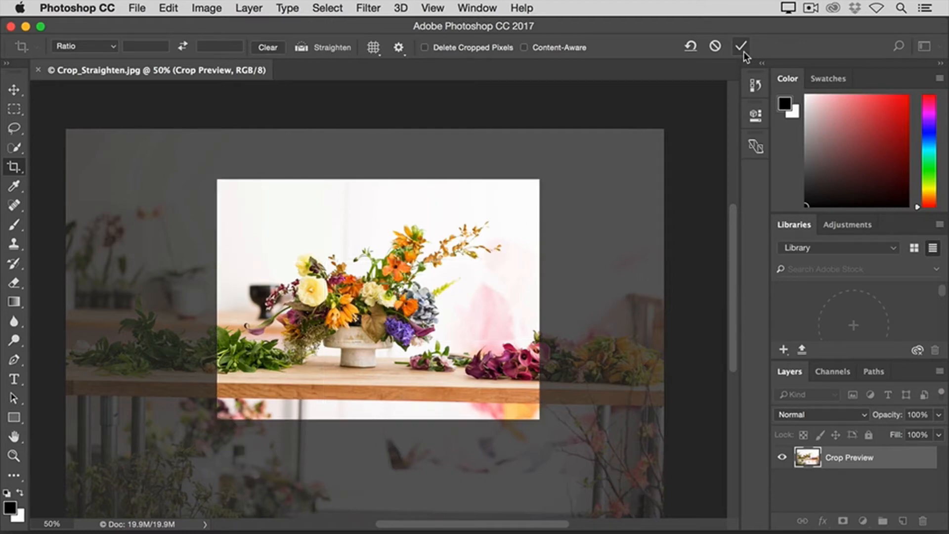
{"action": "left_click", "coordinate": [743, 51]}
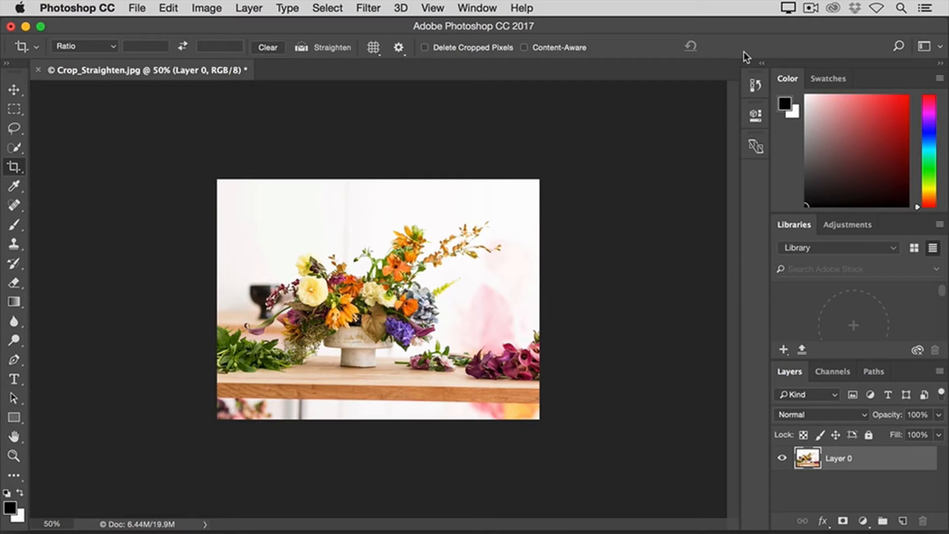
Step: Reopen the crop of Crop_Straighten.jpg, reposition the photo, tighten the crop box around the flower arrangement, and apply it
{"action": "left_click", "coordinate": [444, 209]}
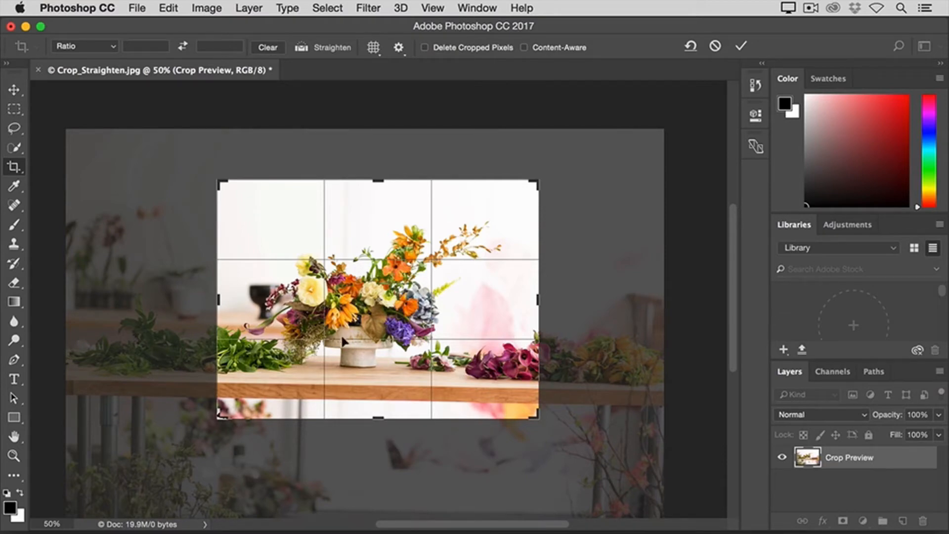
{"action": "left_click_drag", "start_coordinate": [215, 413], "coordinate": [201, 420]}
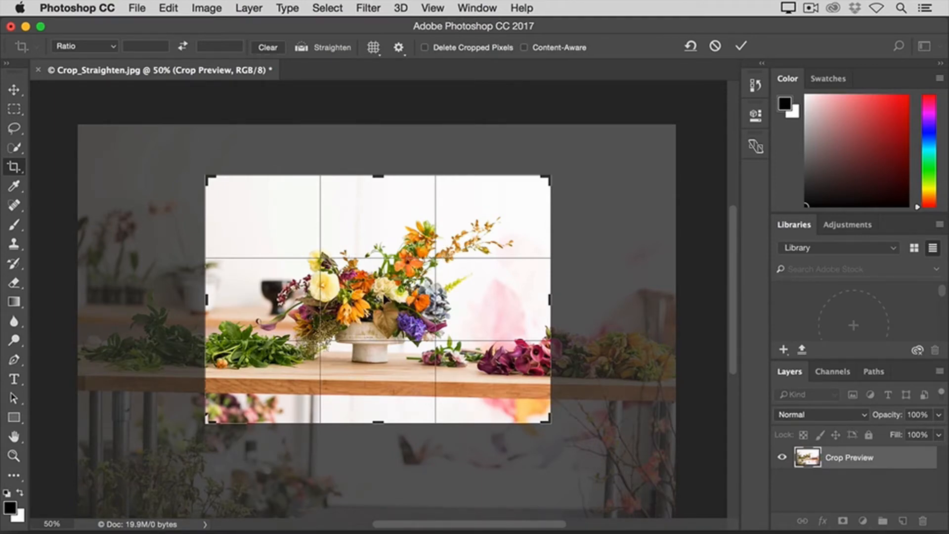
{"action": "left_click_drag", "start_coordinate": [388, 298], "coordinate": [442, 263]}
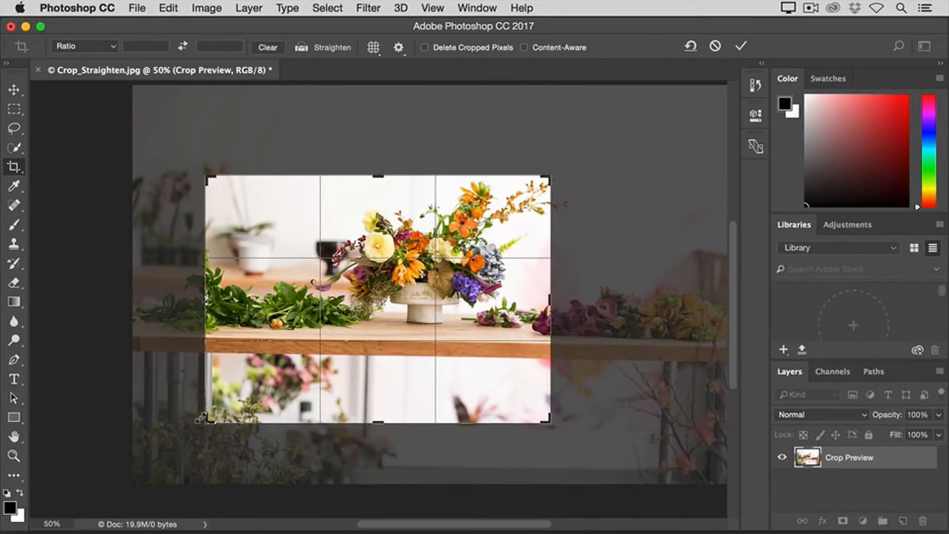
{"action": "left_click_drag", "start_coordinate": [201, 417], "coordinate": [255, 393]}
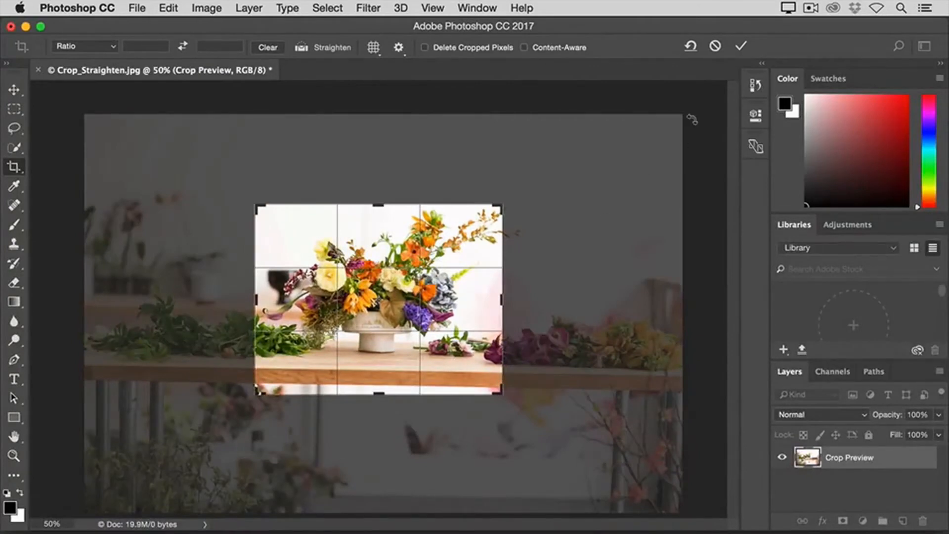
{"action": "left_click", "coordinate": [741, 47]}
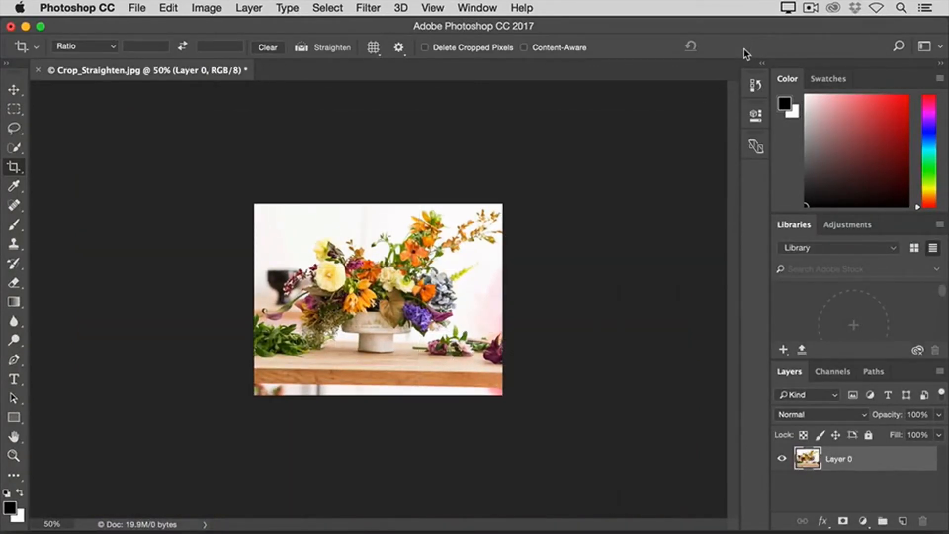
Step: Try to level the tabletop by rotating the photo freehand within the reopened crop, and undo the rotation
{"action": "left_click", "coordinate": [450, 261]}
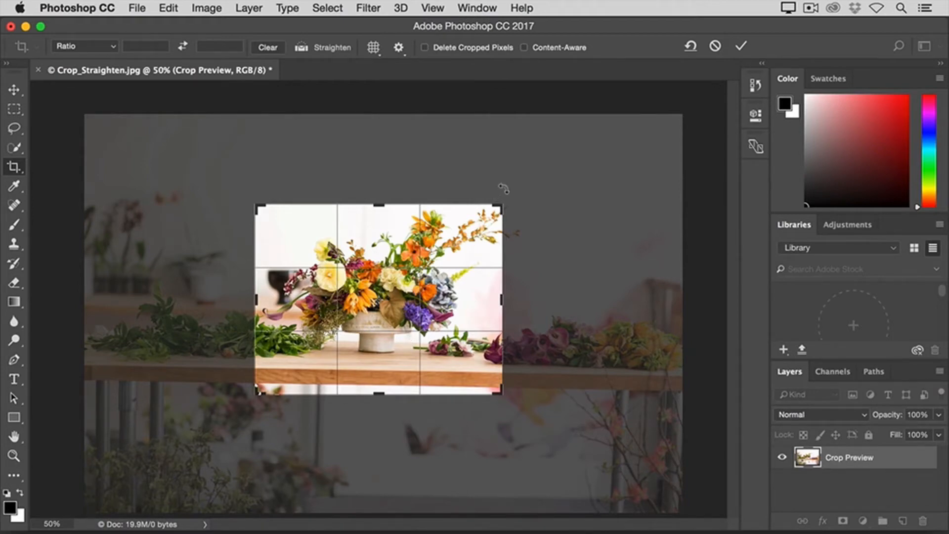
{"action": "left_click_drag", "start_coordinate": [503, 188], "coordinate": [500, 187]}
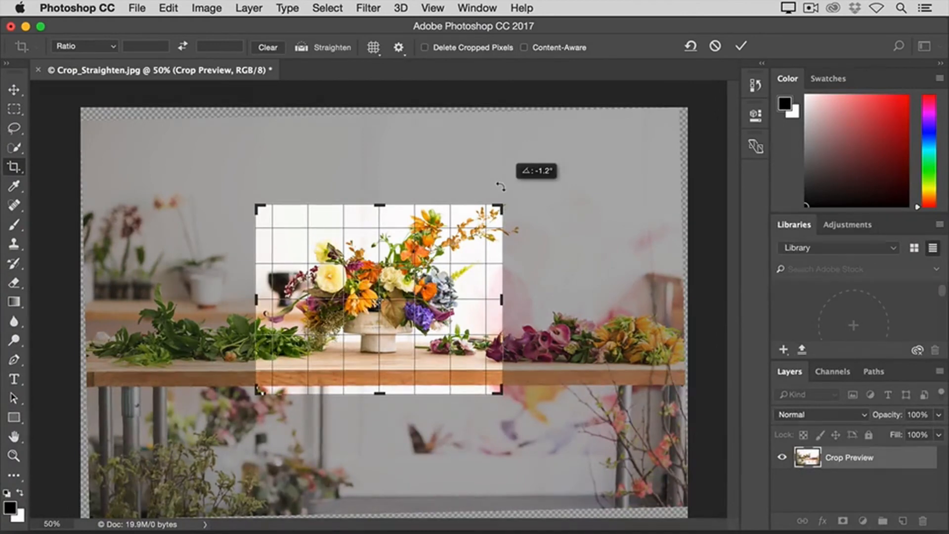
{"action": "left_click_drag", "start_coordinate": [500, 186], "coordinate": [502, 187]}
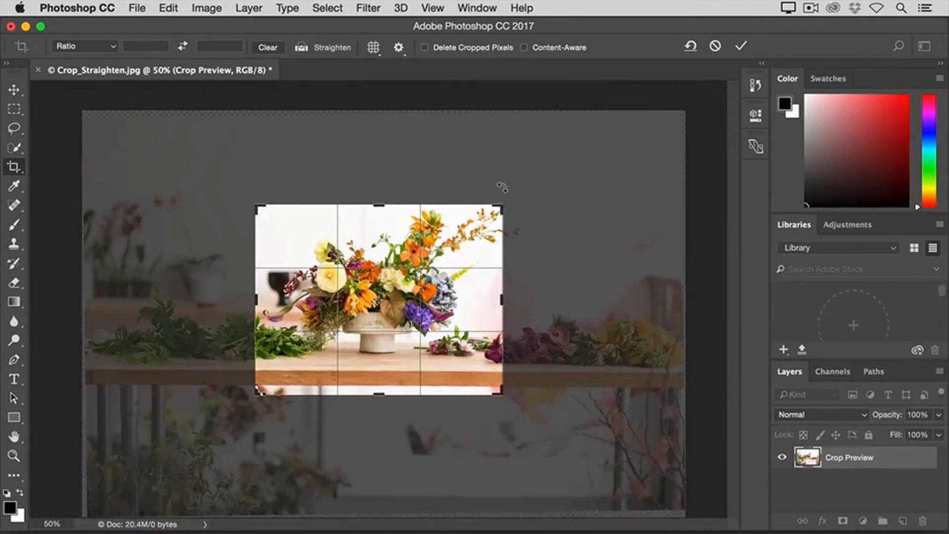
{"action": "key", "text": "super+z"}
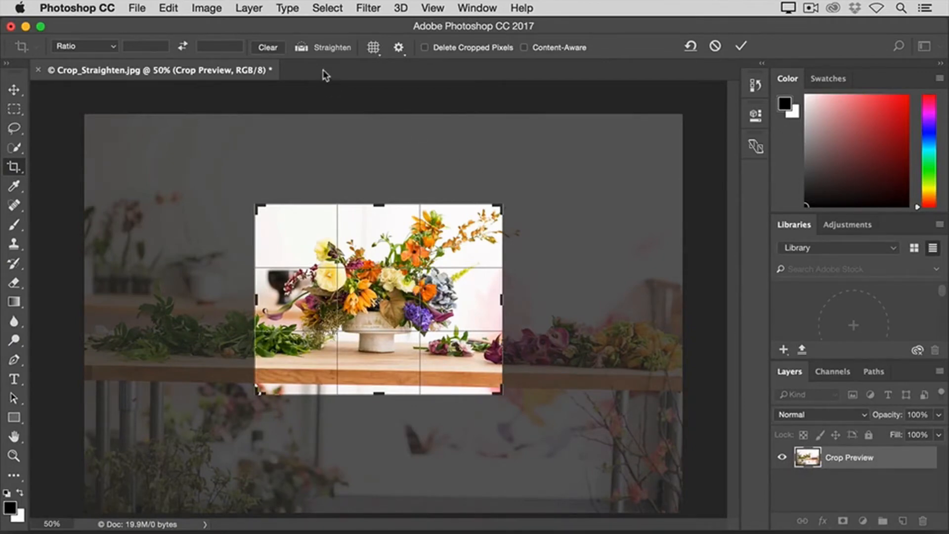
Step: Straighten the photo along the table's front edge, trim the crop's lower edge up to the tabletop, and apply the crop
{"action": "left_click", "coordinate": [304, 49]}
{"action": "left_click_drag", "start_coordinate": [439, 367], "coordinate": [324, 365]}
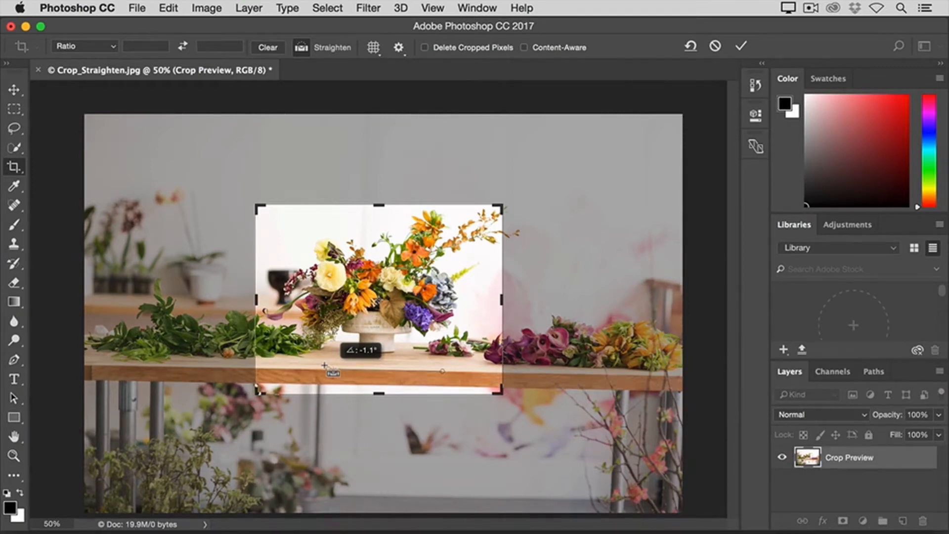
{"action": "left_click_drag", "start_coordinate": [324, 365], "coordinate": [324, 364]}
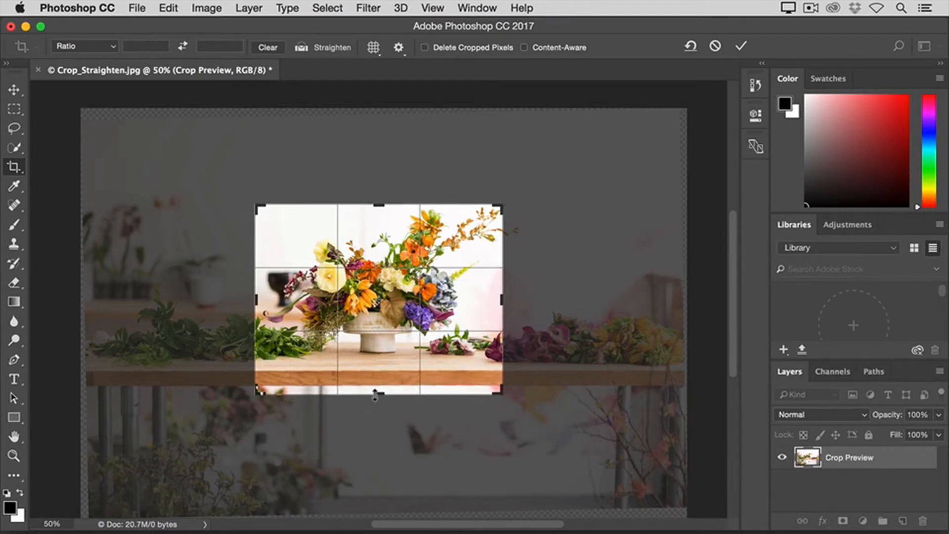
{"action": "left_click_drag", "start_coordinate": [377, 394], "coordinate": [376, 387]}
{"action": "left_click_drag", "start_coordinate": [382, 322], "coordinate": [381, 325]}
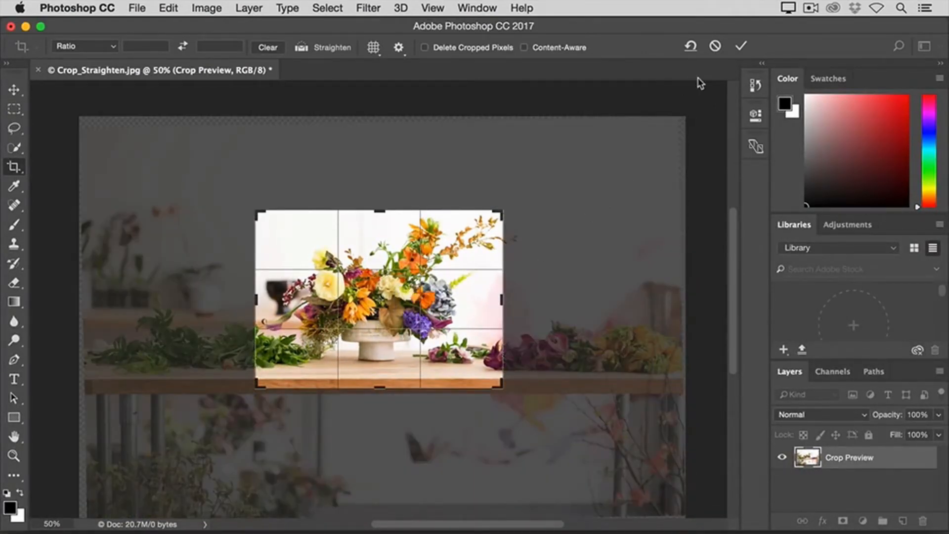
{"action": "left_click", "coordinate": [740, 47]}
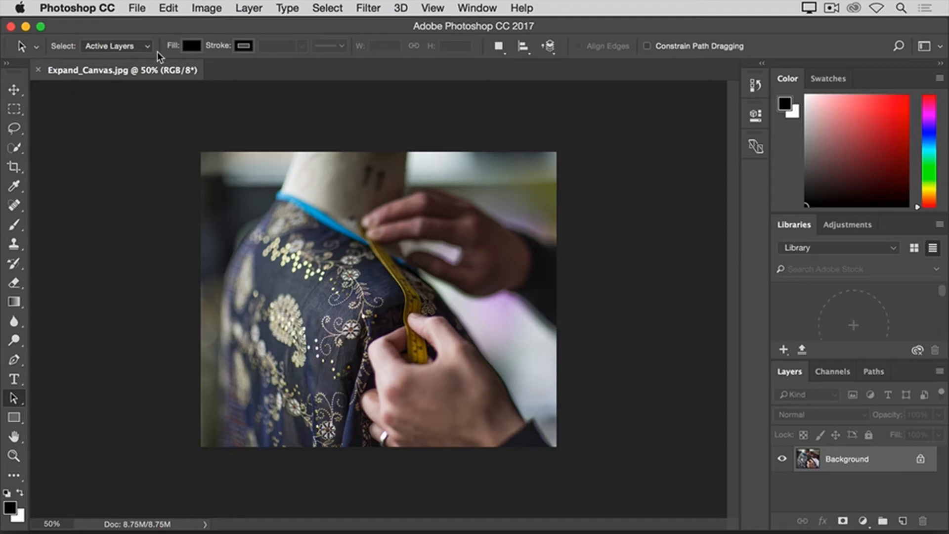
Step: Widen the canvas of Expand_Canvas.jpg by 400 pixels with Relative on and a centered anchor, and undo the change
{"action": "left_click", "coordinate": [196, 13]}
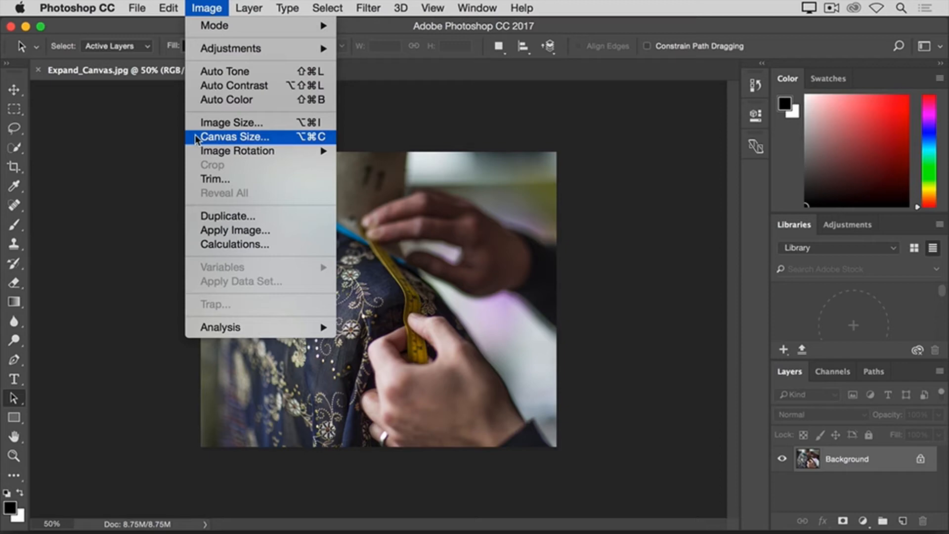
{"action": "left_click", "coordinate": [197, 137]}
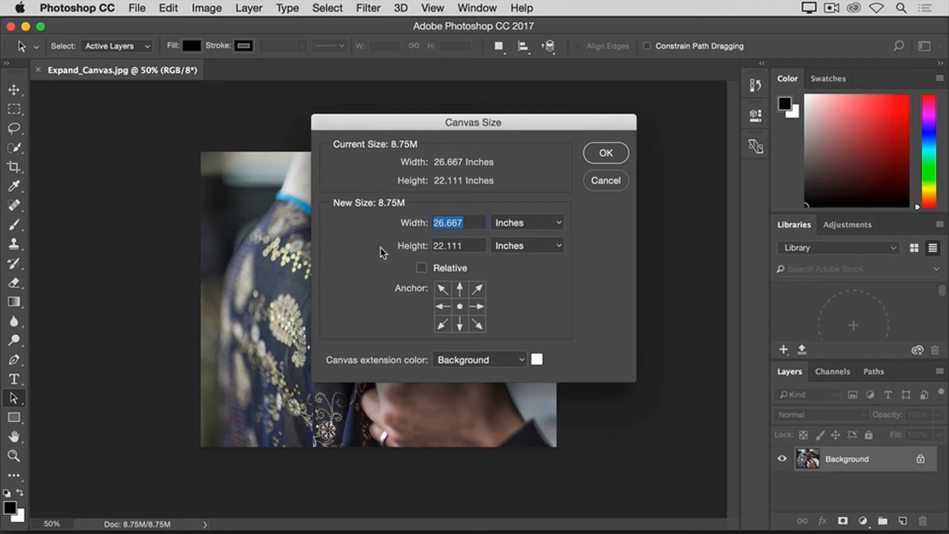
{"action": "left_click", "coordinate": [550, 226]}
{"action": "left_click", "coordinate": [544, 210]}
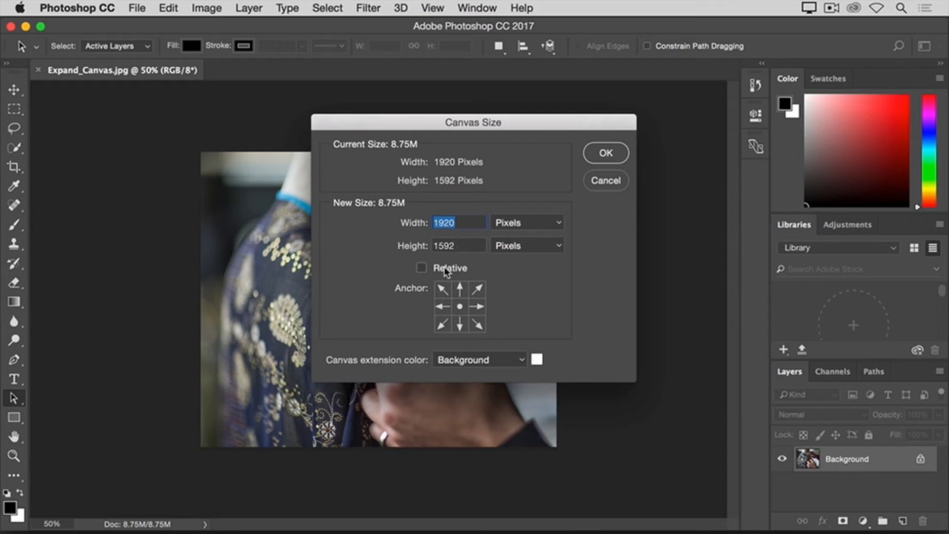
{"action": "left_click", "coordinate": [421, 268]}
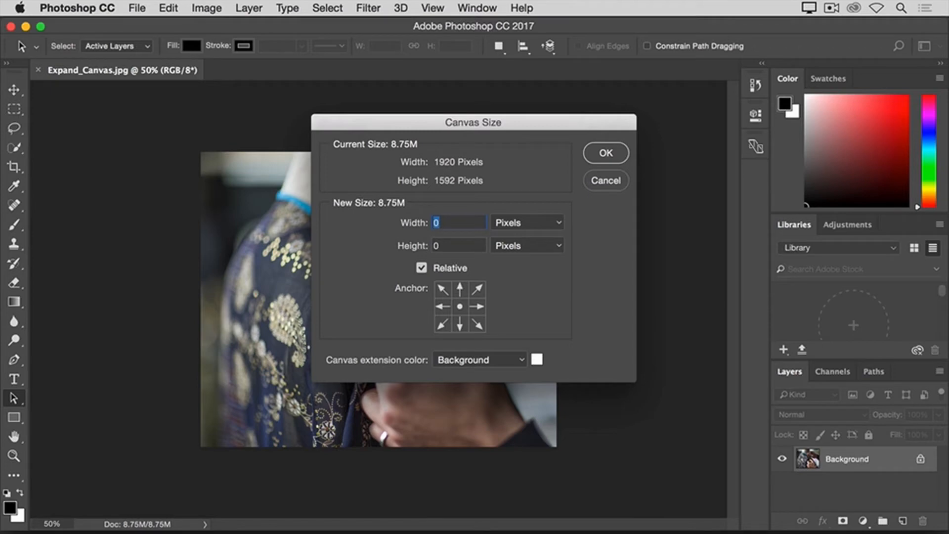
{"action": "type", "text": "400"}
{"action": "left_click", "coordinate": [611, 156]}
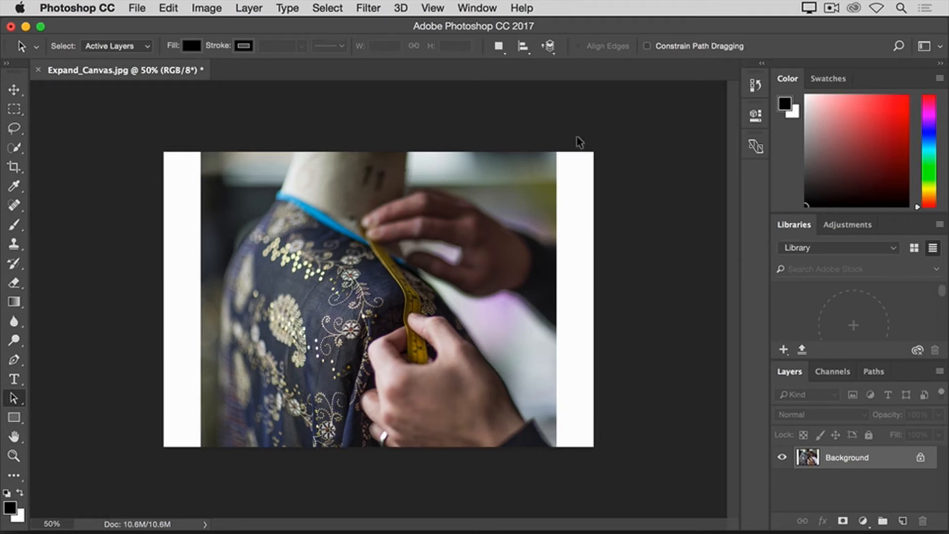
{"action": "key", "text": "super+z"}
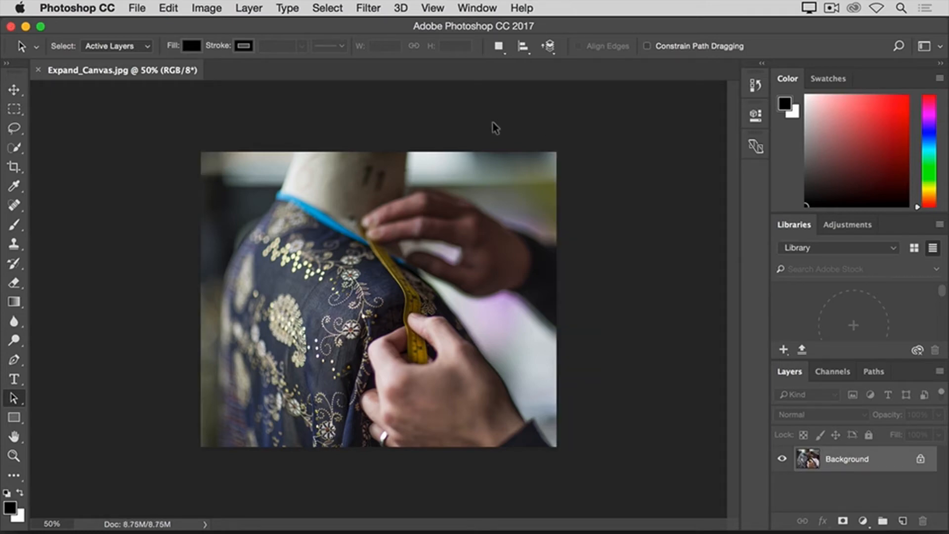
Step: Extend the canvas by 800 pixels on the photo's right side only, using Relative width and a middle-left anchor
{"action": "left_click", "coordinate": [202, 7]}
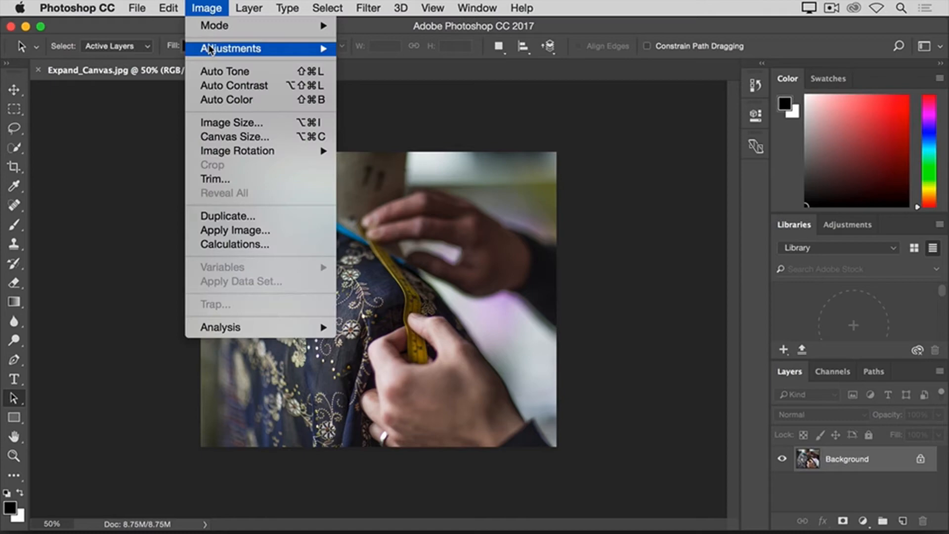
{"action": "left_click", "coordinate": [204, 136]}
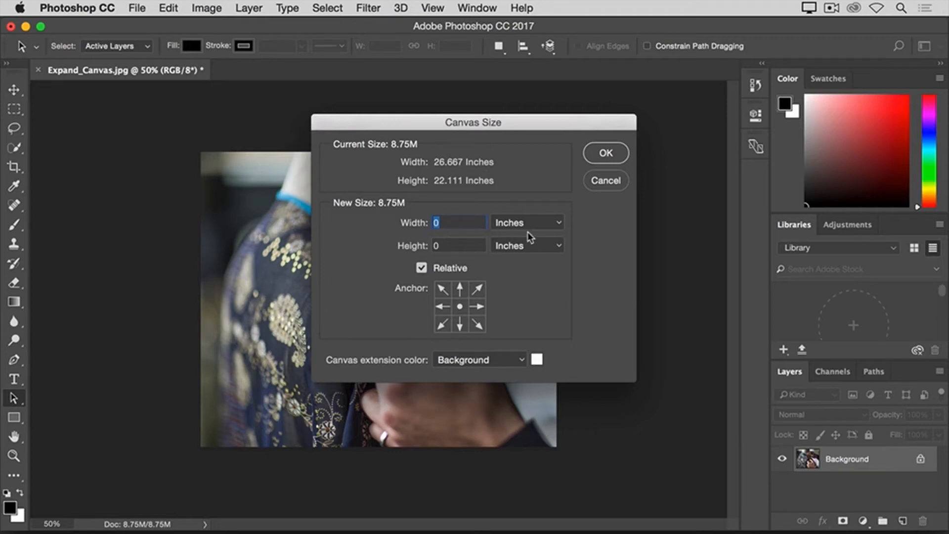
{"action": "left_click", "coordinate": [559, 223]}
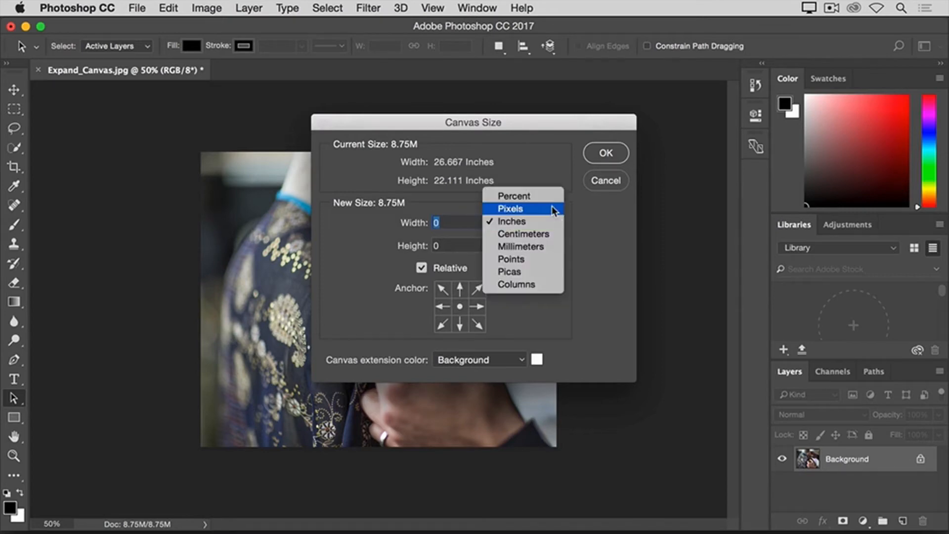
{"action": "key", "text": "Return"}
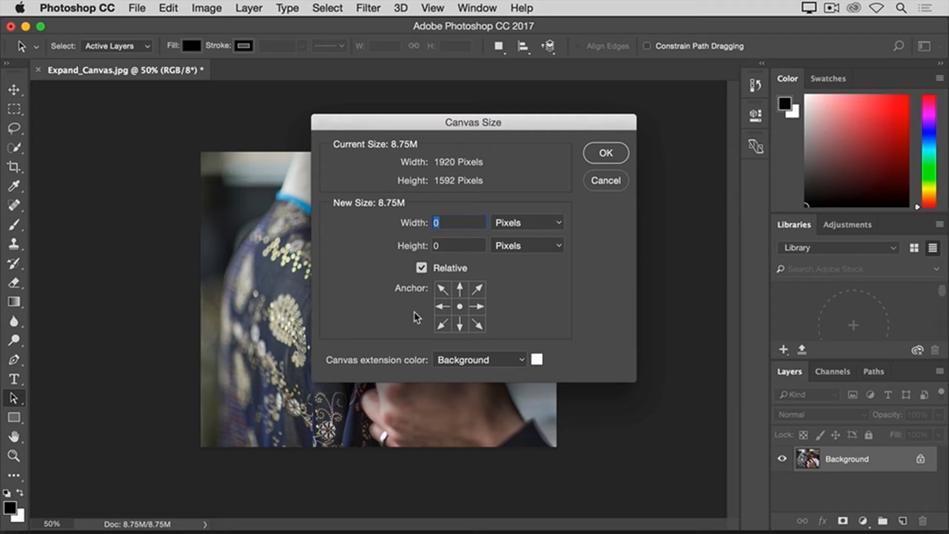
{"action": "left_click", "coordinate": [443, 309]}
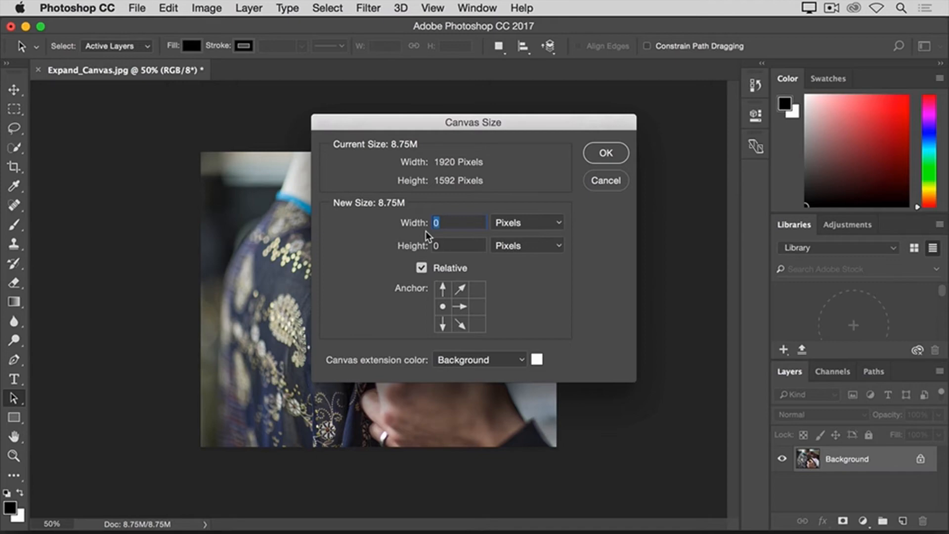
{"action": "type", "text": "800"}
{"action": "left_click", "coordinate": [590, 154]}
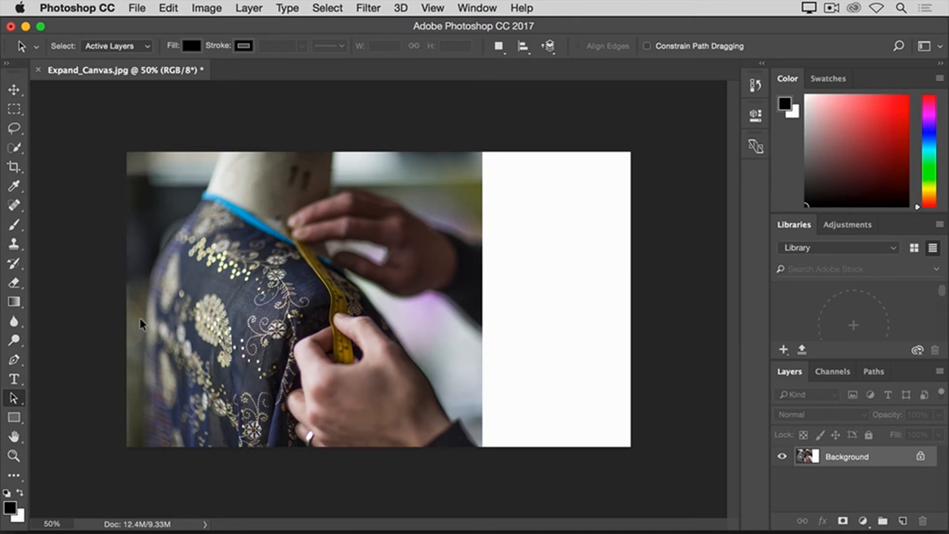
Step: Check the canvas extension color option in the Canvas Size settings, leaving the canvas unmodified
{"action": "left_click", "coordinate": [210, 9]}
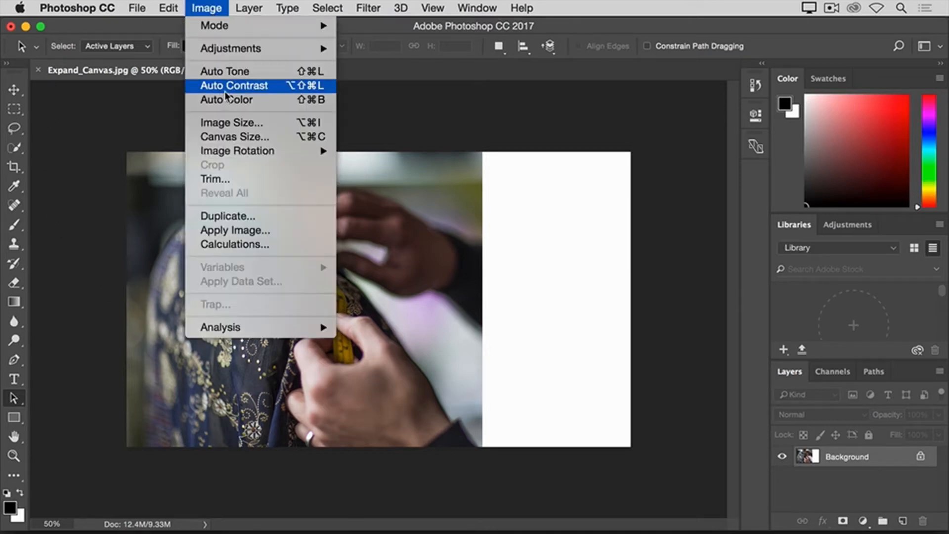
{"action": "left_click", "coordinate": [238, 138]}
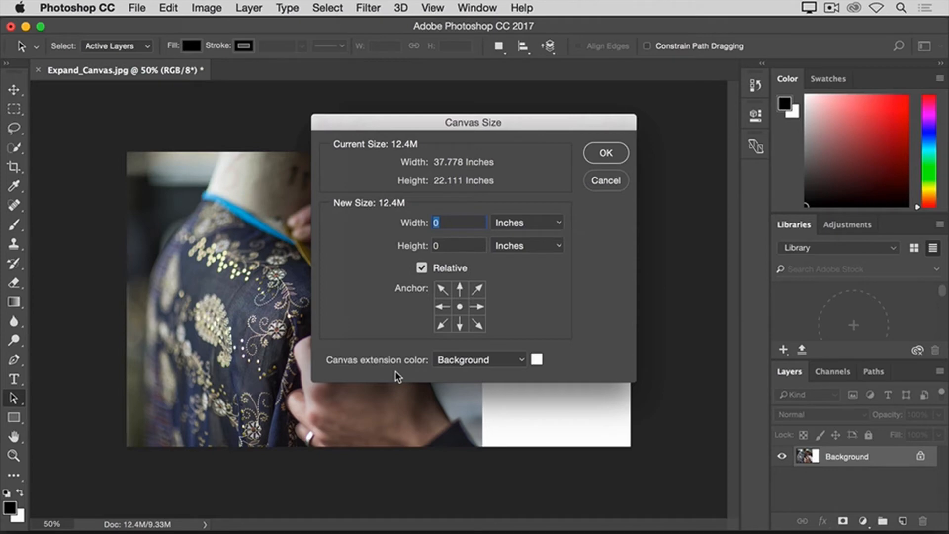
{"action": "left_click", "coordinate": [605, 181]}
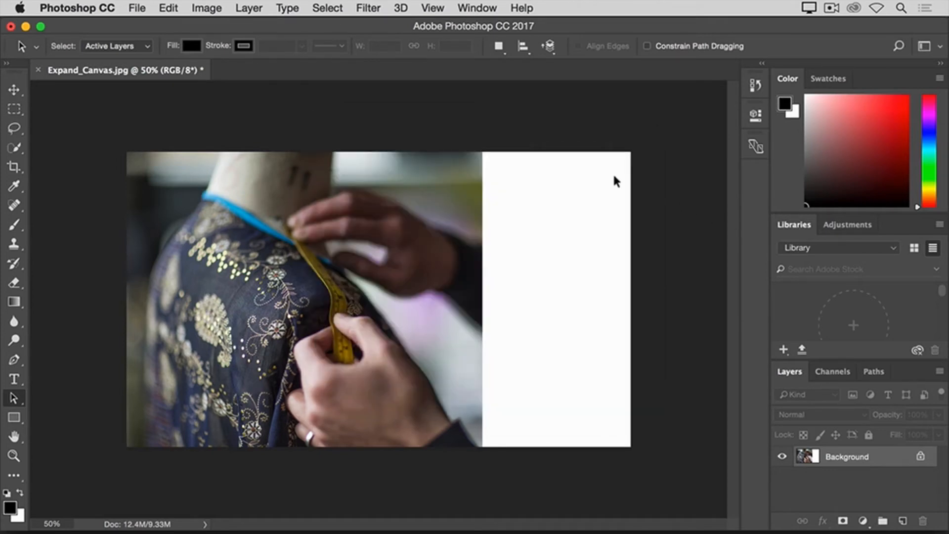
{"action": "left_click", "coordinate": [143, 7]}
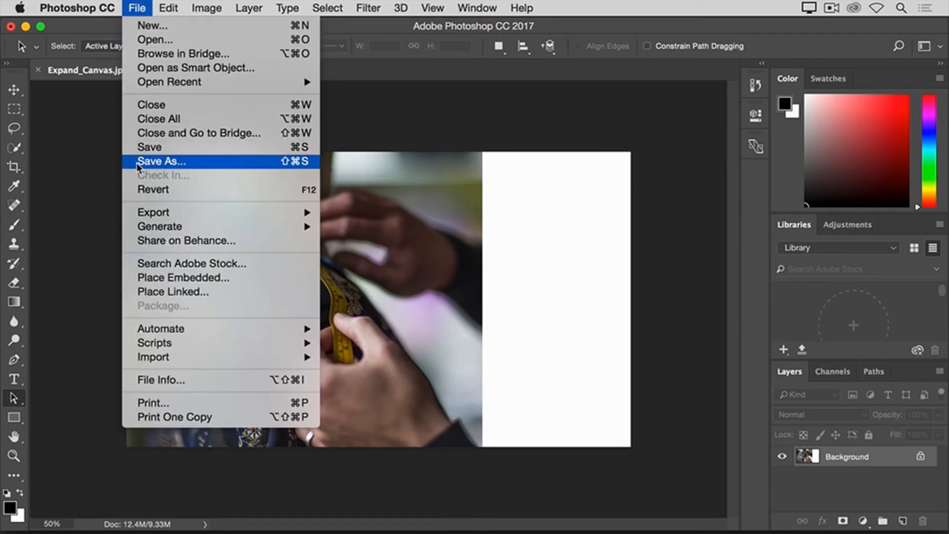
{"action": "left_click", "coordinate": [89, 148]}
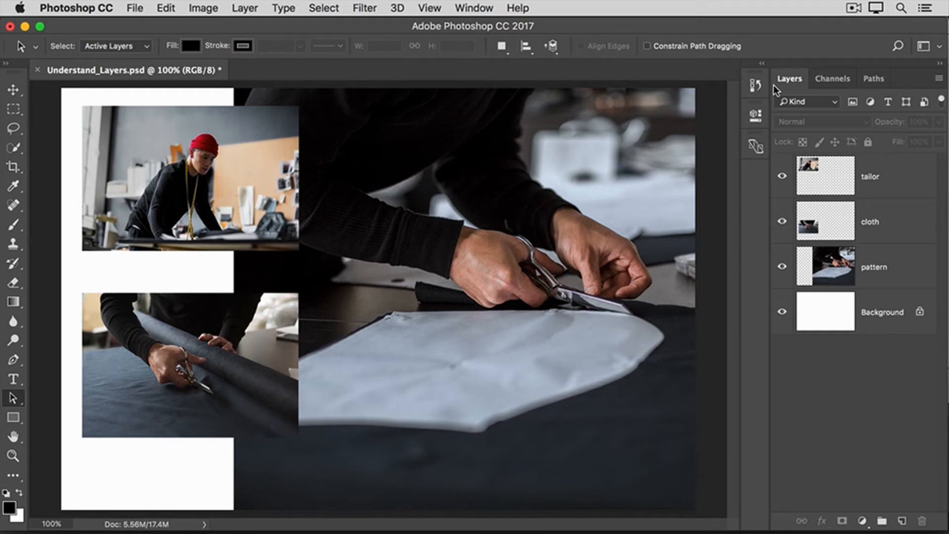
{"action": "left_click", "coordinate": [476, 9]}
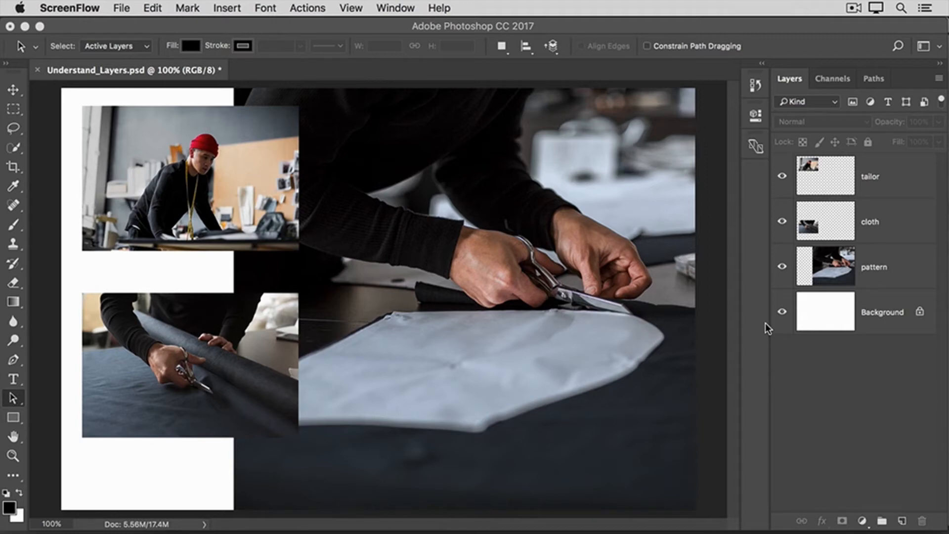
Step: Hide the tailor, cloth and pattern layers one after another, and show all three again
{"action": "left_click", "coordinate": [782, 176]}
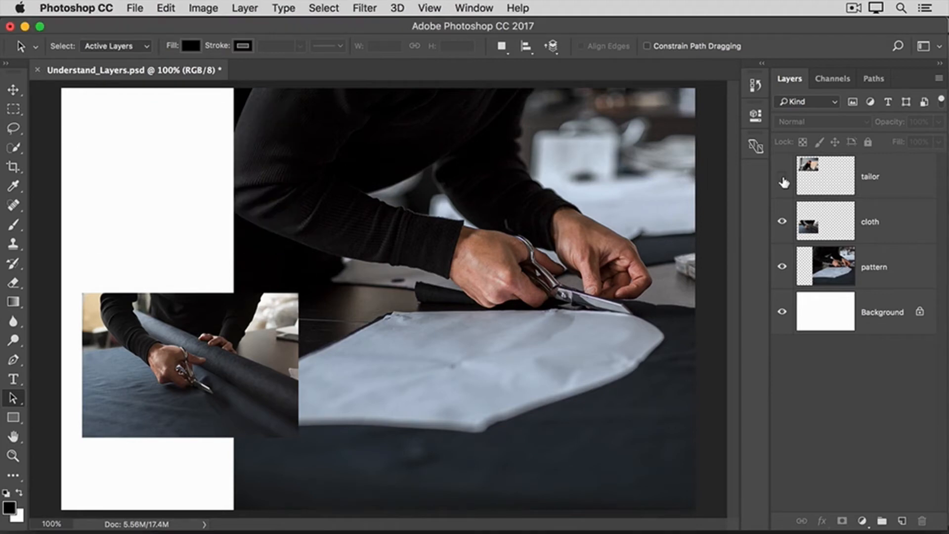
{"action": "left_click", "coordinate": [783, 223]}
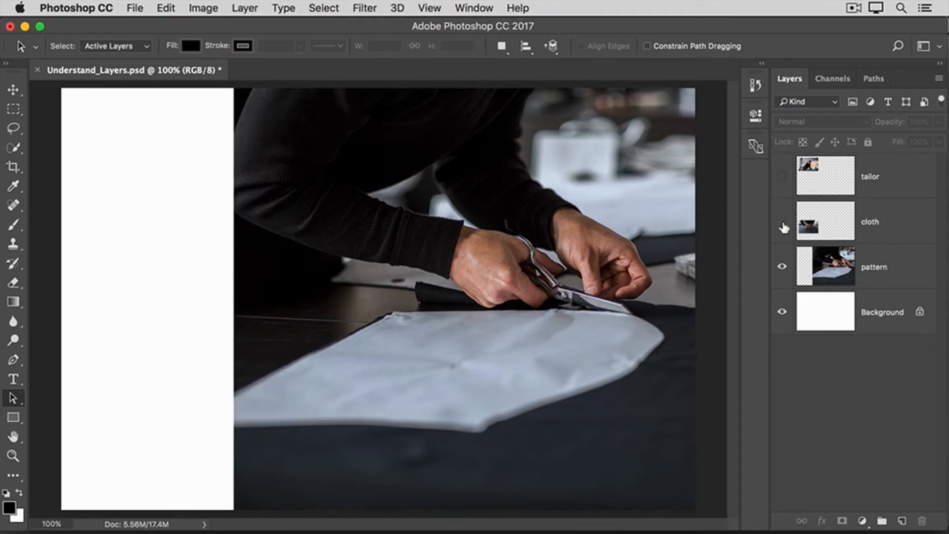
{"action": "left_click", "coordinate": [782, 270]}
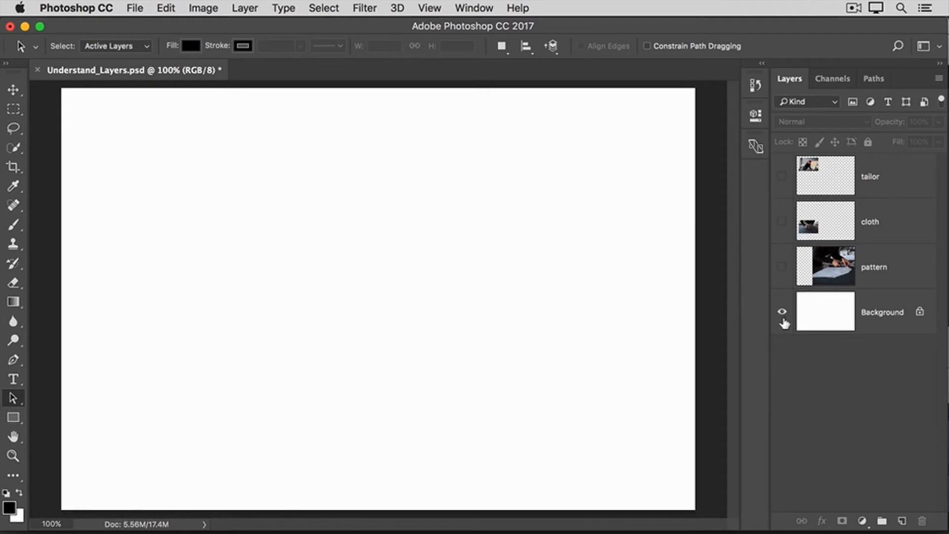
{"action": "left_click", "coordinate": [781, 270]}
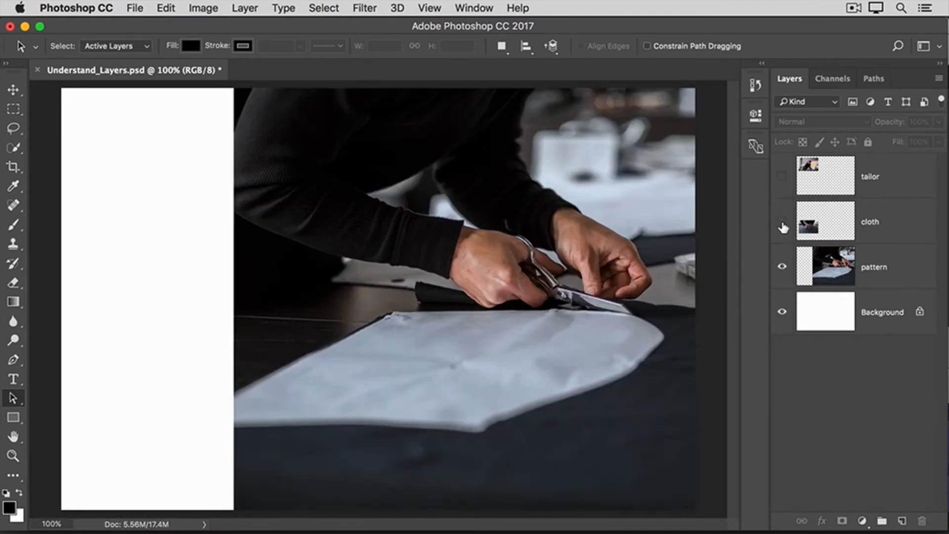
{"action": "left_click", "coordinate": [783, 223]}
{"action": "left_click", "coordinate": [782, 177]}
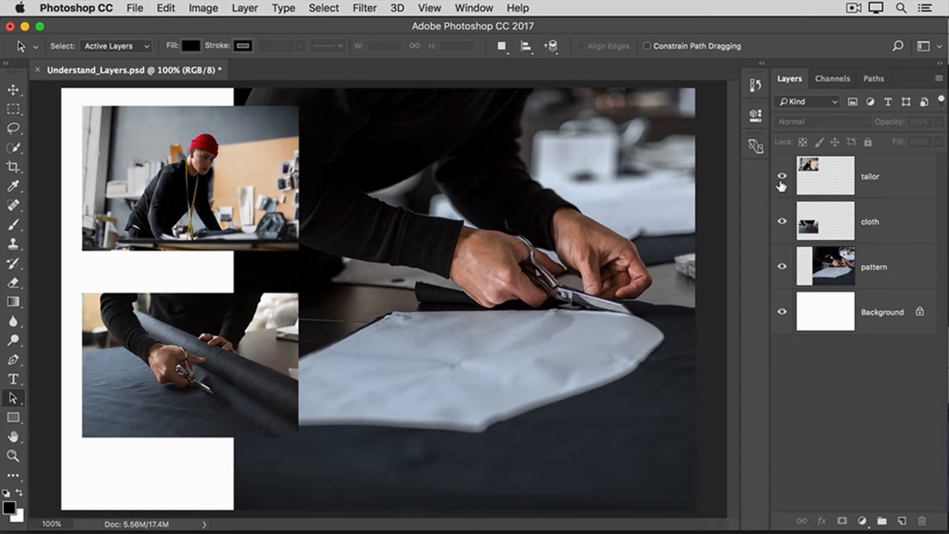
Step: Isolate the tailor layer so every other layer is hidden, and restore the visibility of all layers
{"action": "left_click", "coordinate": [781, 179], "text": "alt"}
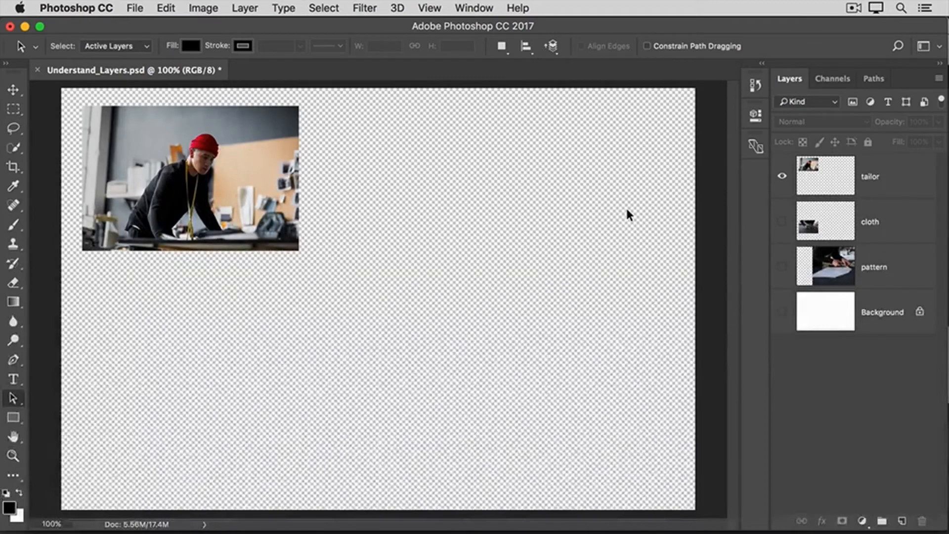
{"action": "left_click", "coordinate": [782, 178], "text": "alt"}
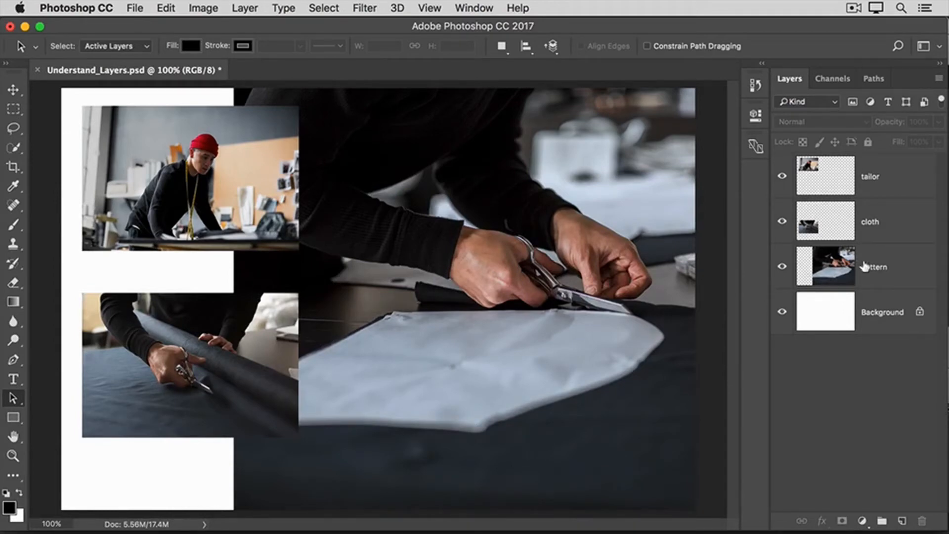
Step: Move the cloth layer's photo down about 0.75 in with the Move tool, keeping it aligned with the tailor photo above
{"action": "left_click", "coordinate": [896, 228]}
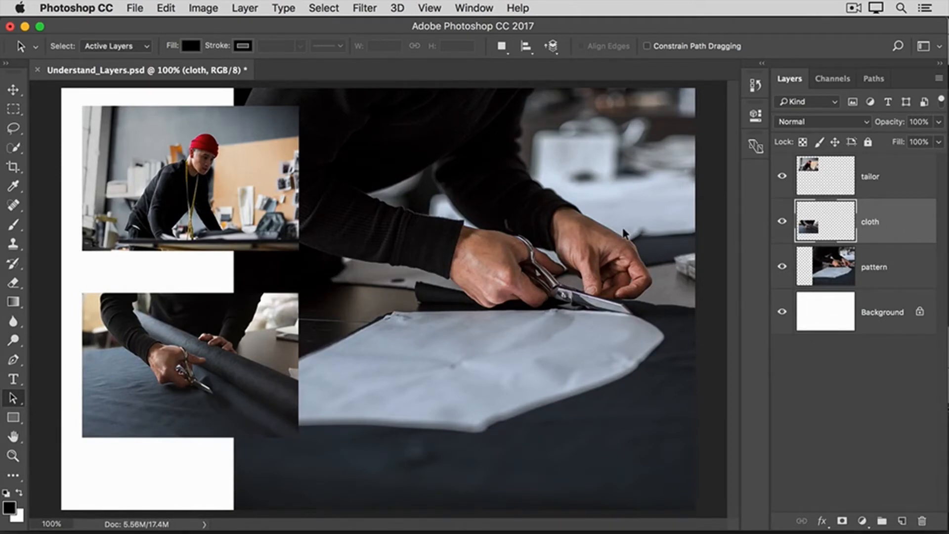
{"action": "left_click", "coordinate": [13, 89]}
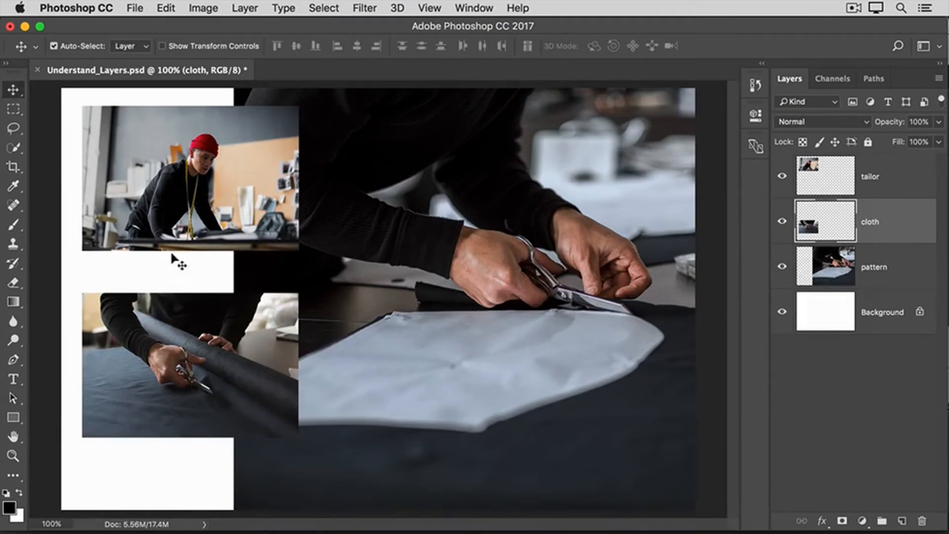
{"action": "left_click_drag", "start_coordinate": [226, 343], "coordinate": [230, 355]}
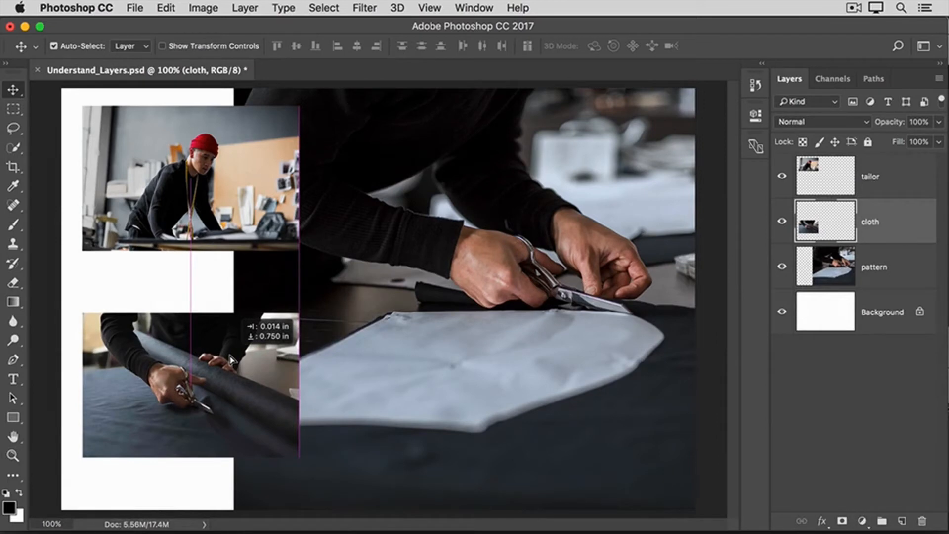
{"action": "left_click_drag", "start_coordinate": [229, 355], "coordinate": [229, 355]}
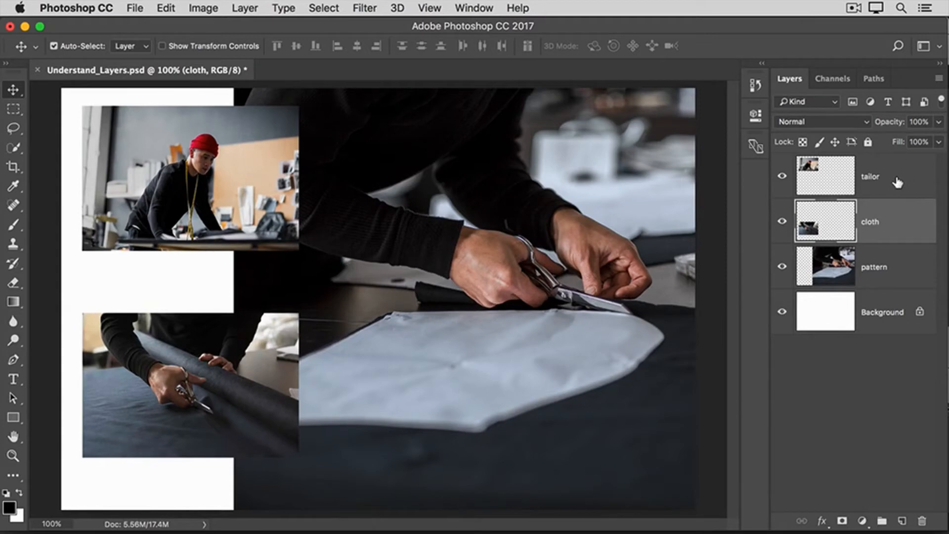
Step: Select the tailor layer together with the cloth layer and move both photos slightly down
{"action": "key", "text": "super"}
{"action": "left_click", "coordinate": [897, 183], "text": "super"}
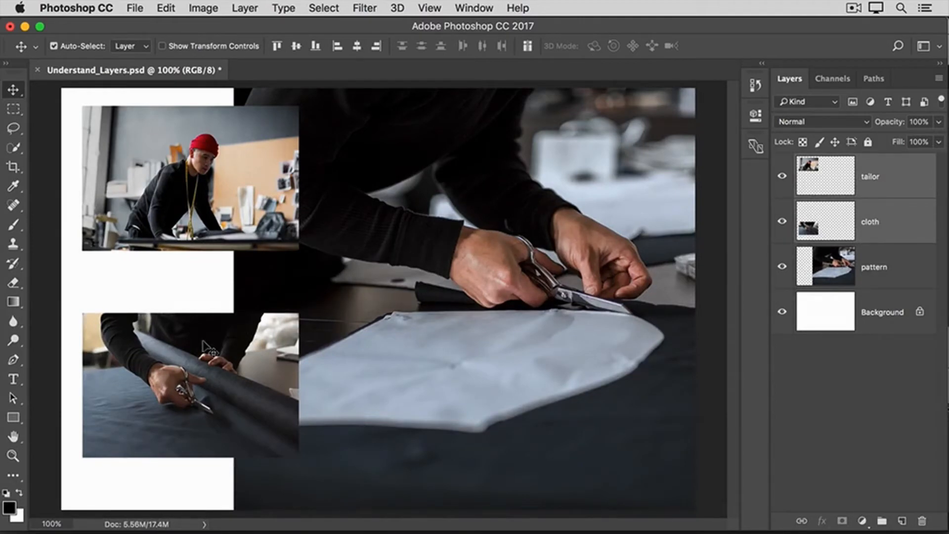
{"action": "left_click_drag", "start_coordinate": [203, 341], "coordinate": [203, 353]}
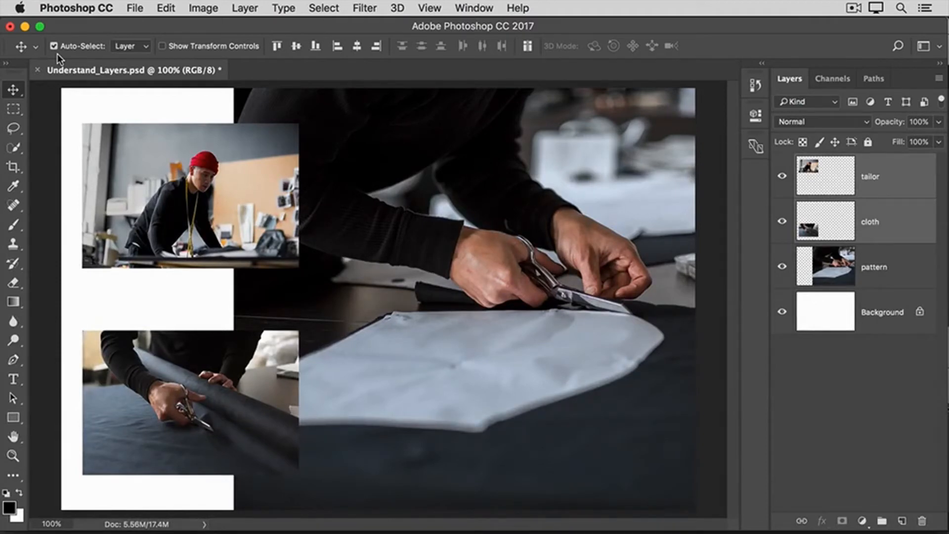
Step: Pick the pattern layer directly from its photo on the canvas using Auto-Select, and turn Auto-Select off
{"action": "left_click", "coordinate": [508, 191]}
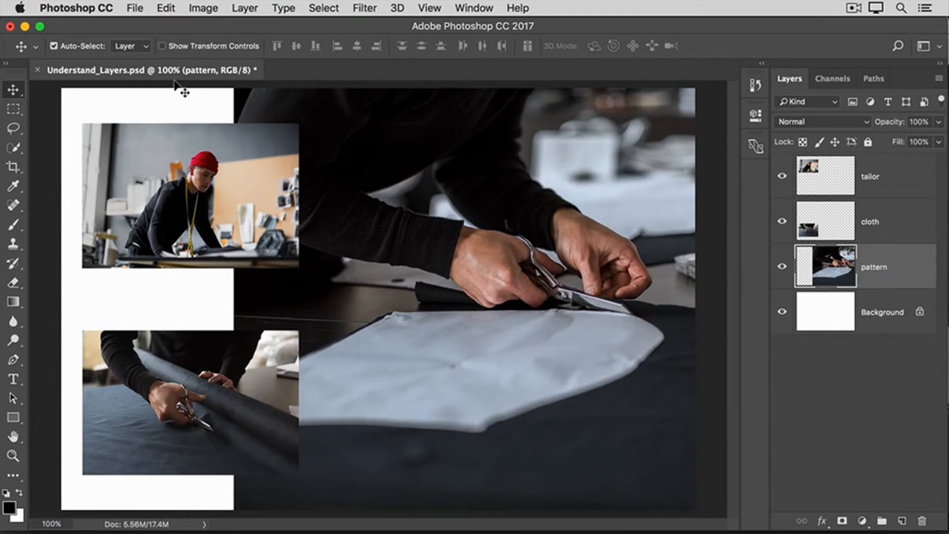
{"action": "left_click", "coordinate": [54, 47]}
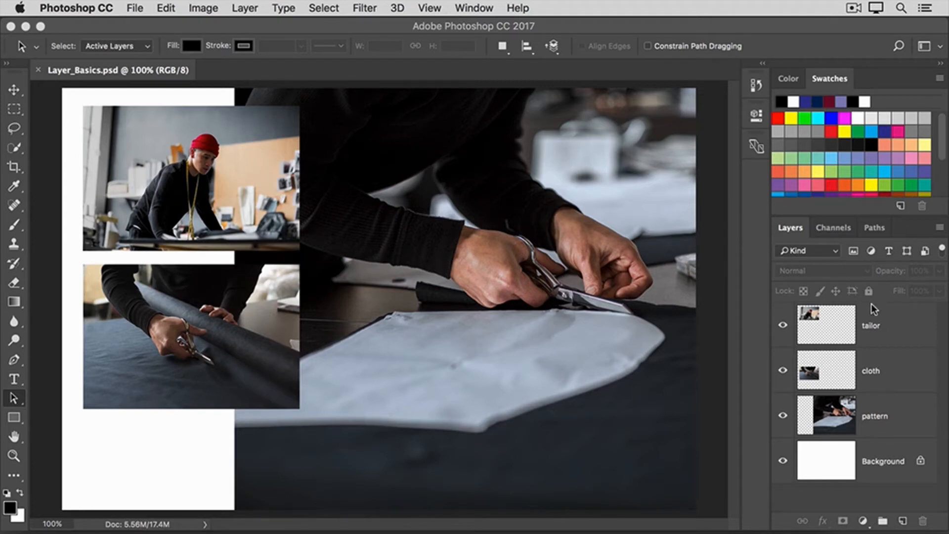
Step: Reorder the layers in Layer_Basics.psd so the tailor layer sits between the pattern layer and the Background
{"action": "left_click", "coordinate": [903, 334]}
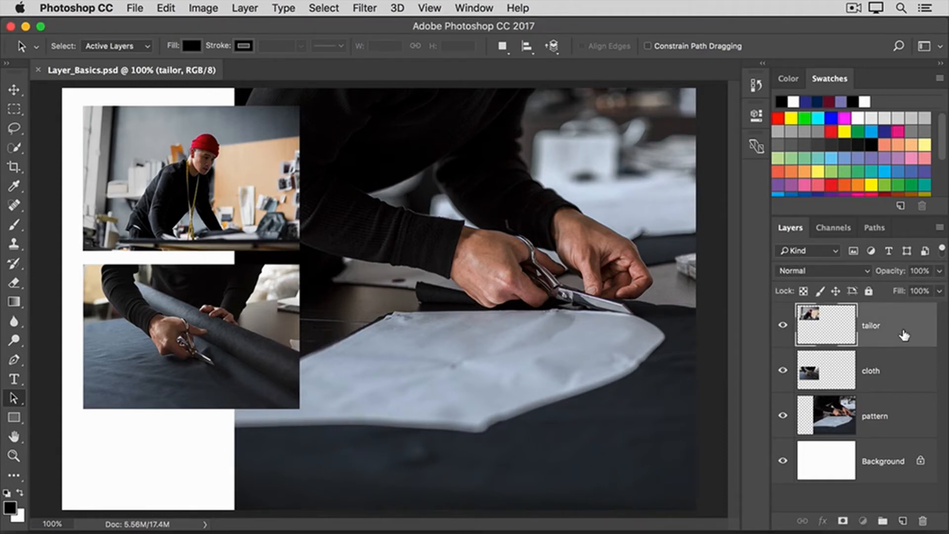
{"action": "left_click_drag", "start_coordinate": [903, 334], "coordinate": [905, 432]}
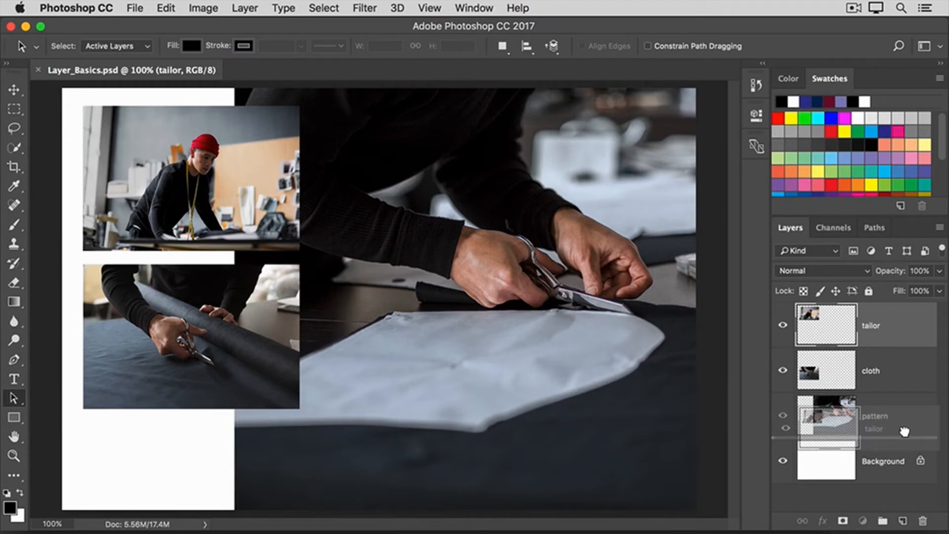
{"action": "left_click_drag", "start_coordinate": [904, 432], "coordinate": [905, 433]}
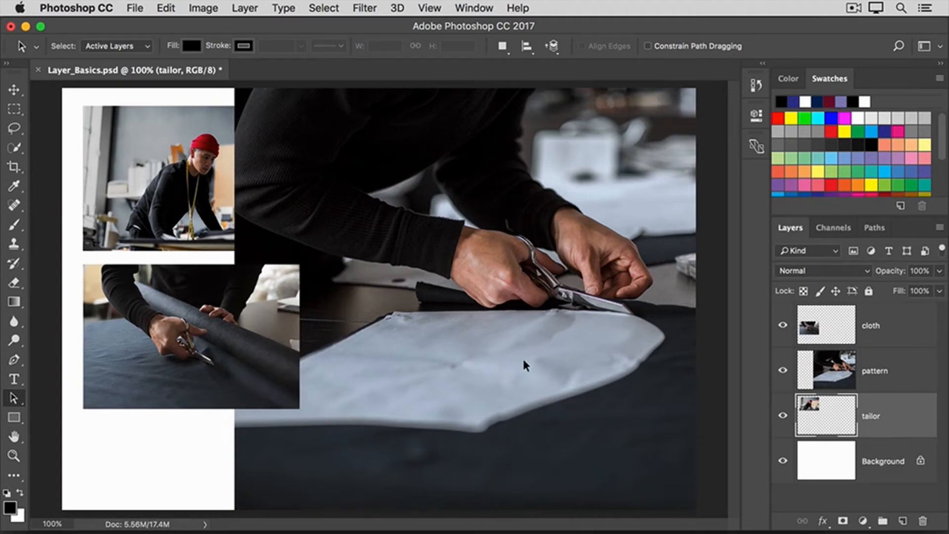
Step: Add a new empty layer directly above the pattern layer and name it paint
{"action": "left_click", "coordinate": [913, 376]}
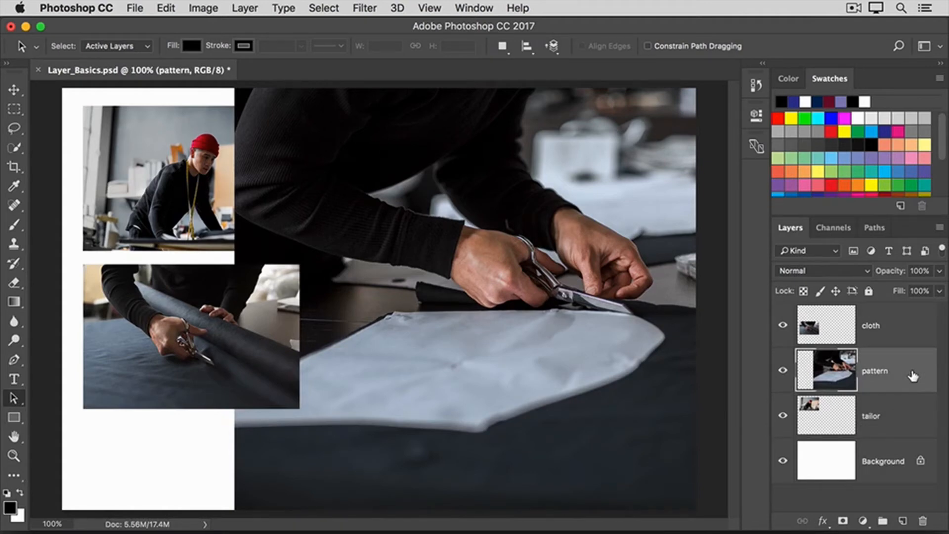
{"action": "left_click", "coordinate": [901, 522]}
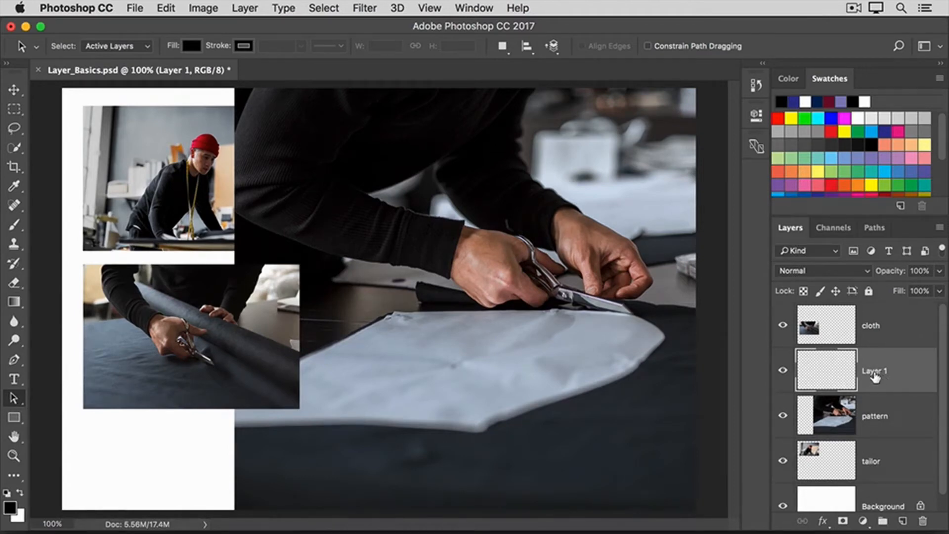
{"action": "double_click", "coordinate": [876, 378]}
{"action": "type", "text": "paint"}
{"action": "key", "text": "Return"}
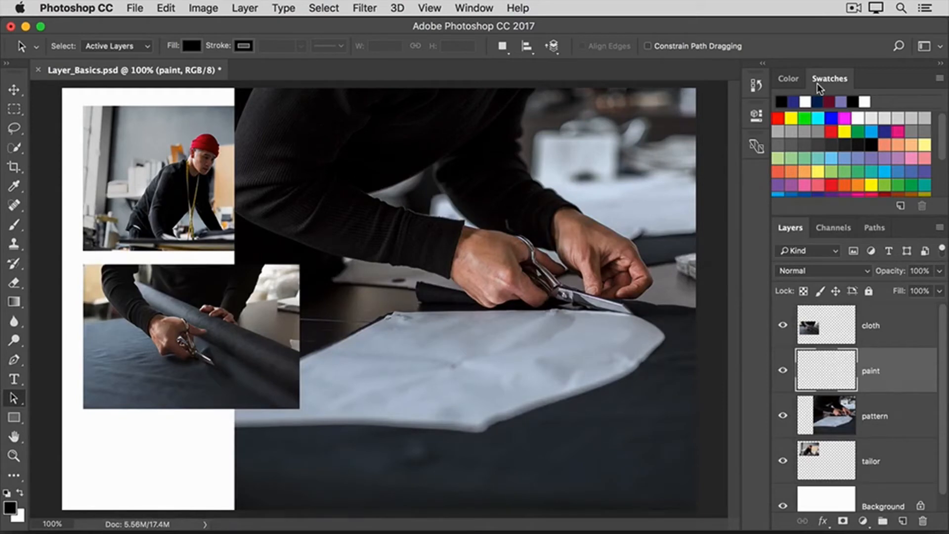
Step: Paint a dark blue blob on the white pattern paper with a soft 114 px Brush, on the paint layer
{"action": "left_click", "coordinate": [793, 101]}
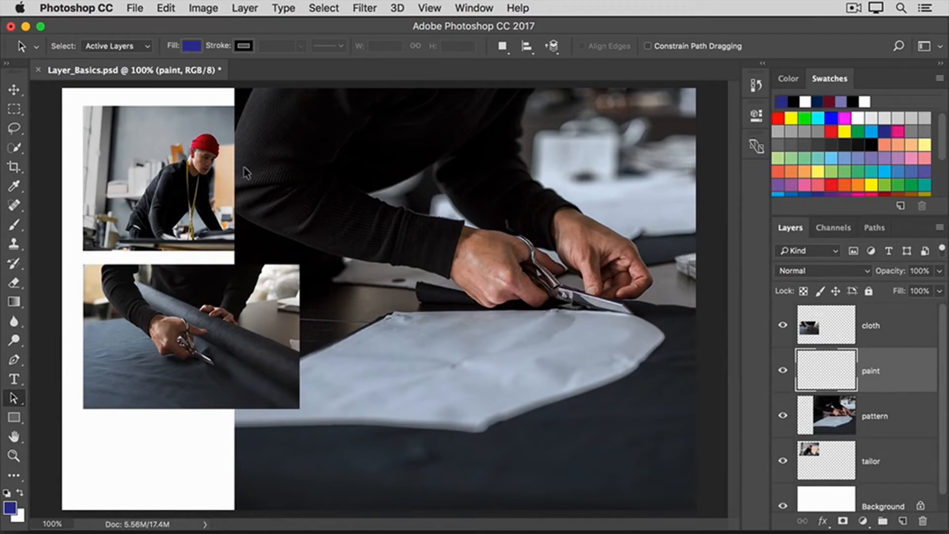
{"action": "left_click", "coordinate": [13, 228]}
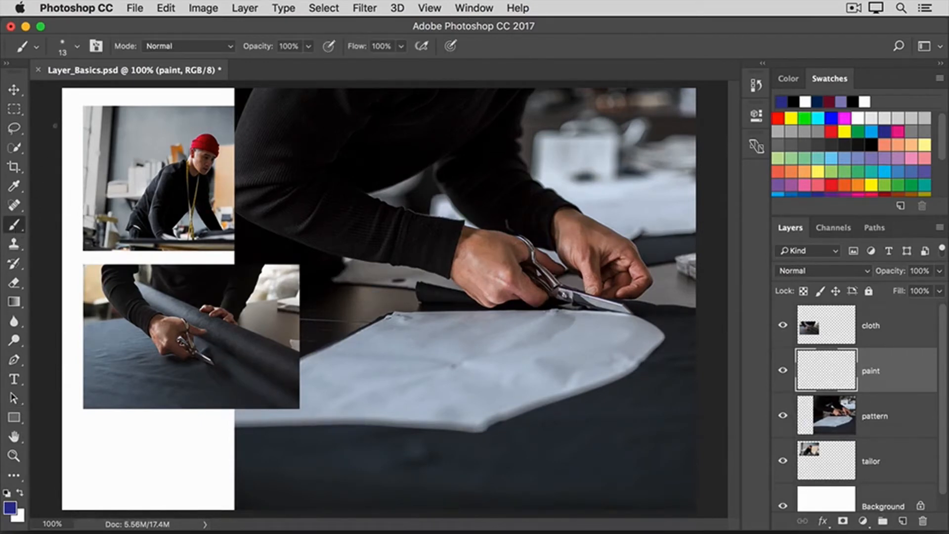
{"action": "left_click", "coordinate": [78, 48]}
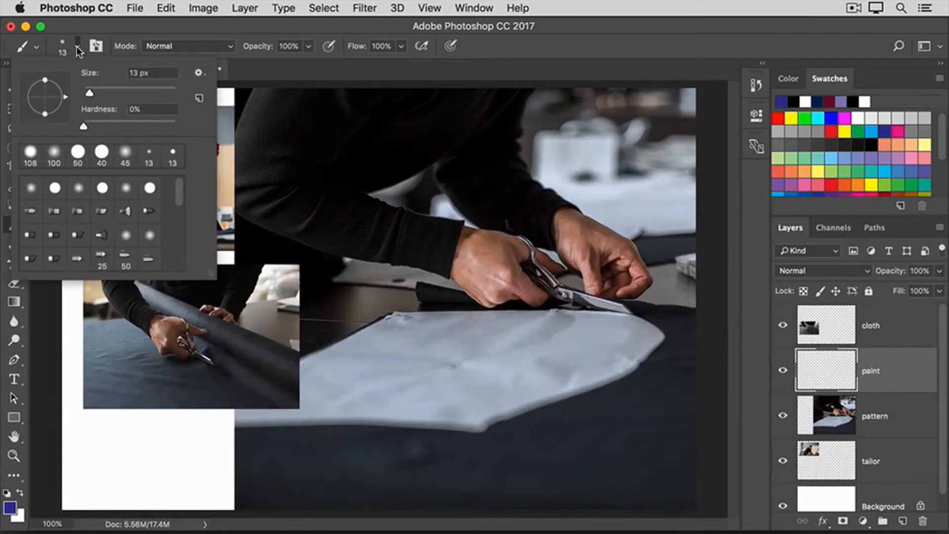
{"action": "left_click_drag", "start_coordinate": [88, 94], "coordinate": [134, 94]}
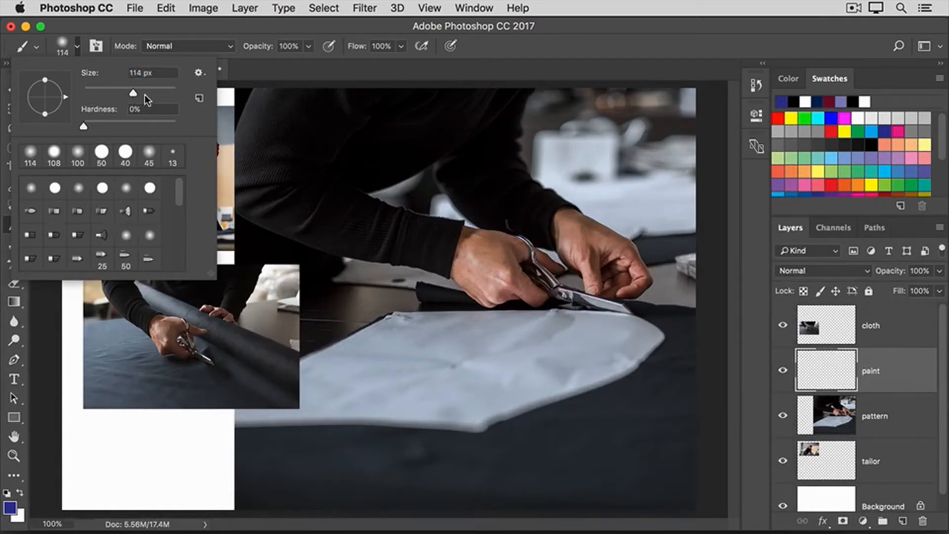
{"action": "mouse_move", "coordinate": [544, 349]}
{"action": "left_mouse_down"}
{"action": "mouse_move", "coordinate": [444, 347]}
{"action": "mouse_move", "coordinate": [567, 353]}
{"action": "mouse_move", "coordinate": [399, 366]}
{"action": "mouse_move", "coordinate": [454, 370]}
{"action": "mouse_move", "coordinate": [409, 381]}
{"action": "mouse_move", "coordinate": [375, 374]}
{"action": "mouse_move", "coordinate": [427, 343]}
{"action": "mouse_move", "coordinate": [481, 384]}
{"action": "mouse_move", "coordinate": [467, 387]}
{"action": "mouse_move", "coordinate": [500, 381]}
{"action": "left_mouse_up"}
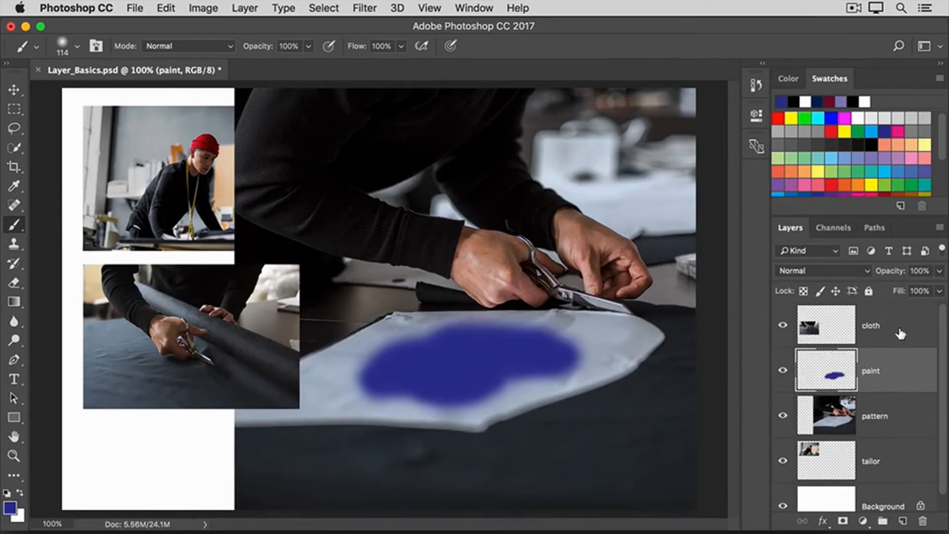
Step: Reduce the paint layer's opacity to 58%
{"action": "left_click", "coordinate": [939, 271]}
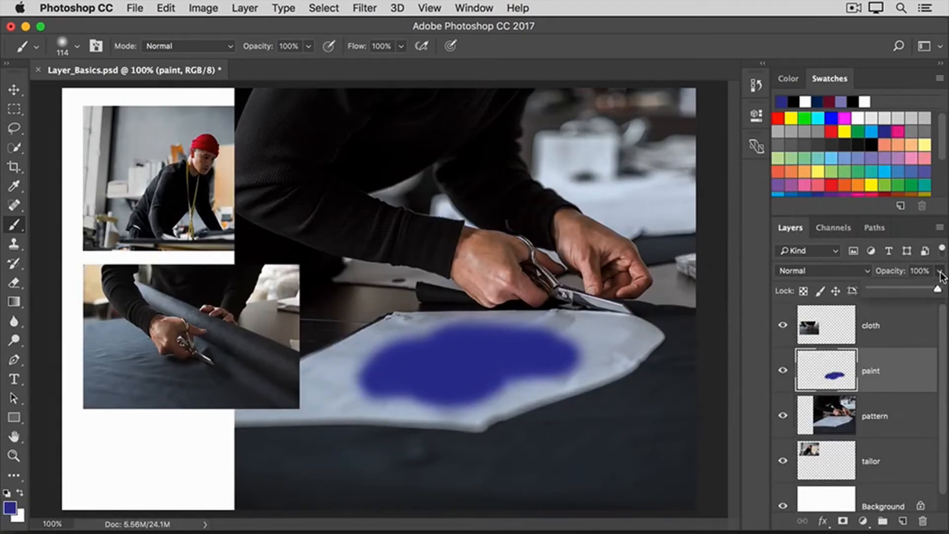
{"action": "left_click_drag", "start_coordinate": [938, 292], "coordinate": [910, 293]}
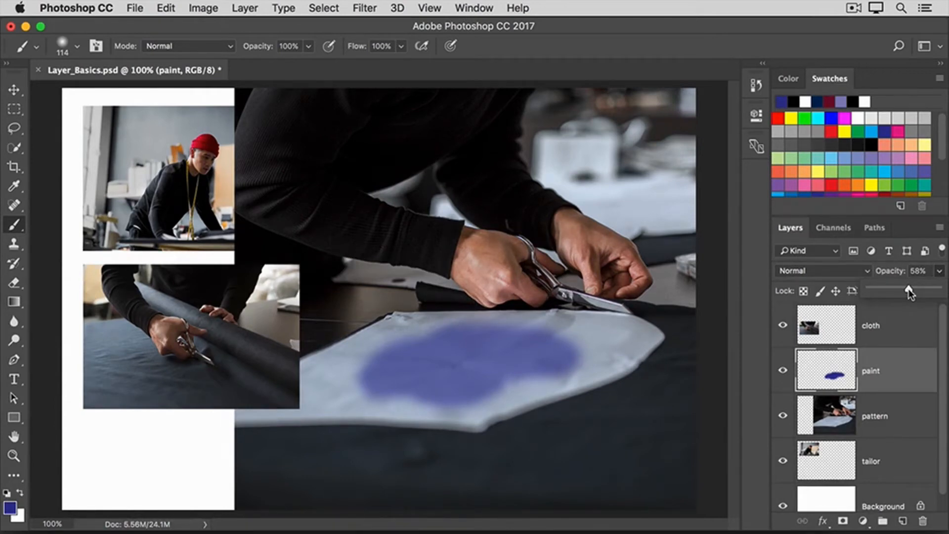
{"action": "left_click", "coordinate": [756, 283]}
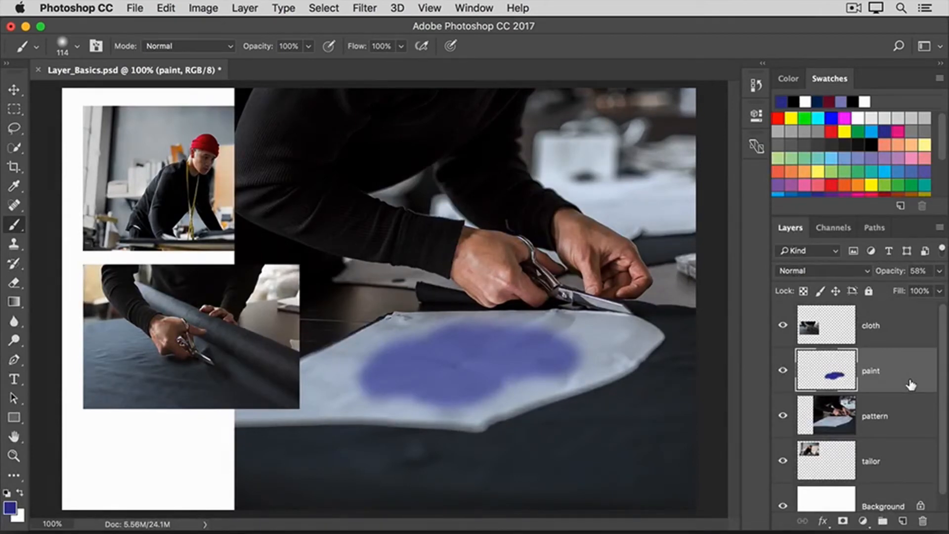
Step: Delete the paint layer, and check the list of additional layer commands without applying any
{"action": "key", "text": "Delete"}
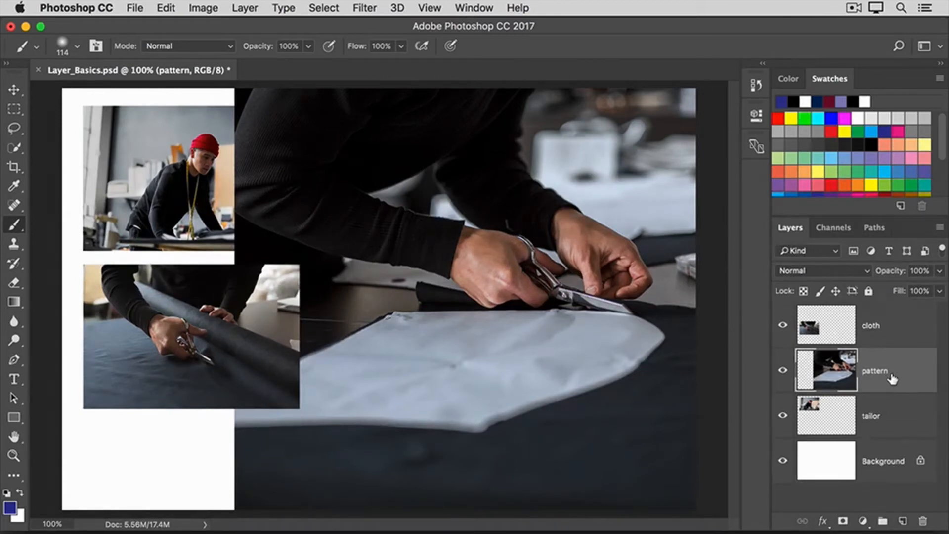
{"action": "left_click", "coordinate": [939, 230]}
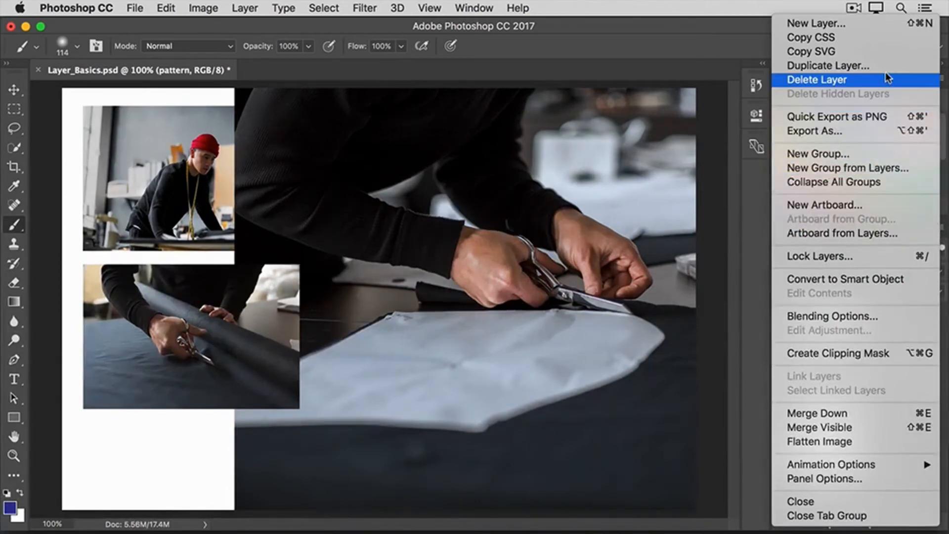
{"action": "left_click", "coordinate": [725, 48]}
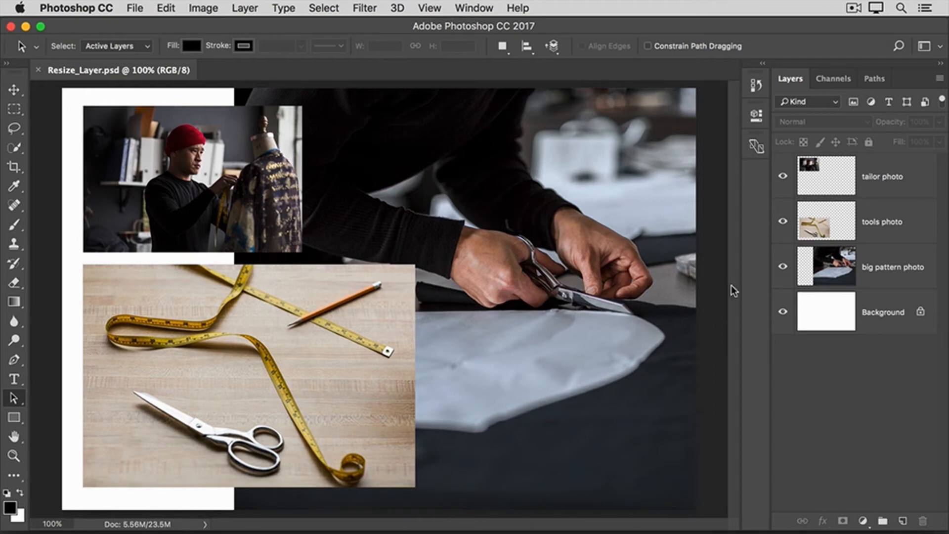
Step: Scale the tools photo layer down to about 65.5% with Free Transform, matching the width of the tailor photo above it
{"action": "left_click", "coordinate": [905, 231]}
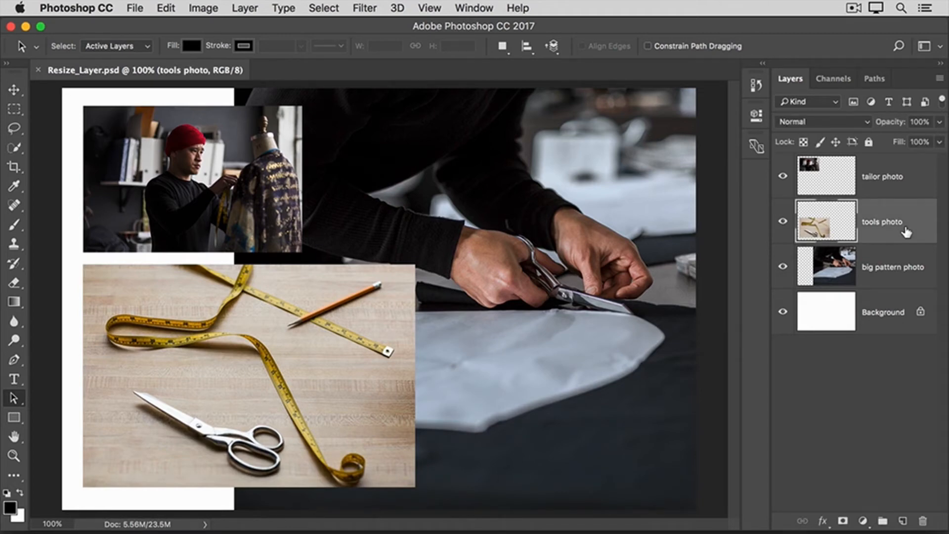
{"action": "left_click", "coordinate": [167, 8]}
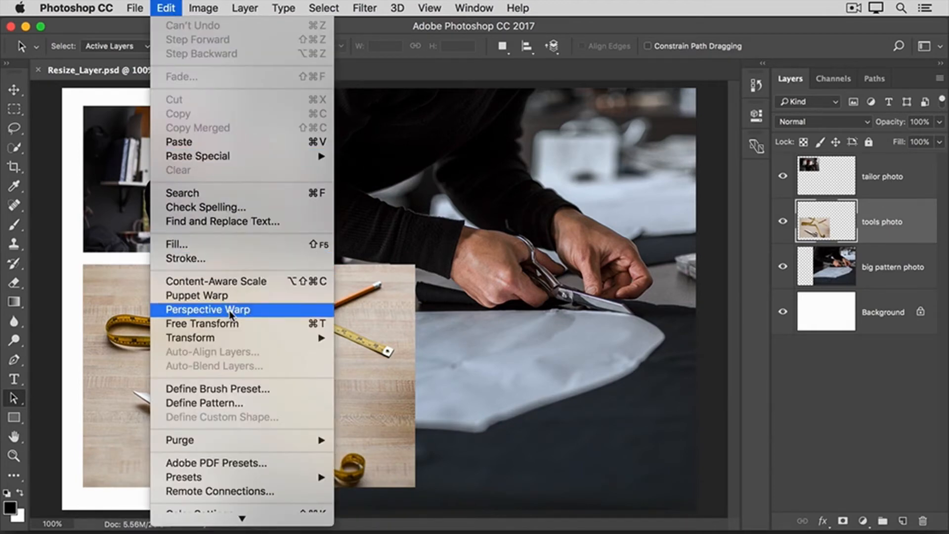
{"action": "left_click", "coordinate": [248, 323]}
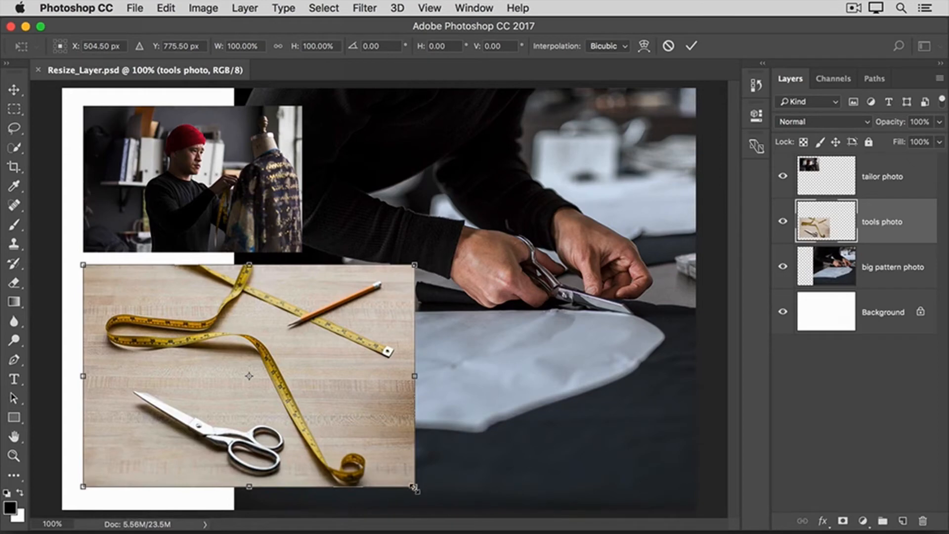
{"action": "left_click_drag", "start_coordinate": [415, 488], "coordinate": [305, 403]}
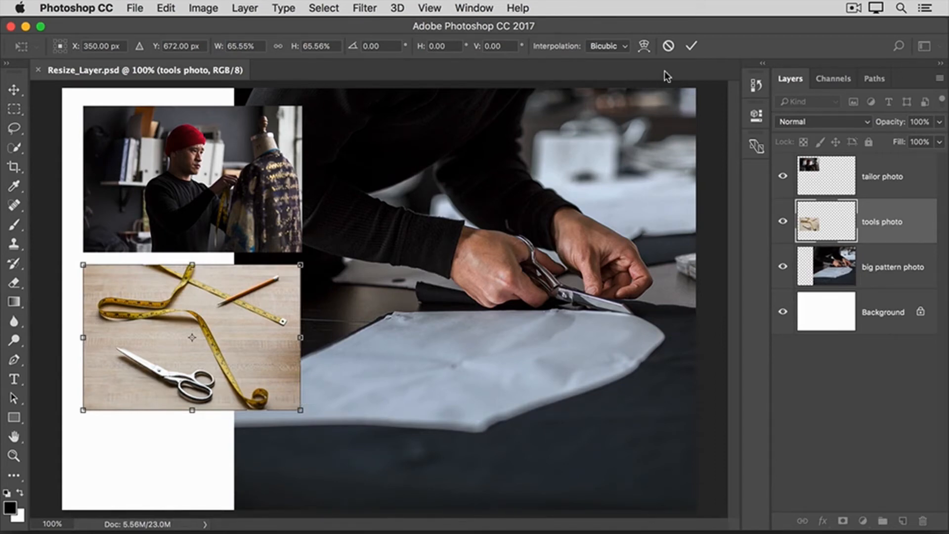
{"action": "left_click", "coordinate": [691, 53]}
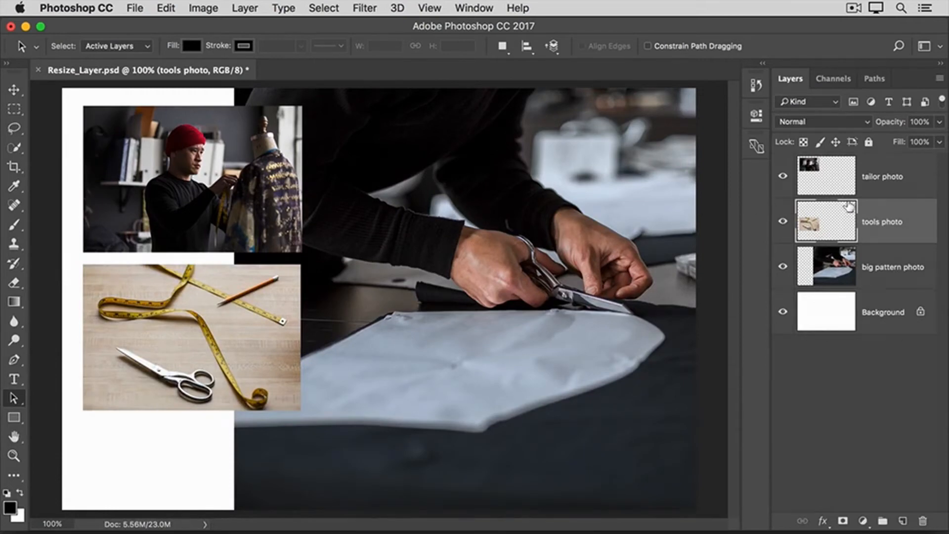
Step: Select the tailor photo and tools photo layers together and scale both proportionally to about 63.5% with Free Transform
{"action": "left_click", "coordinate": [921, 191], "text": "shift"}
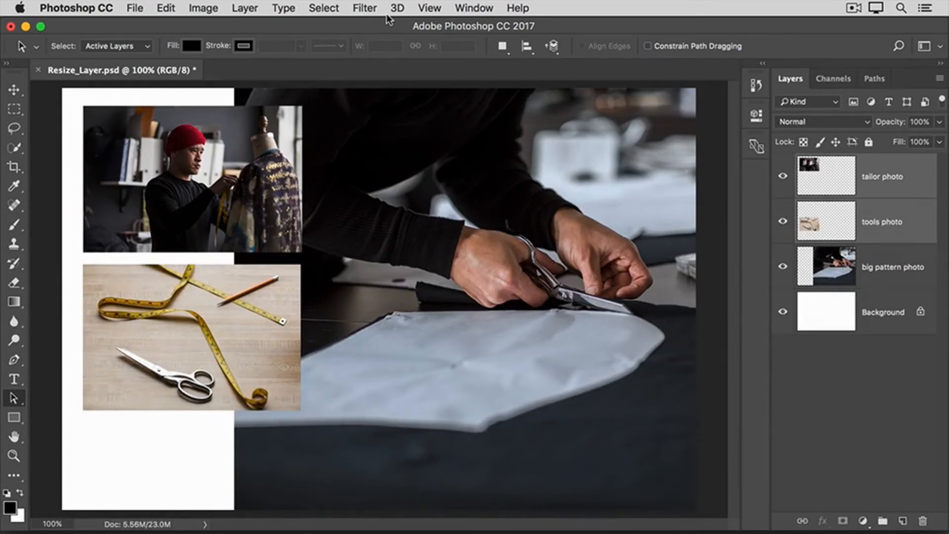
{"action": "left_click", "coordinate": [166, 9]}
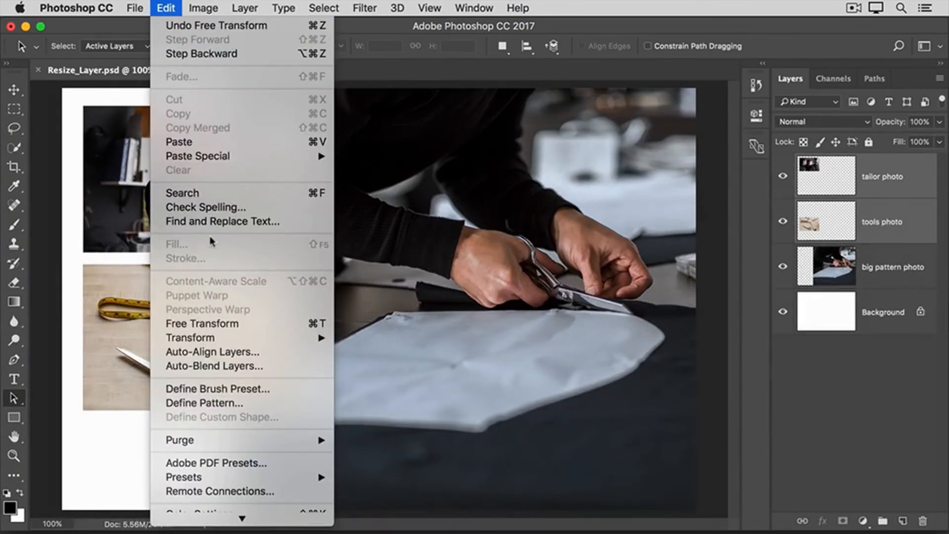
{"action": "left_click", "coordinate": [245, 324]}
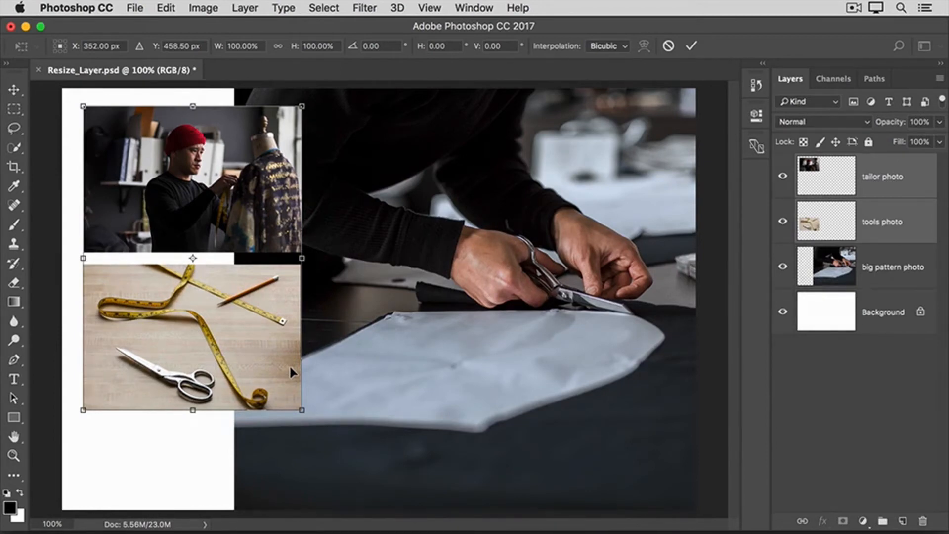
{"action": "left_click_drag", "start_coordinate": [301, 410], "coordinate": [220, 300]}
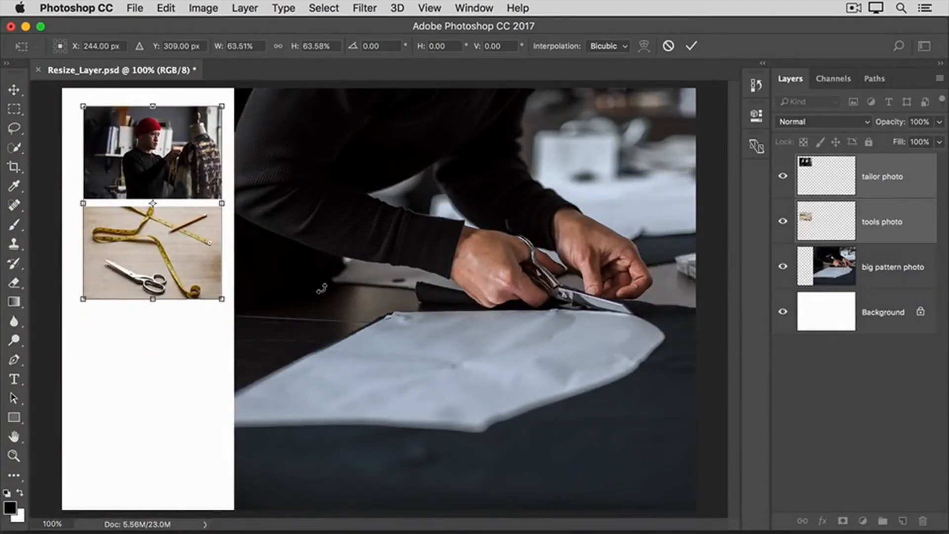
{"action": "left_click", "coordinate": [691, 49]}
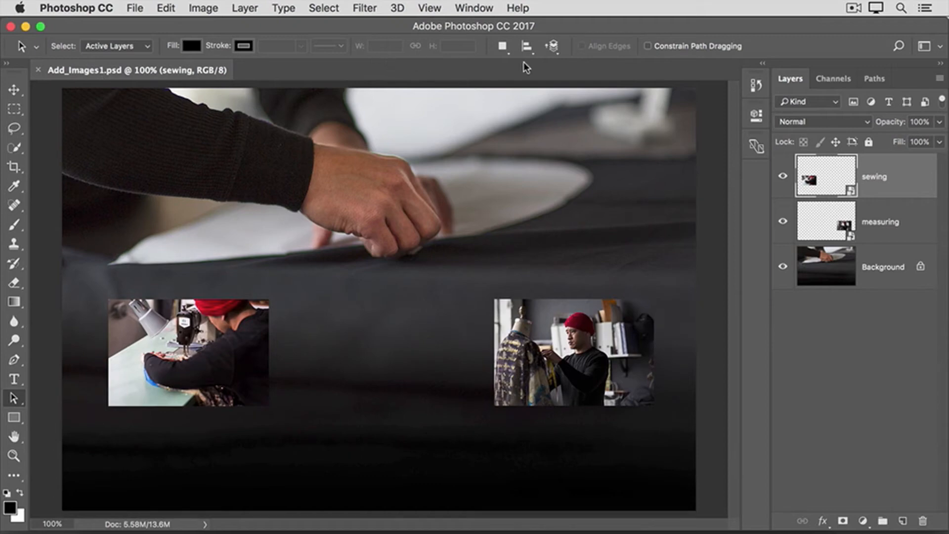
Step: Place Add_Images2.jpg as an embedded image directly above the Background layer
{"action": "left_click", "coordinate": [891, 255]}
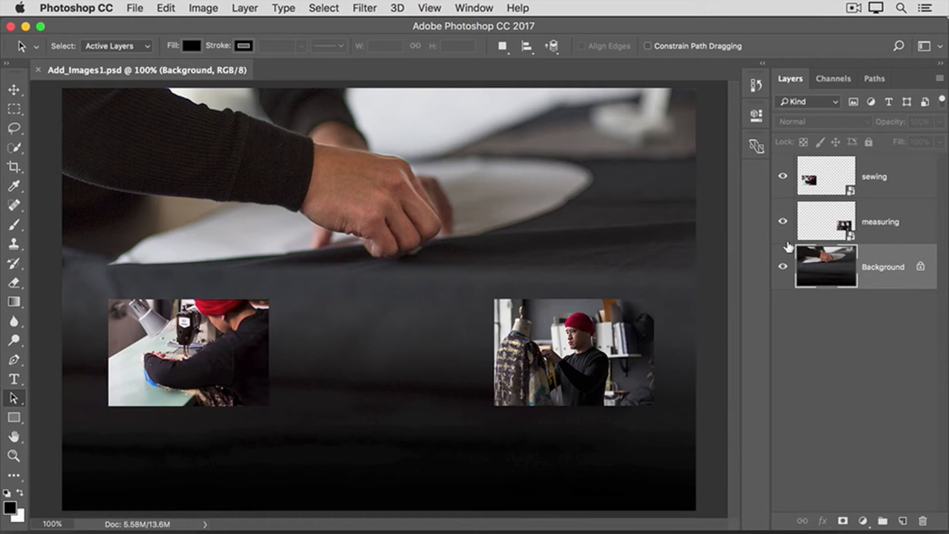
{"action": "left_click", "coordinate": [136, 9]}
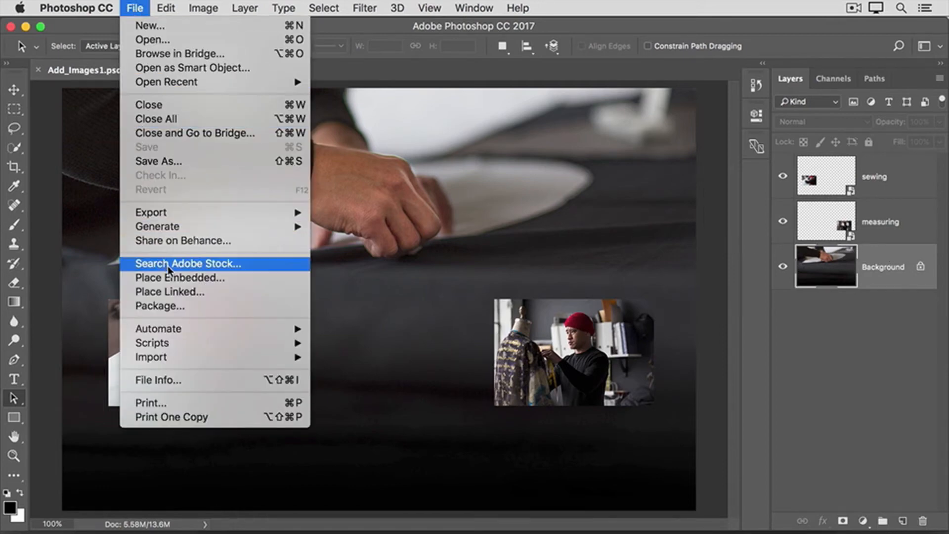
{"action": "left_click", "coordinate": [233, 277]}
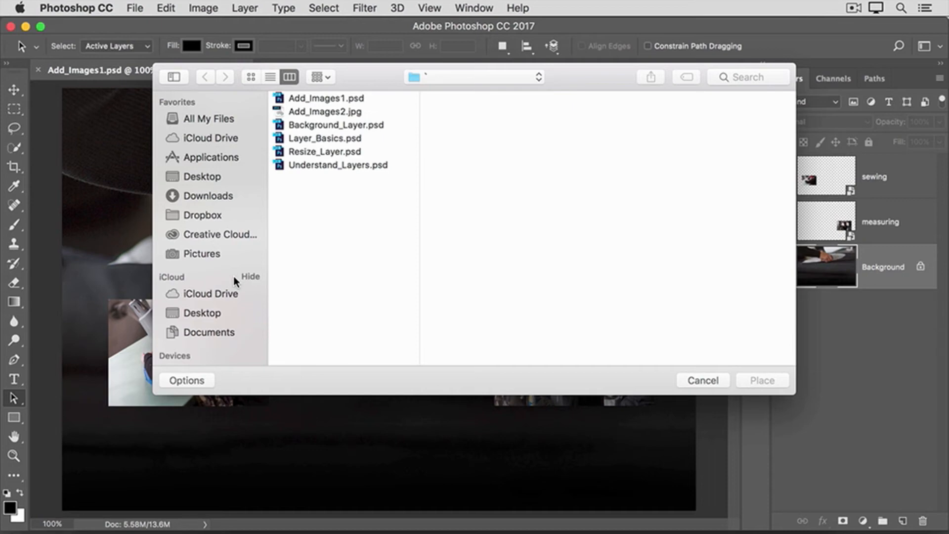
{"action": "left_click", "coordinate": [345, 112]}
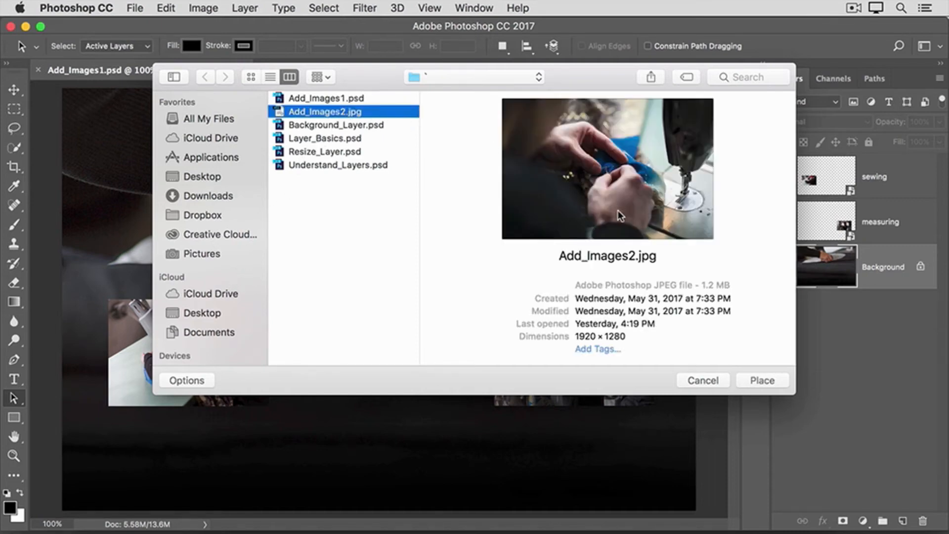
{"action": "left_click", "coordinate": [747, 382]}
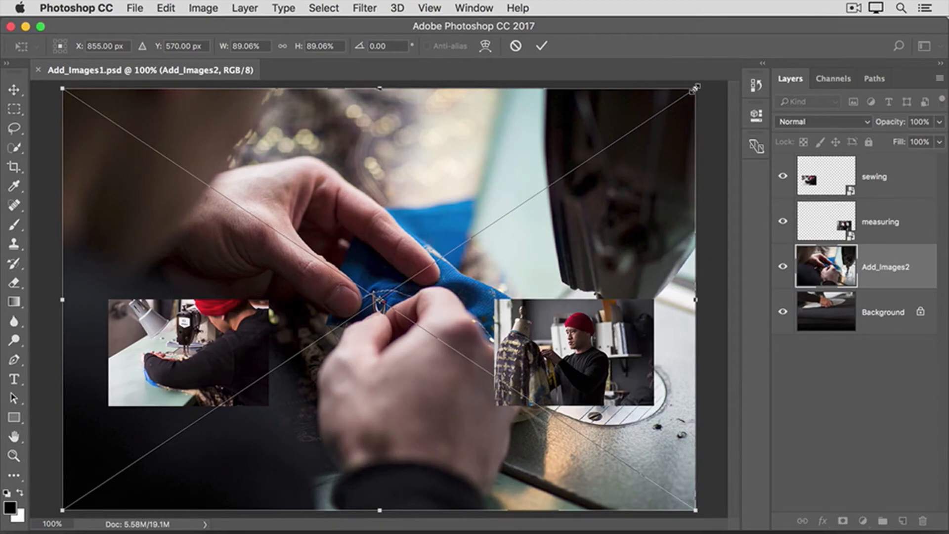
Step: Scale the placed Add_Images2 image down to about 22.6%, matching the width of the small sewing photo
{"action": "left_click_drag", "start_coordinate": [696, 90], "coordinate": [457, 357]}
{"action": "left_click_drag", "start_coordinate": [452, 362], "coordinate": [328, 462]}
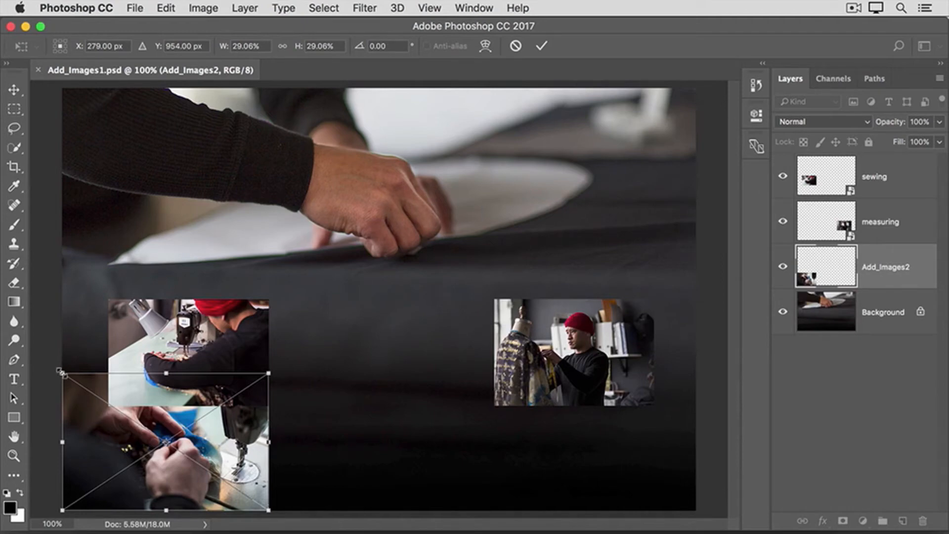
{"action": "left_click_drag", "start_coordinate": [61, 372], "coordinate": [110, 397]}
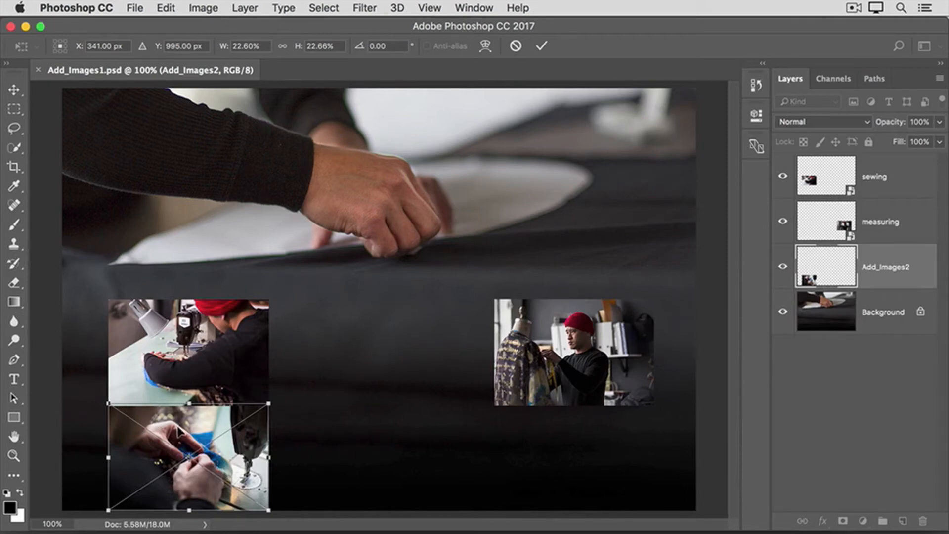
Step: Move the placed image midway between the sewing and measuring photos, align its upper edge with theirs, and commit the placement
{"action": "left_click_drag", "start_coordinate": [182, 432], "coordinate": [368, 332]}
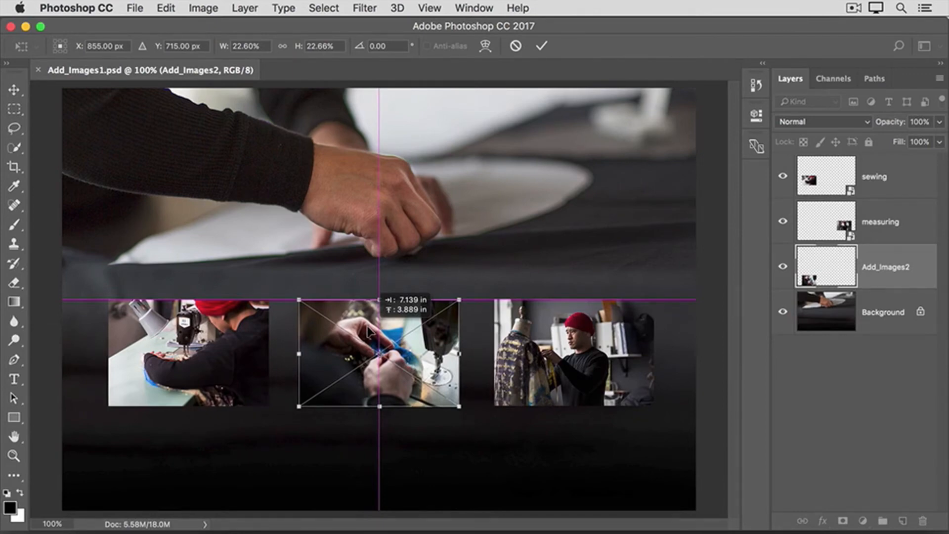
{"action": "left_click_drag", "start_coordinate": [369, 332], "coordinate": [369, 332]}
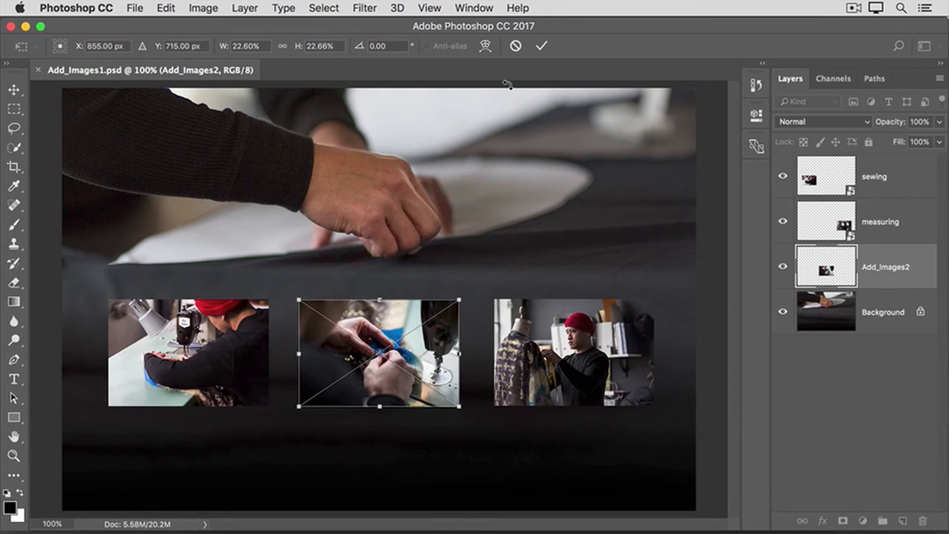
{"action": "left_click", "coordinate": [541, 48]}
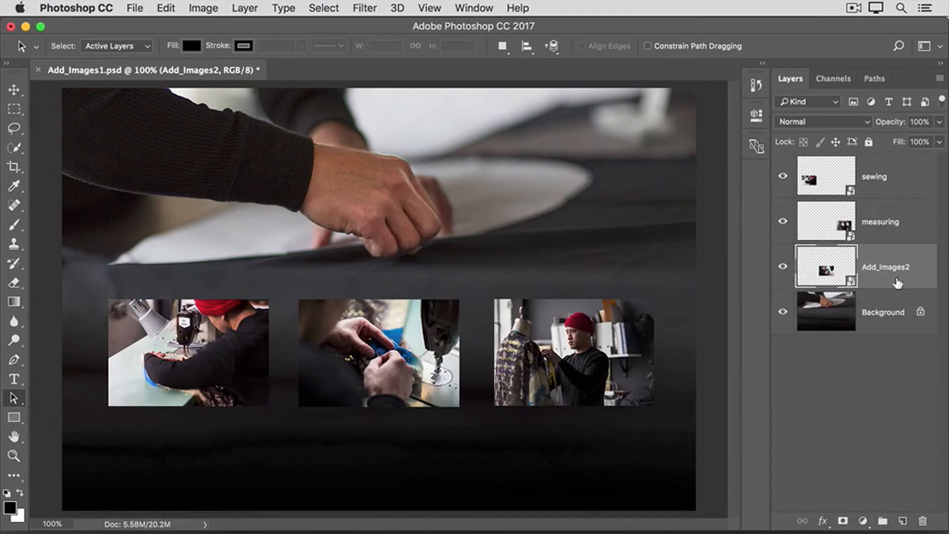
Step: Try resizing the Add_Images2 smart object again with Free Transform, returning it to the same size
{"action": "left_click", "coordinate": [169, 9]}
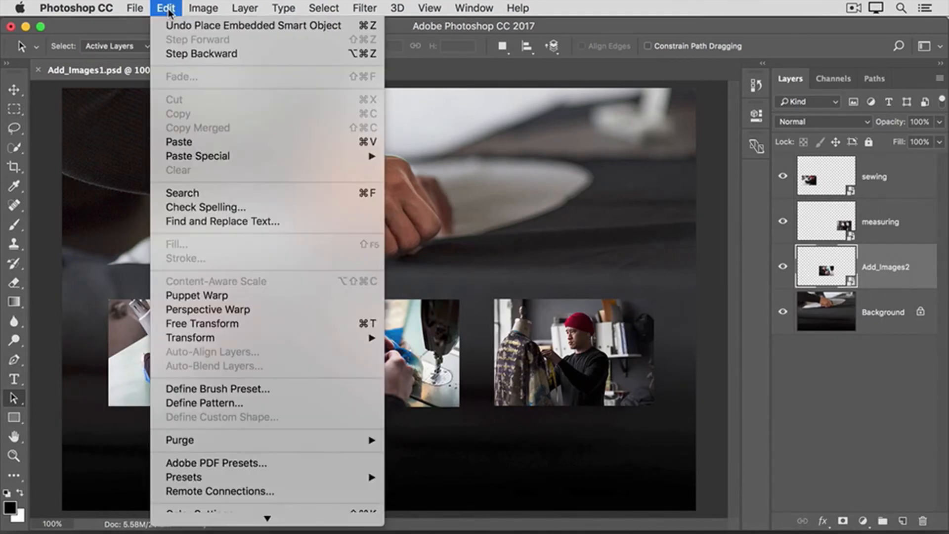
{"action": "left_click", "coordinate": [246, 329]}
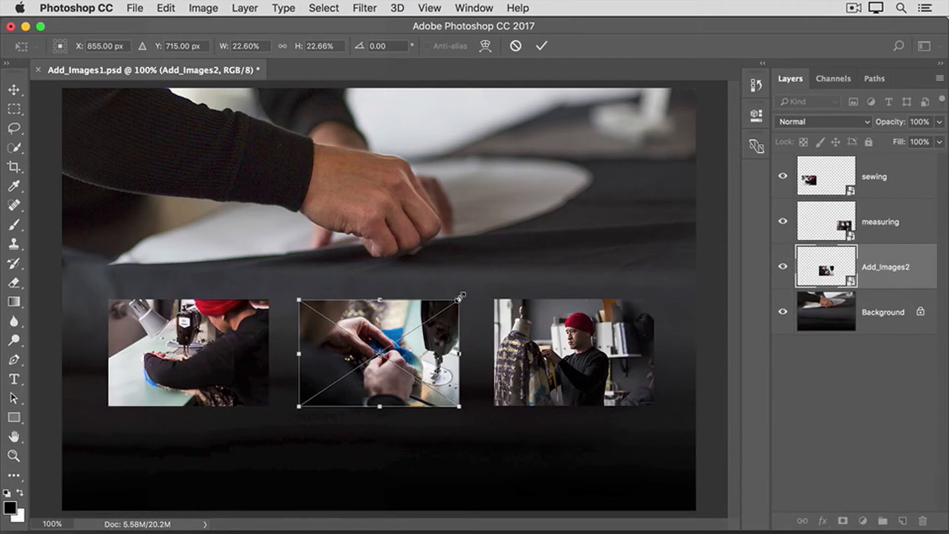
{"action": "mouse_move", "coordinate": [459, 297]}
{"action": "left_mouse_down"}
{"action": "mouse_move", "coordinate": [474, 286]}
{"action": "mouse_move", "coordinate": [459, 299]}
{"action": "left_mouse_up"}
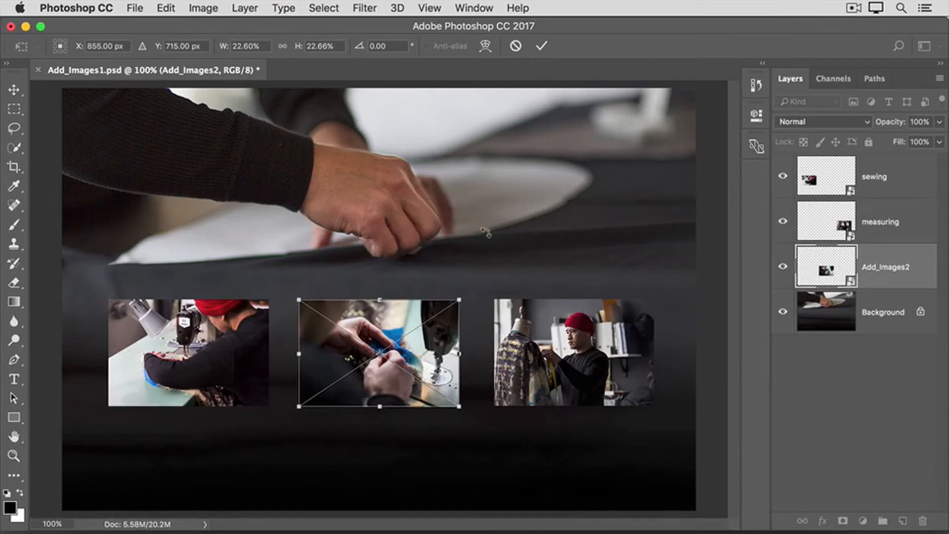
{"action": "left_click", "coordinate": [542, 46]}
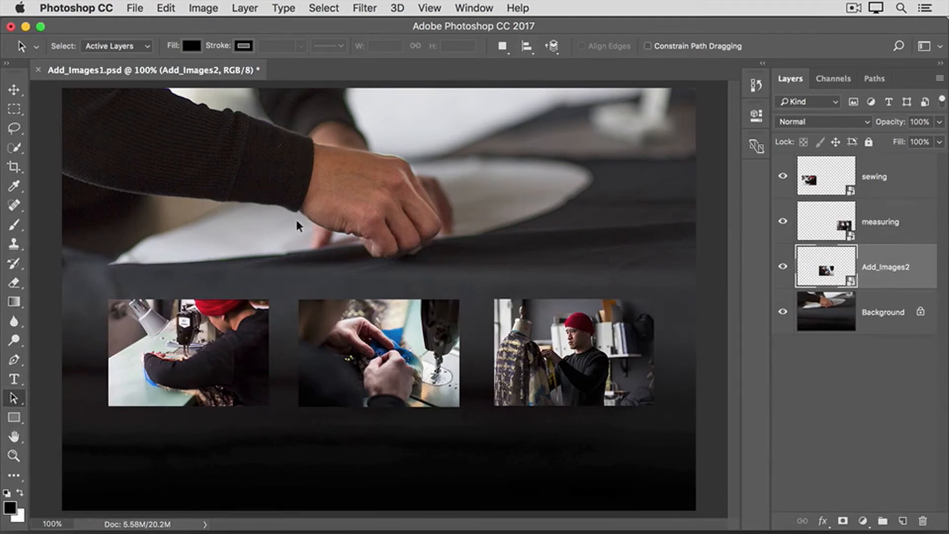
Step: Try to paint on the Add_Images2 smart object with the Brush tool and accept rasterizing it
{"action": "left_click", "coordinate": [14, 226]}
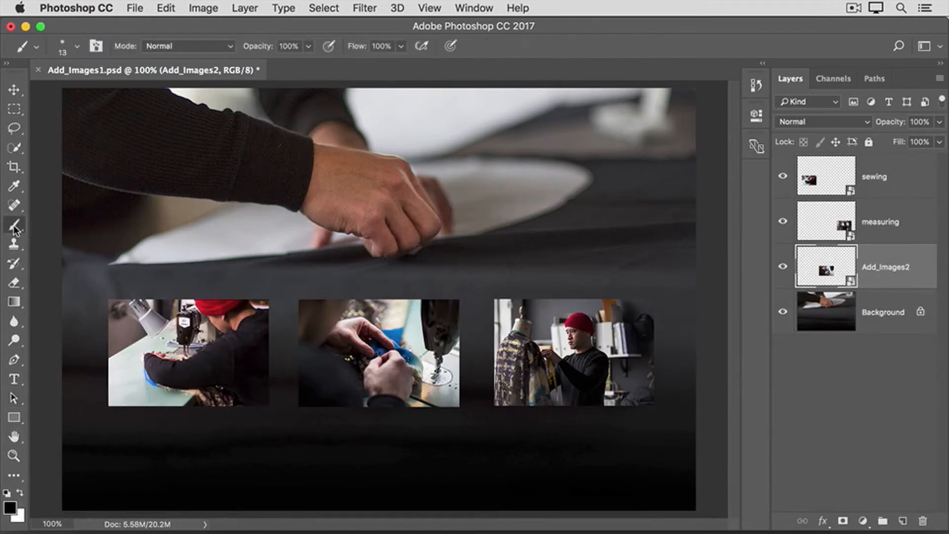
{"action": "left_click", "coordinate": [327, 314]}
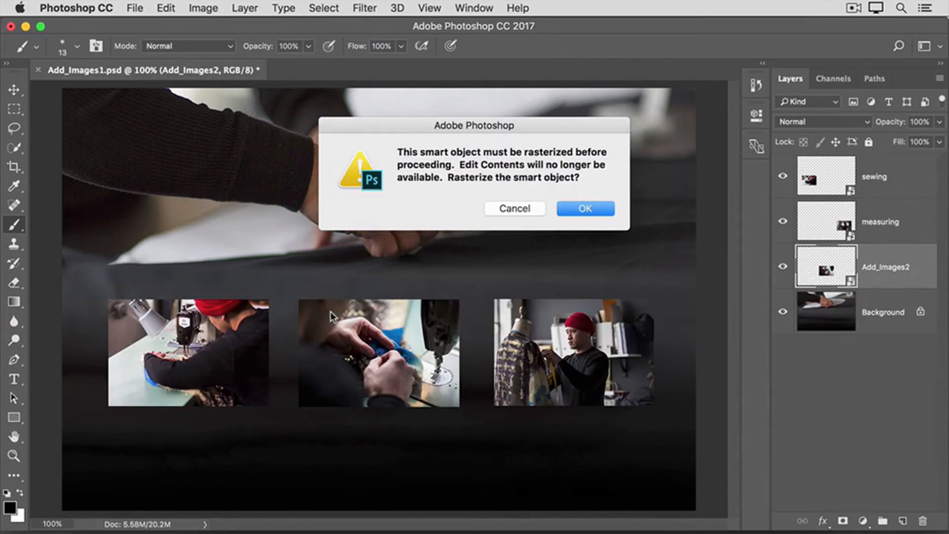
{"action": "left_click", "coordinate": [562, 213]}
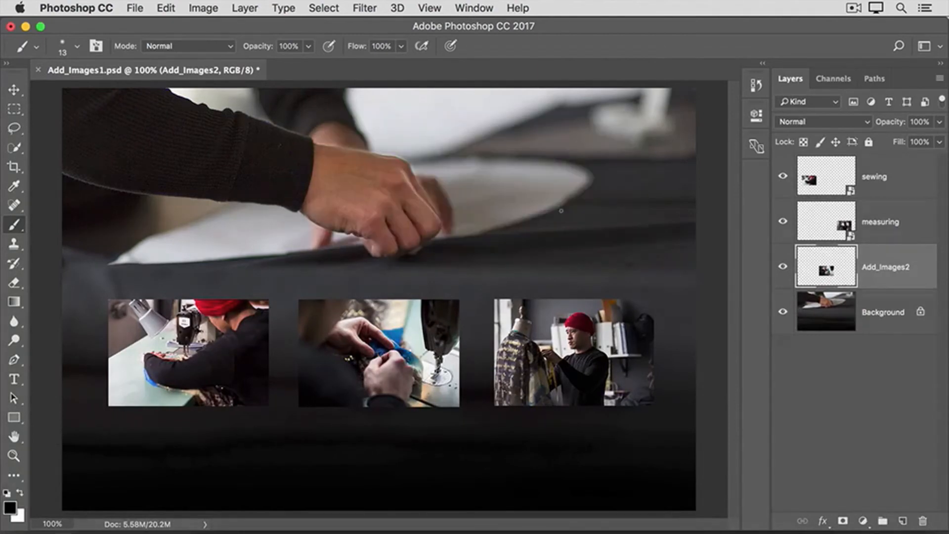
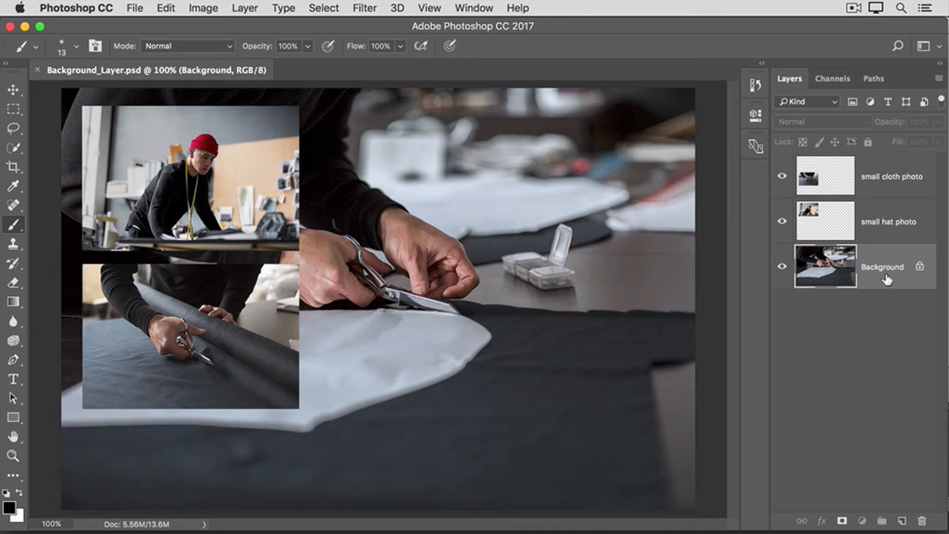
Step: Try to reorder the Background layer above the small cloth photo, and the small hat photo layer below the Background
{"action": "left_click_drag", "start_coordinate": [883, 277], "coordinate": [885, 207]}
{"action": "left_click_drag", "start_coordinate": [884, 195], "coordinate": [883, 188]}
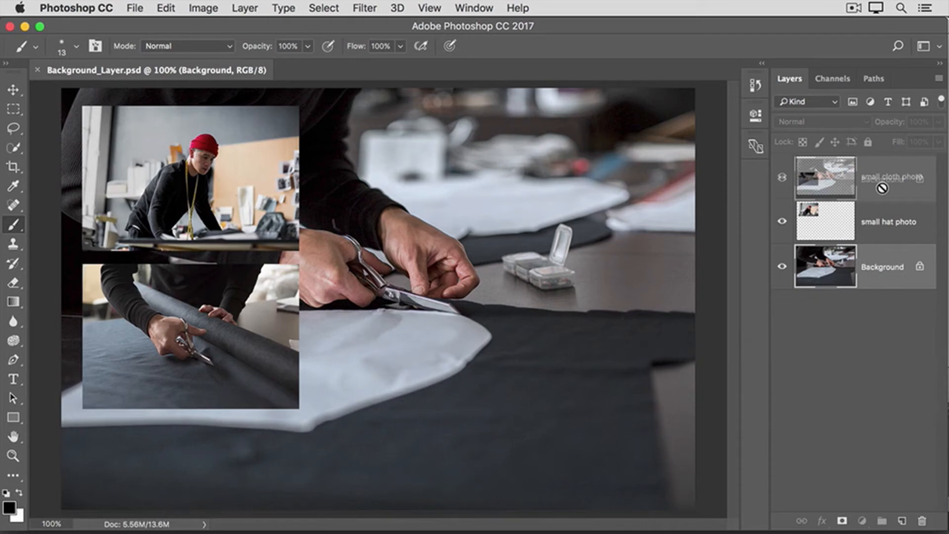
{"action": "left_click_drag", "start_coordinate": [883, 188], "coordinate": [883, 190]}
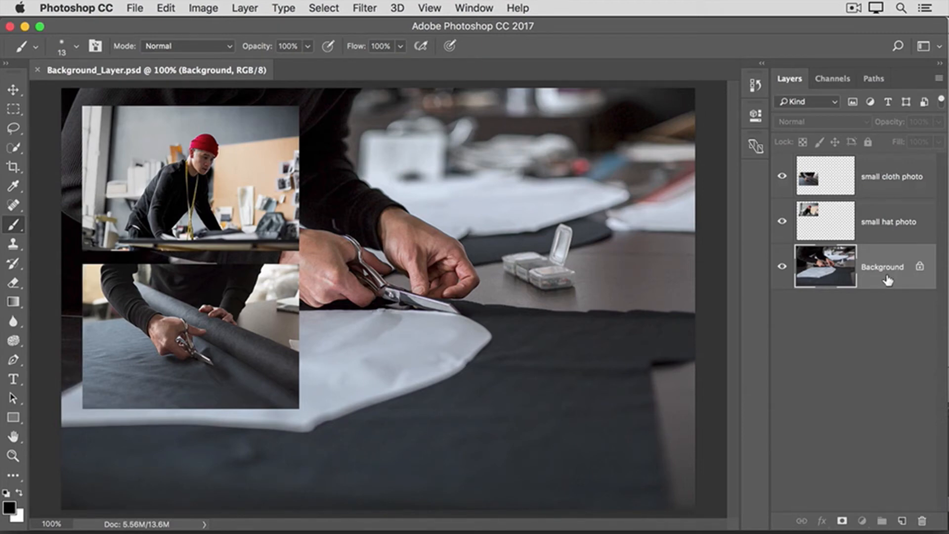
{"action": "left_click_drag", "start_coordinate": [879, 206], "coordinate": [883, 301]}
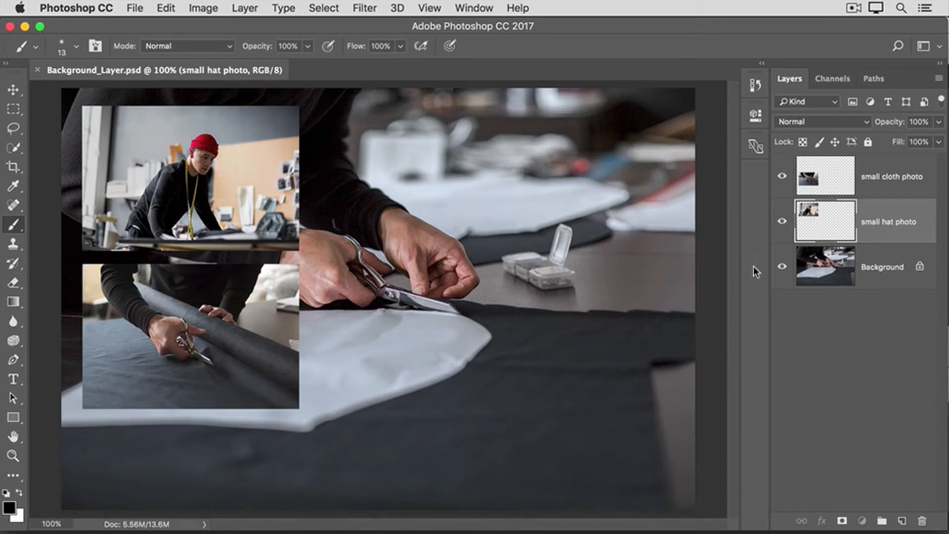
Step: Try to shift the Background layer's image sideways on the canvas with the Move tool, and dismiss the alert
{"action": "left_click", "coordinate": [884, 277]}
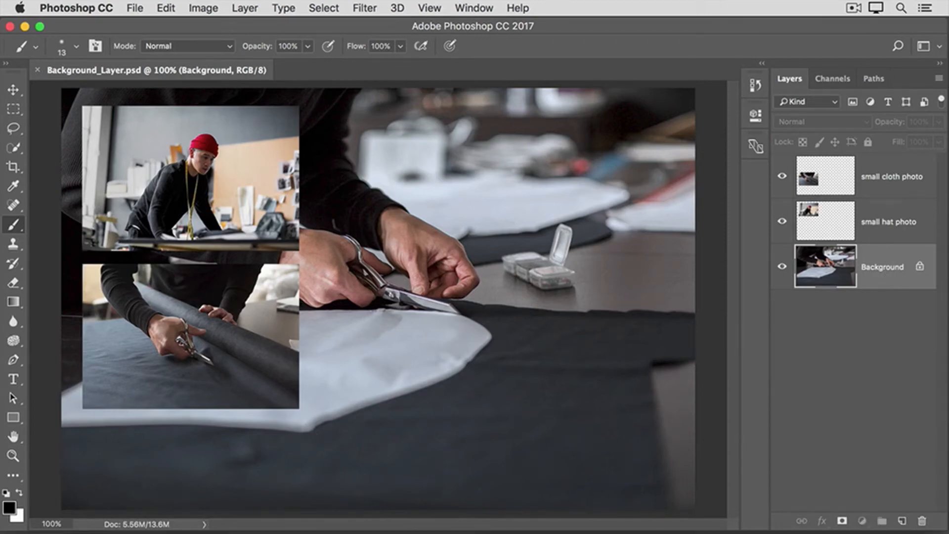
{"action": "left_click", "coordinate": [13, 90]}
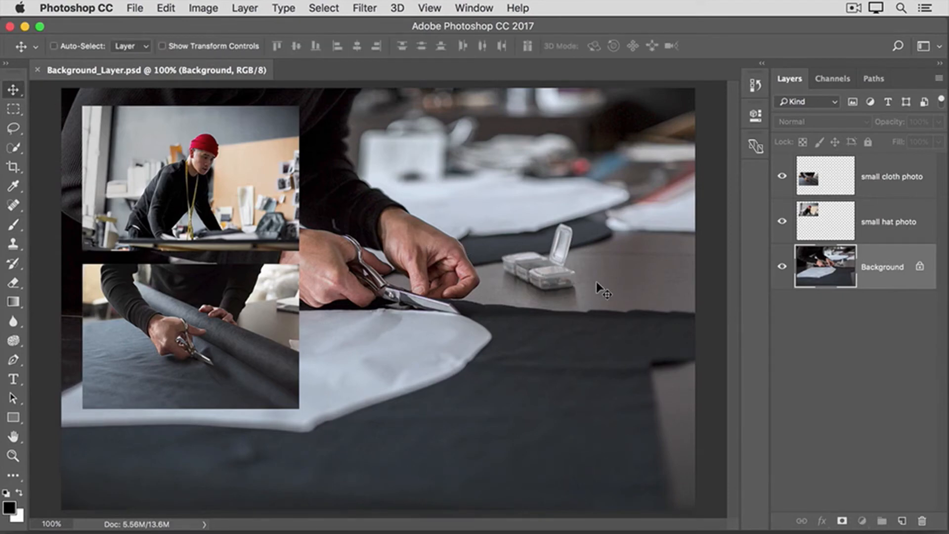
{"action": "left_click_drag", "start_coordinate": [600, 286], "coordinate": [497, 280]}
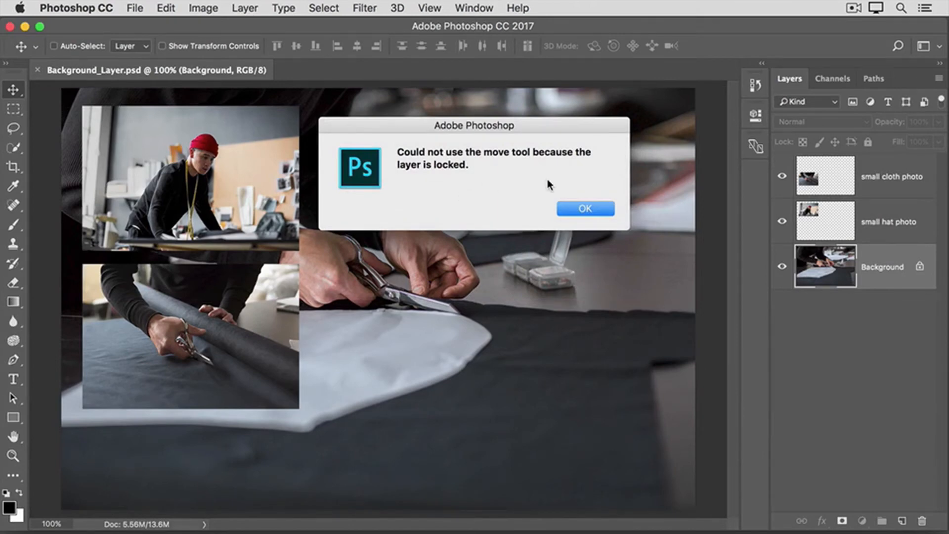
{"action": "left_click", "coordinate": [602, 209]}
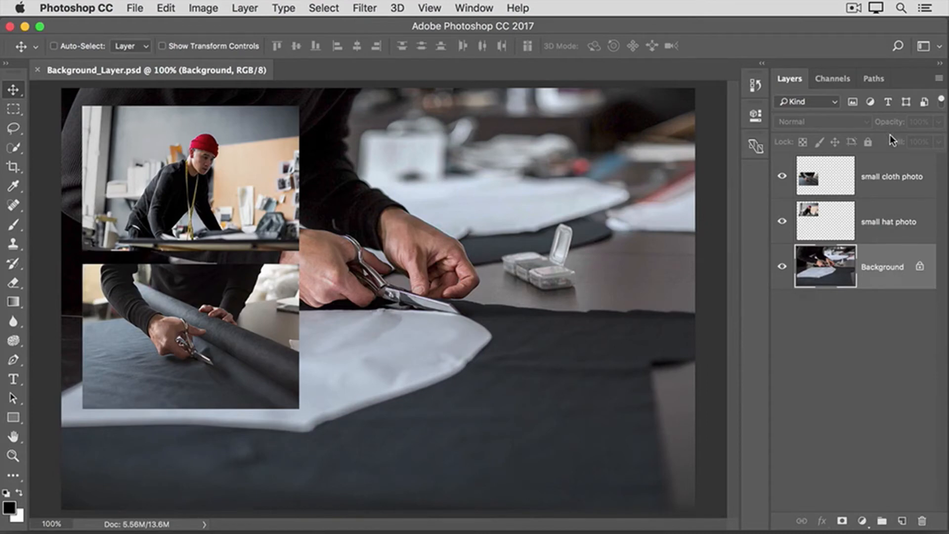
Step: Unlock the Background layer so it becomes a regular layer, and shift its image sideways toward the canvas's right edge
{"action": "left_click", "coordinate": [919, 267]}
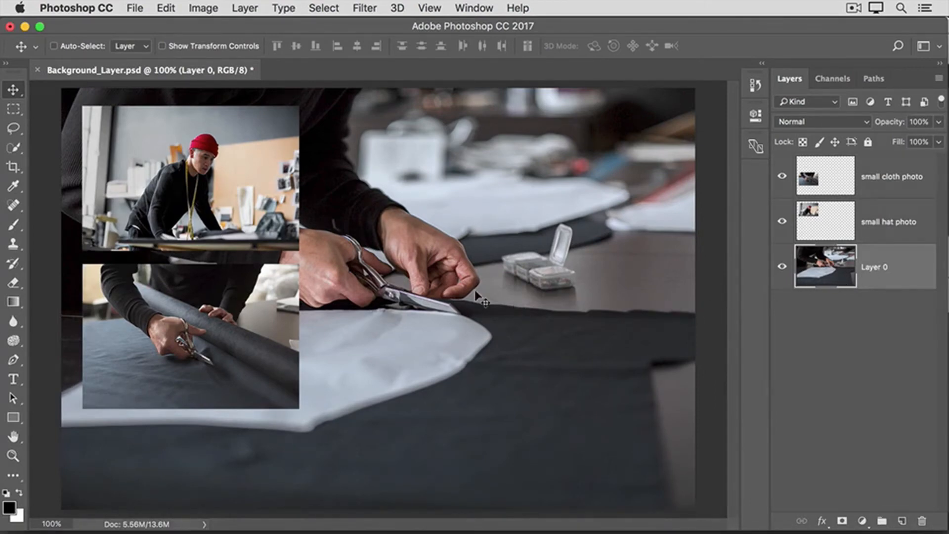
{"action": "left_click_drag", "start_coordinate": [476, 294], "coordinate": [653, 292]}
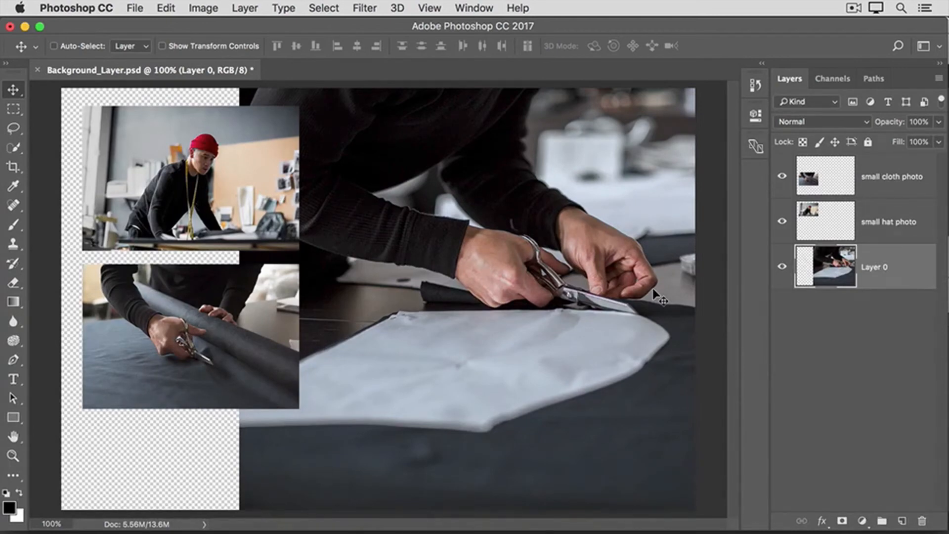
{"action": "left_click", "coordinate": [244, 8]}
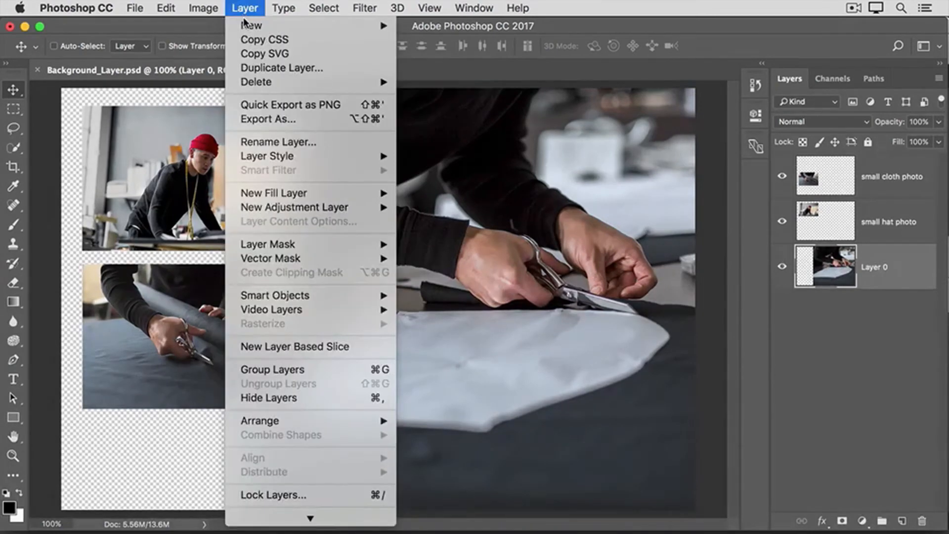
{"action": "mouse_move", "coordinate": [246, 25]}
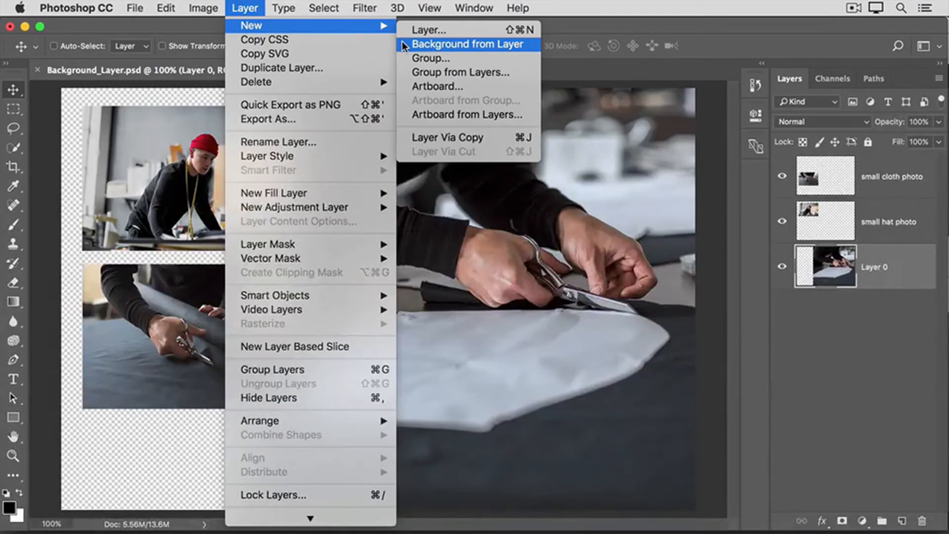
{"action": "left_click", "coordinate": [596, 29]}
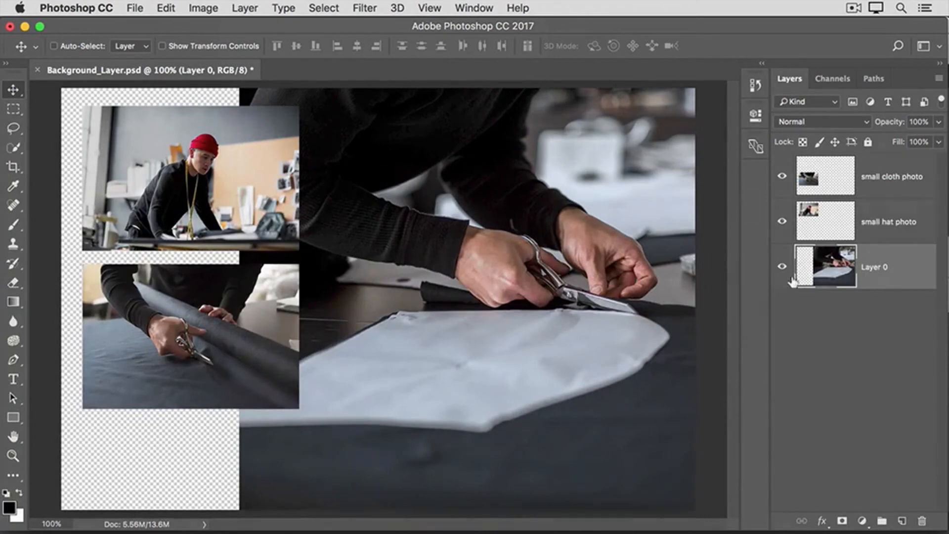
Step: Add a new layer beneath Layer 0 and fill it with White at 100% opacity in Normal mode
{"action": "left_click", "coordinate": [901, 523]}
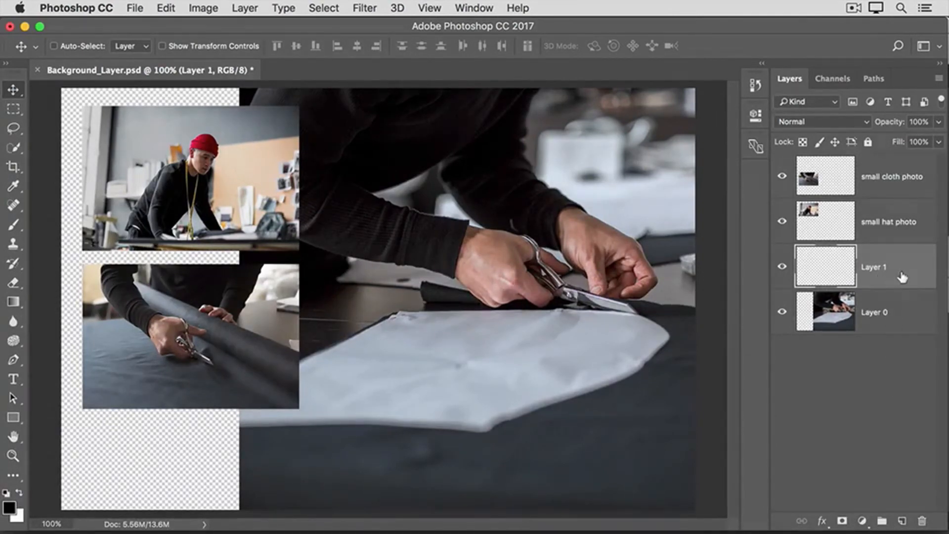
{"action": "left_click_drag", "start_coordinate": [900, 271], "coordinate": [906, 334]}
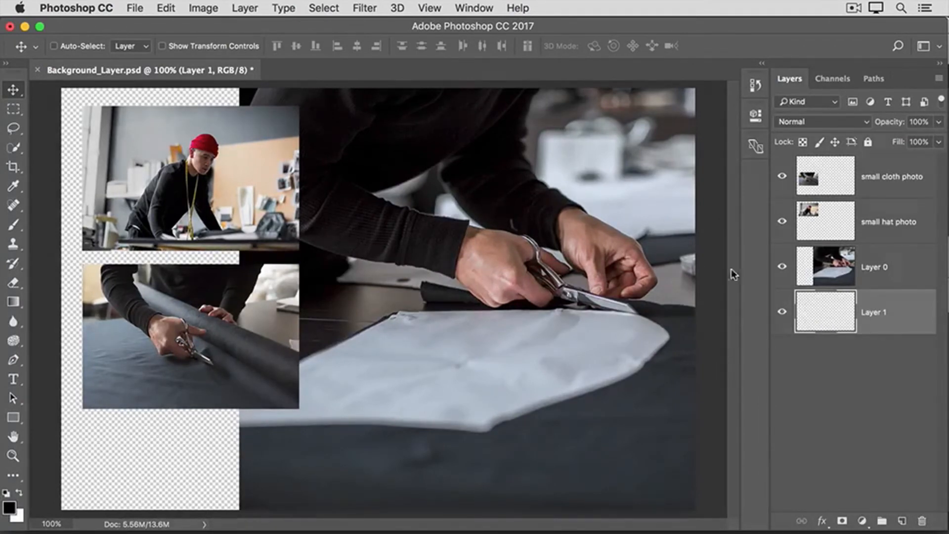
{"action": "left_click", "coordinate": [163, 12]}
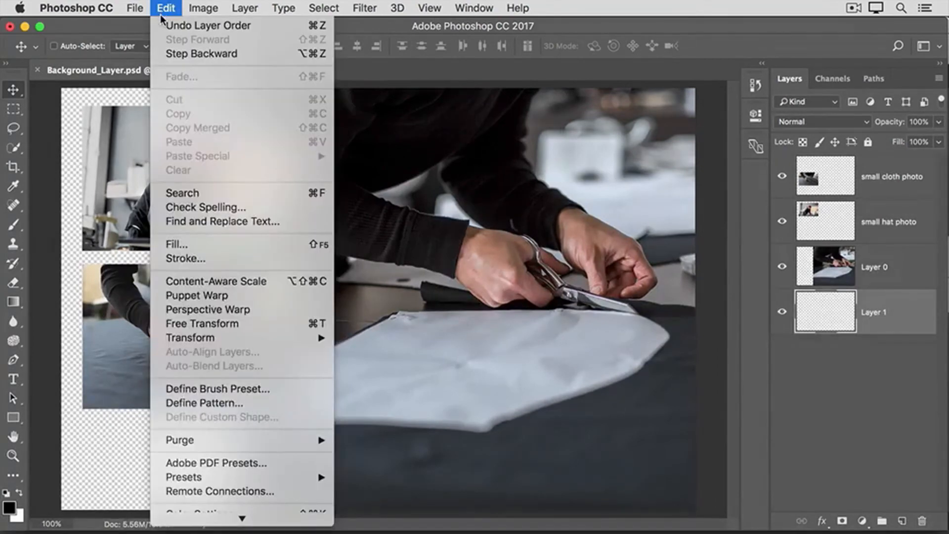
{"action": "left_click", "coordinate": [179, 245]}
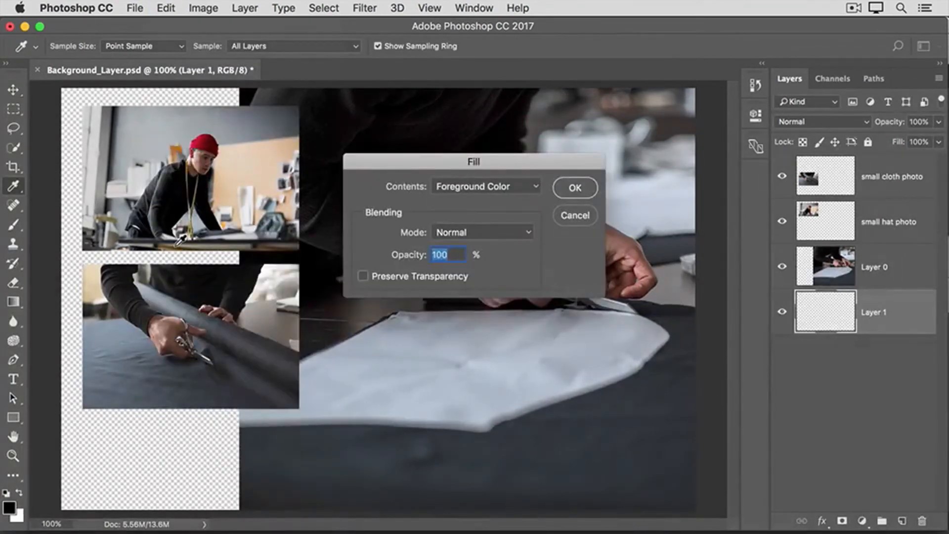
{"action": "left_click", "coordinate": [536, 188]}
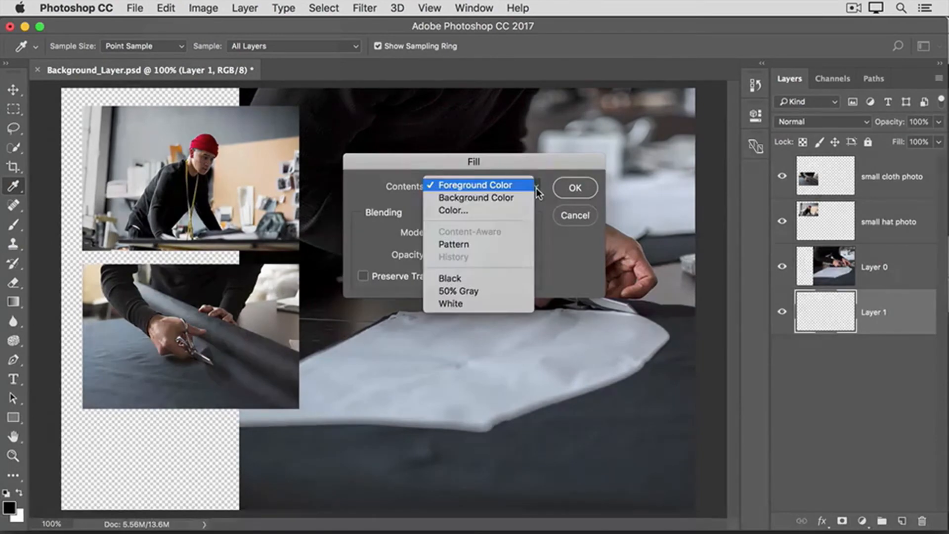
{"action": "left_click", "coordinate": [527, 303]}
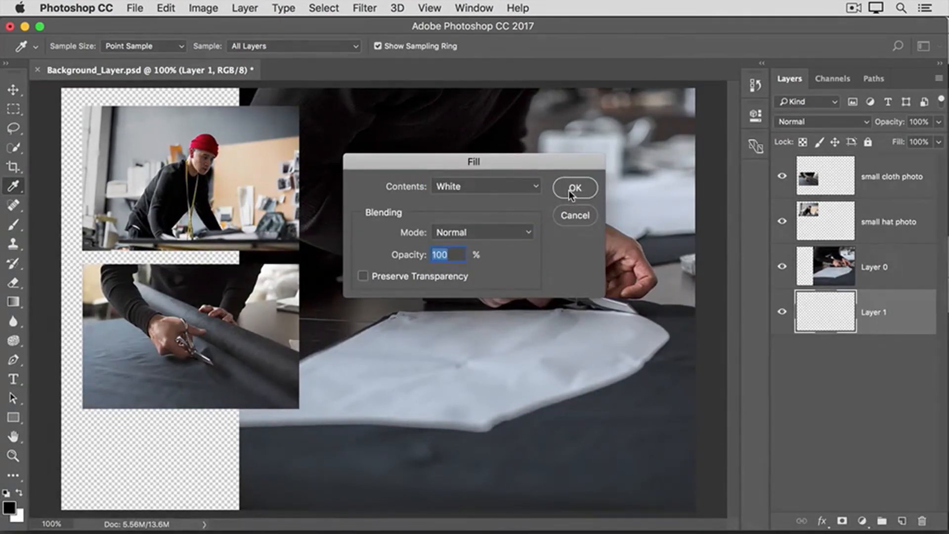
{"action": "left_click", "coordinate": [574, 188]}
{"action": "key", "text": "v"}
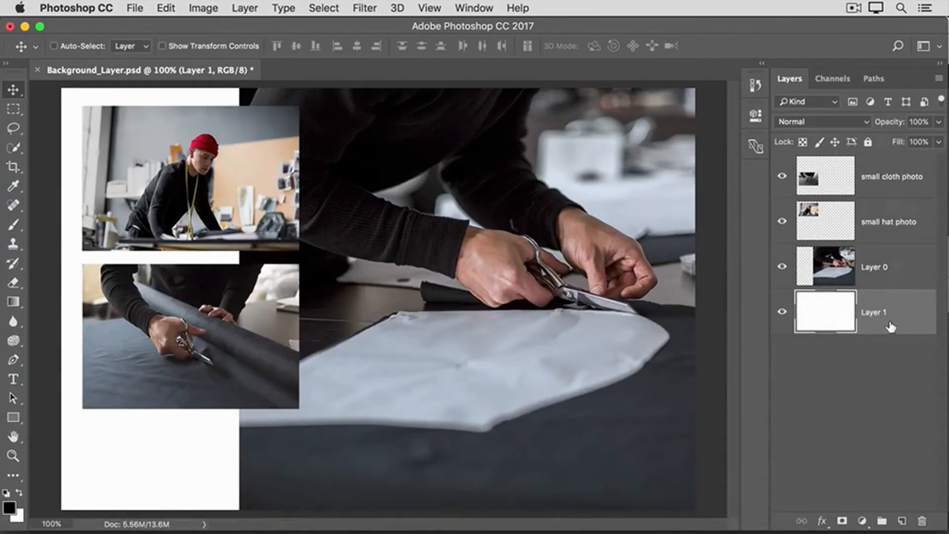
Step: Convert the white-filled layer into the document's Background layer
{"action": "left_click", "coordinate": [245, 9]}
{"action": "mouse_move", "coordinate": [289, 25]}
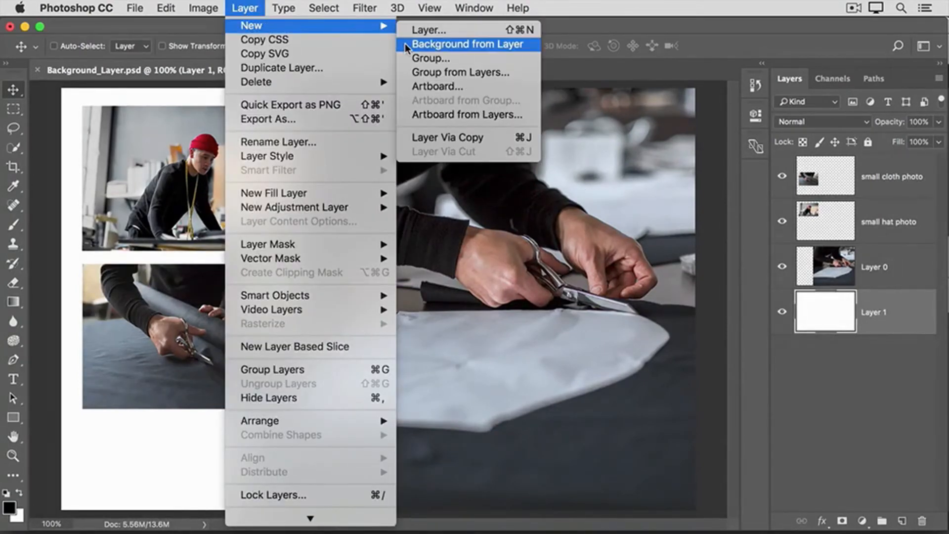
{"action": "left_click", "coordinate": [445, 44]}
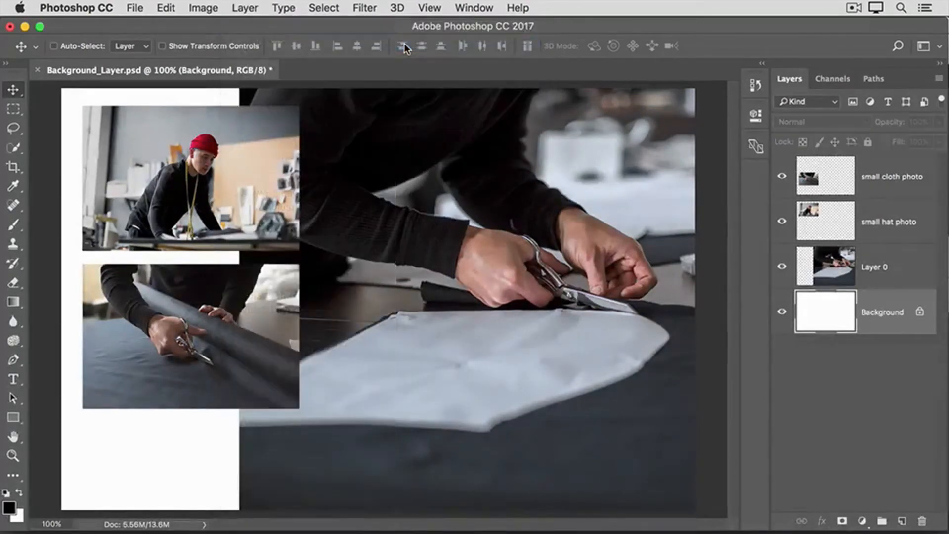
Step: Try to move the white Background on the canvas, dismiss the alert, and try to reorder it above Layer 0
{"action": "left_click_drag", "start_coordinate": [660, 310], "coordinate": [595, 307]}
{"action": "left_click", "coordinate": [578, 207]}
{"action": "left_click_drag", "start_coordinate": [915, 313], "coordinate": [898, 242]}
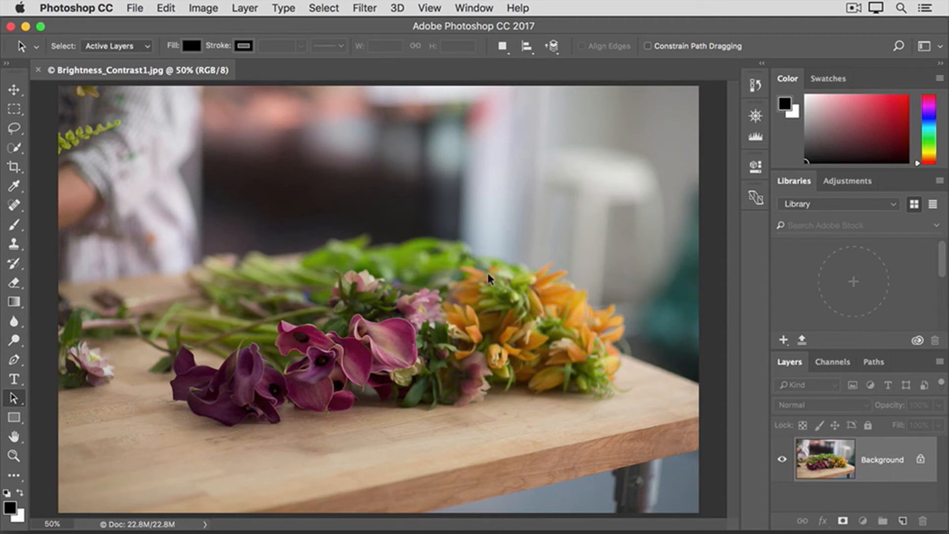
Step: Start a Brightness/Contrast adjustment on the Brightness_Contrast1.jpg flower photo and set Brightness to 50
{"action": "left_click", "coordinate": [202, 10]}
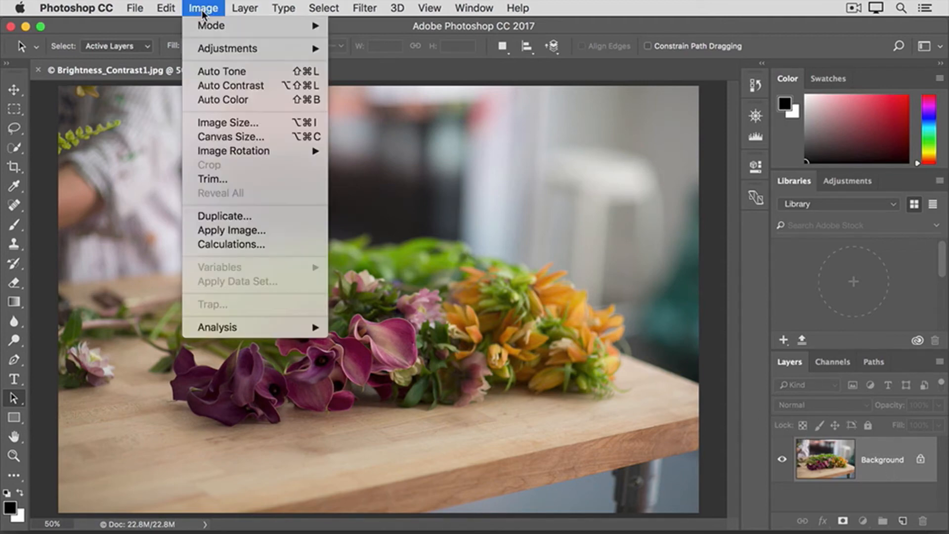
{"action": "mouse_move", "coordinate": [266, 53]}
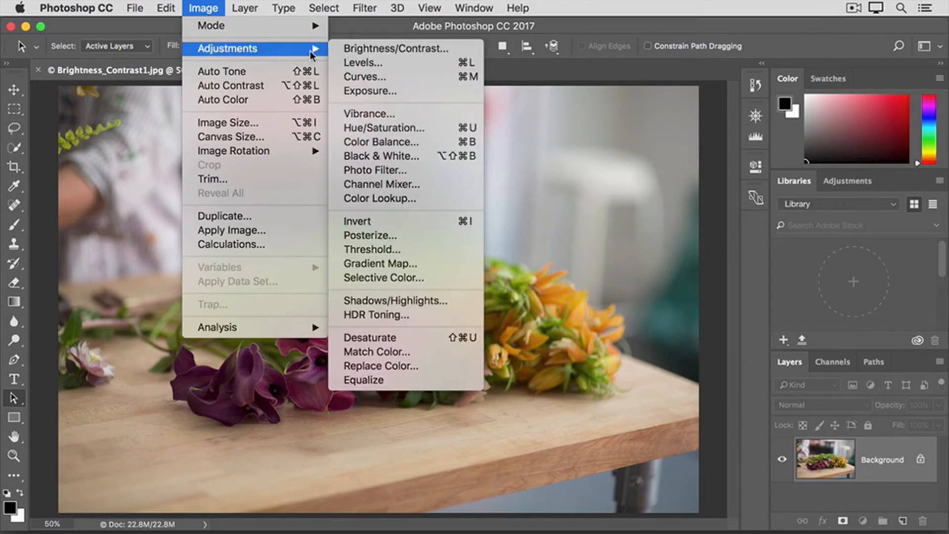
{"action": "left_click", "coordinate": [338, 49]}
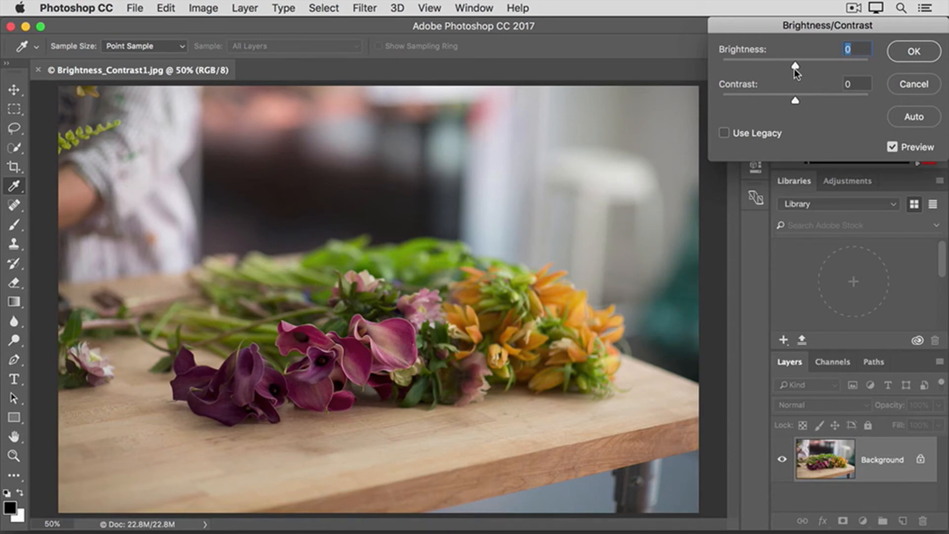
{"action": "left_click_drag", "start_coordinate": [799, 65], "coordinate": [820, 67]}
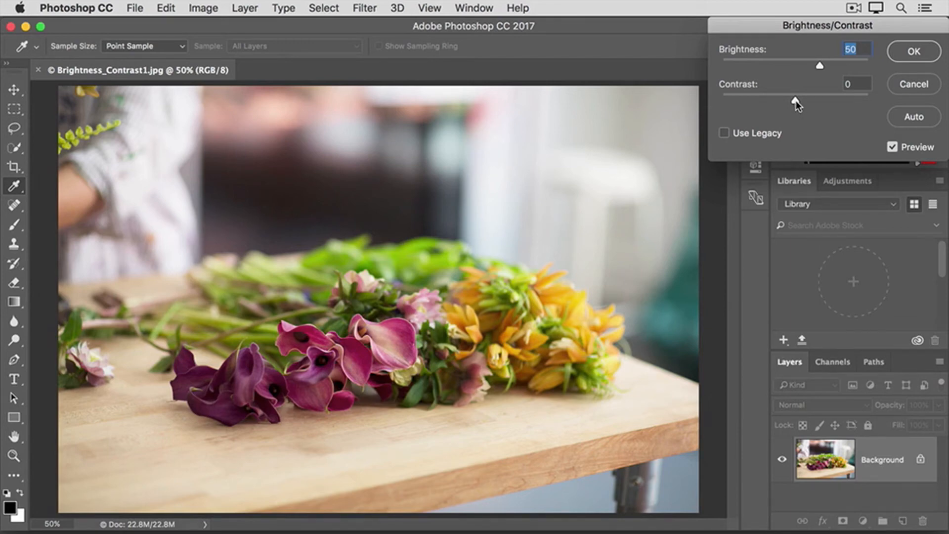
Step: Try the Contrast extremes at 85 and -50, and reset Contrast to 0
{"action": "left_click_drag", "start_coordinate": [796, 100], "coordinate": [861, 103]}
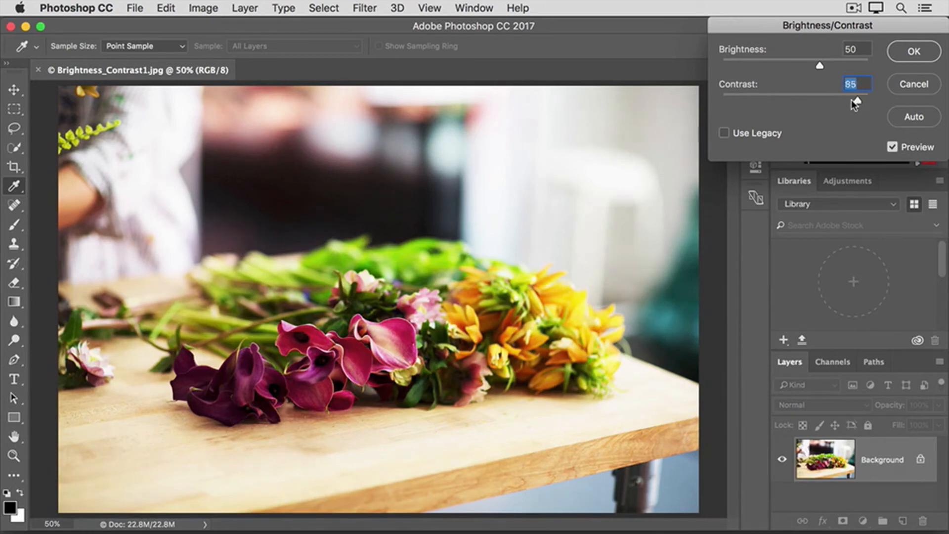
{"action": "left_click_drag", "start_coordinate": [851, 100], "coordinate": [719, 93]}
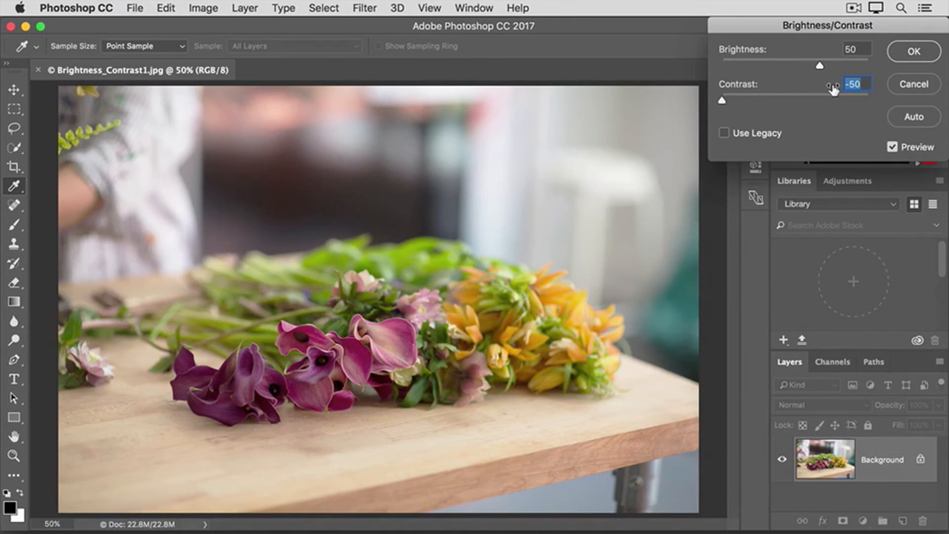
{"action": "type", "text": "0"}
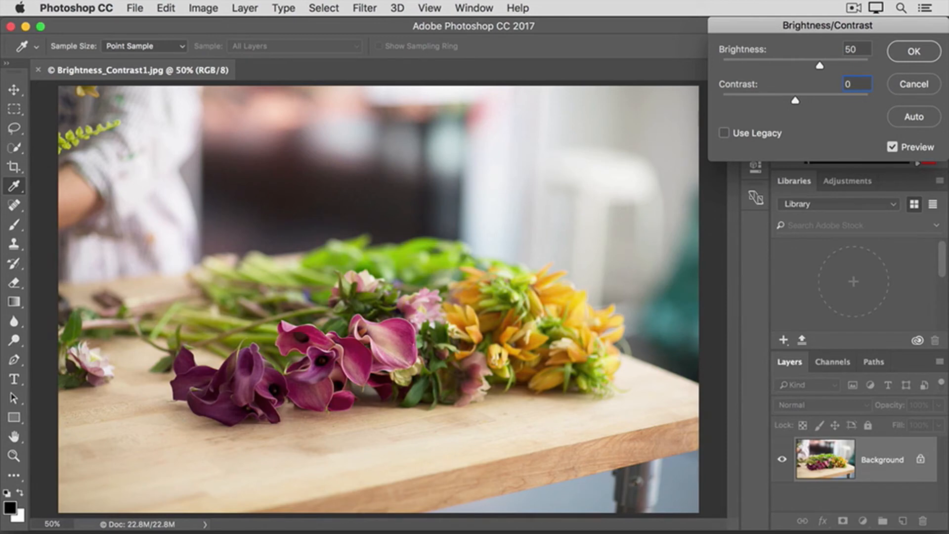
Step: Set Contrast to 16, compare the photo with and without the preview, and apply the adjustment
{"action": "left_click_drag", "start_coordinate": [796, 99], "coordinate": [806, 99]}
{"action": "left_click", "coordinate": [893, 147]}
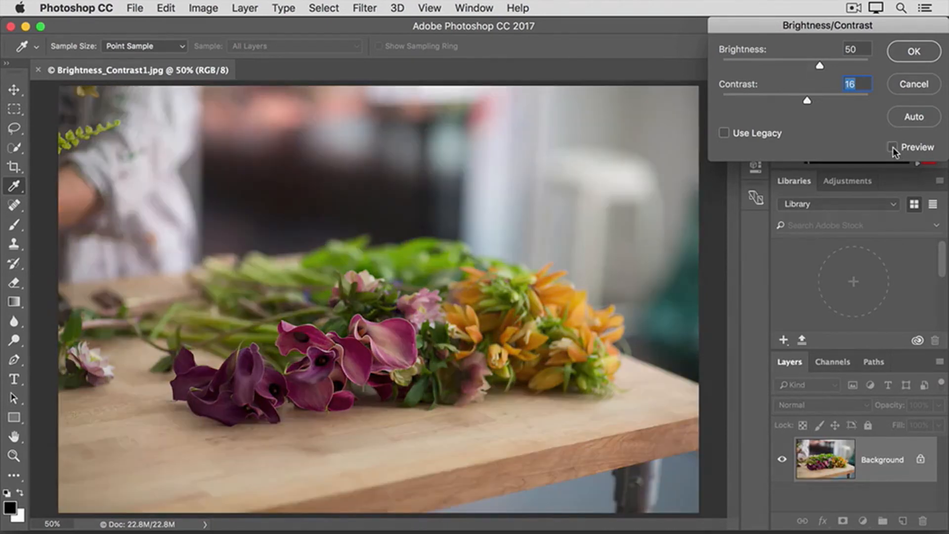
{"action": "left_click", "coordinate": [893, 147]}
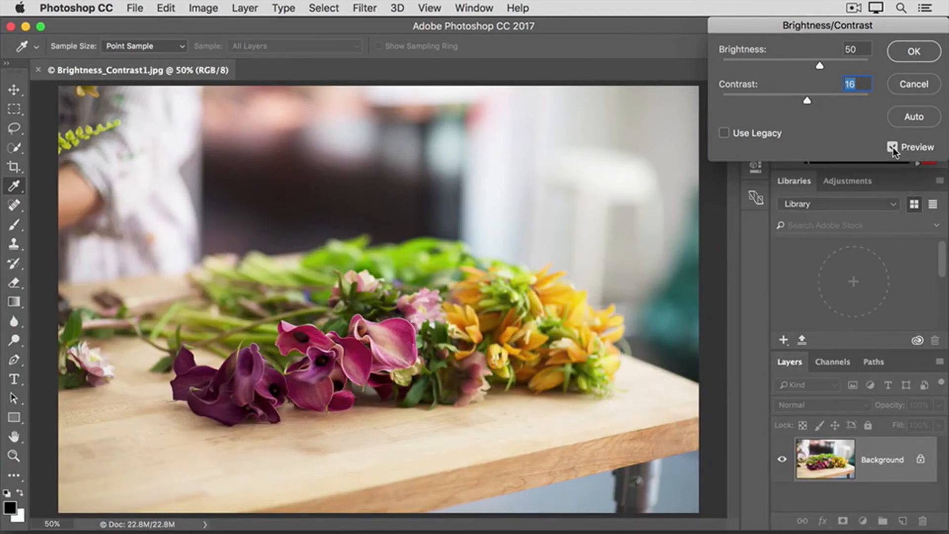
{"action": "left_click", "coordinate": [904, 55]}
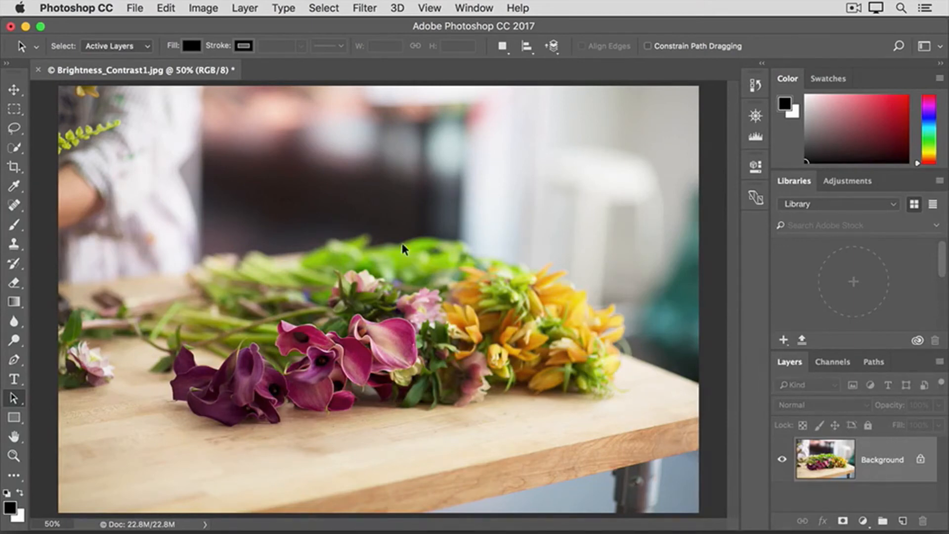
Step: Save the adjusted photo as a separate JPEG named Brightness_Contrast1-edited.jpg at Maximum quality 12 with the Baseline ("Standard") format
{"action": "left_click", "coordinate": [136, 8]}
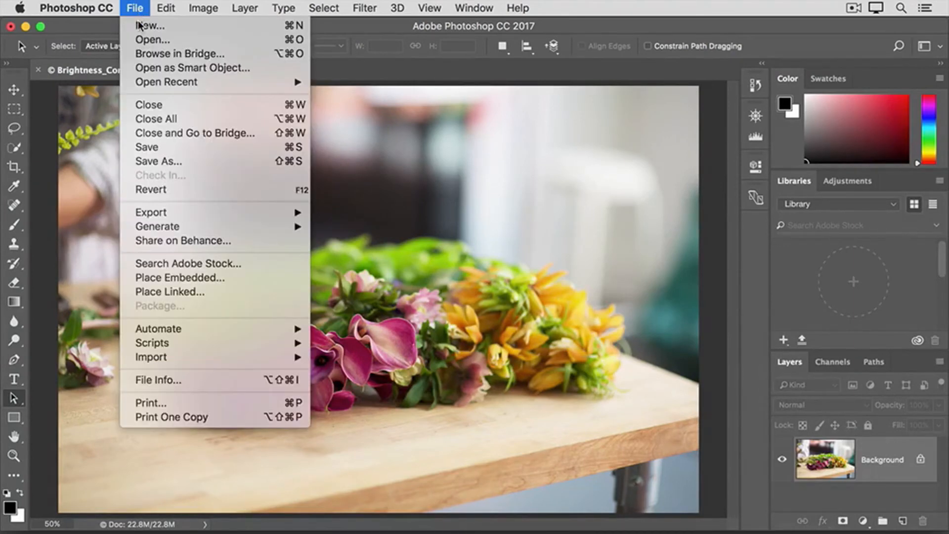
{"action": "left_click", "coordinate": [188, 161]}
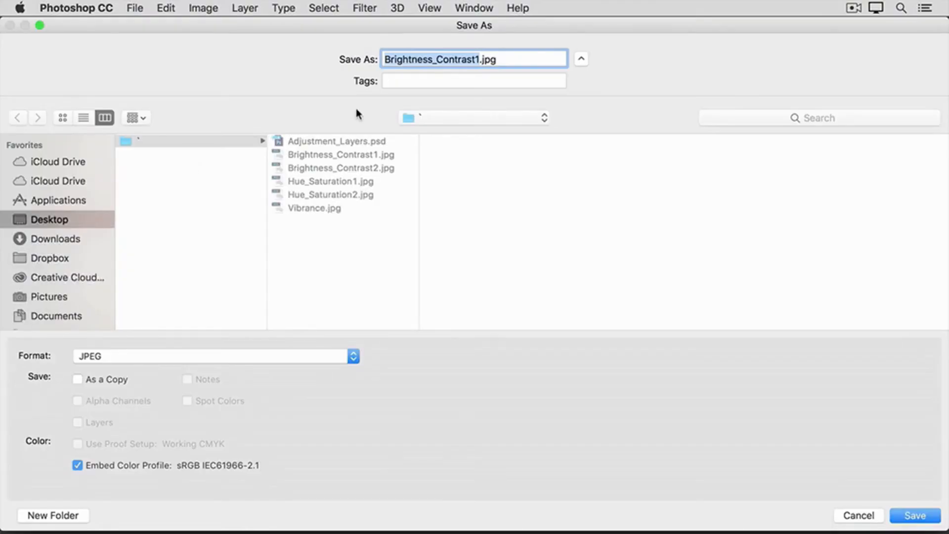
{"action": "left_click", "coordinate": [479, 66]}
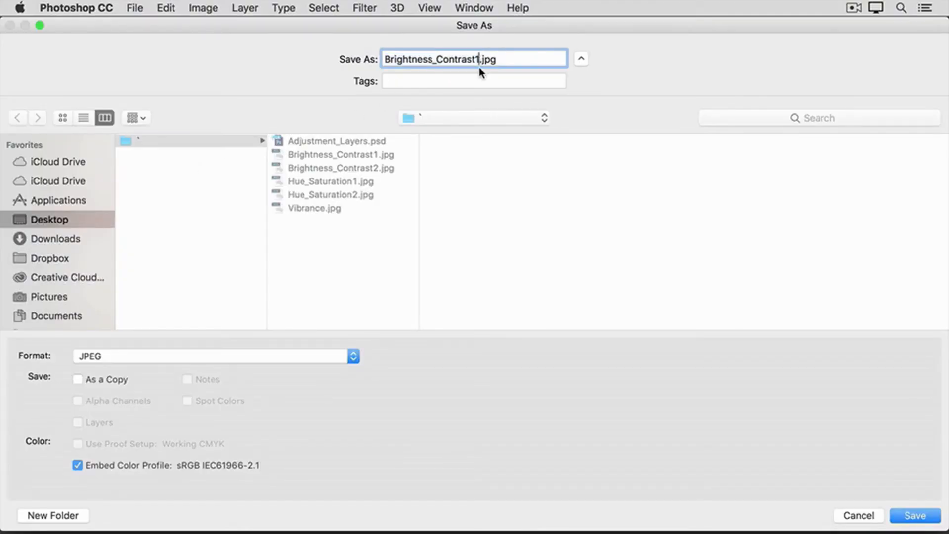
{"action": "type", "text": "-edited"}
{"action": "left_click", "coordinate": [912, 515]}
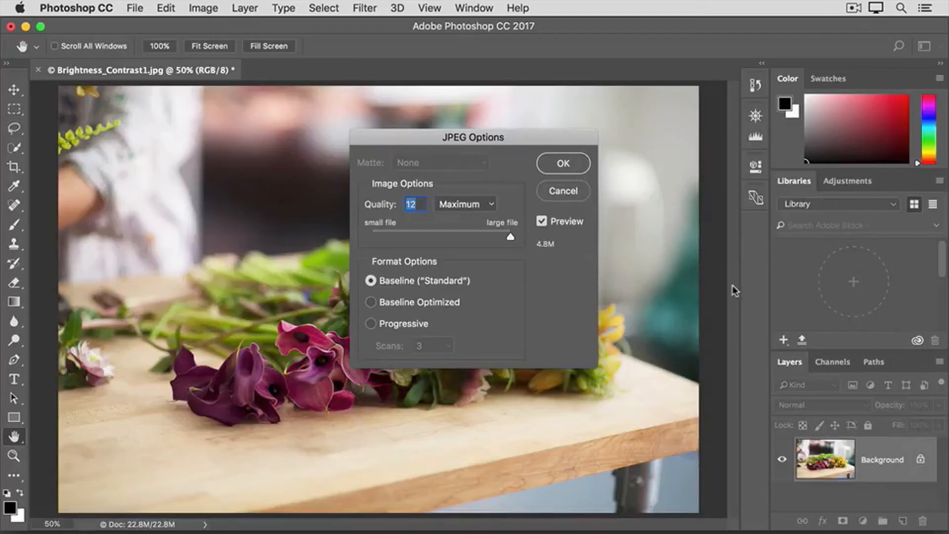
{"action": "left_click", "coordinate": [558, 165]}
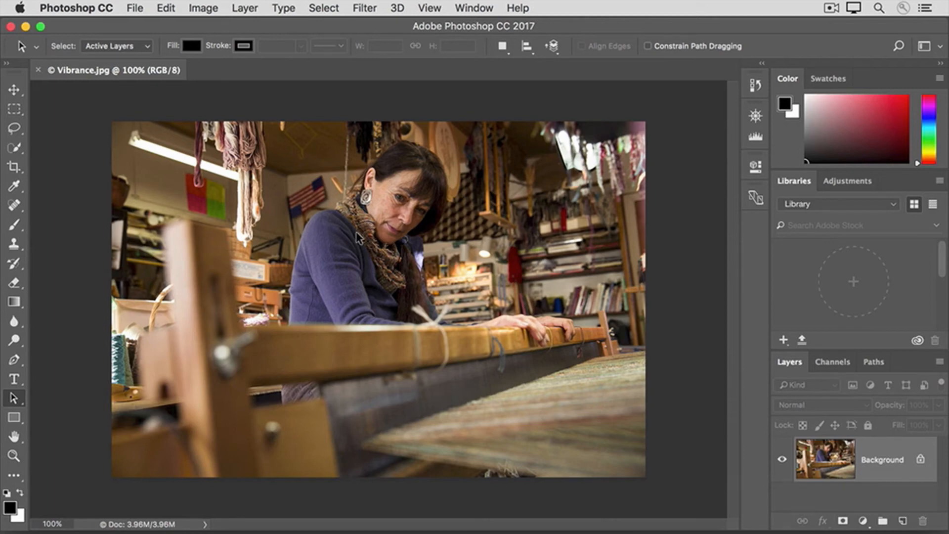
Step: Start a Vibrance adjustment on the Vibrance.jpg photo, try Saturation at +62, and reset Saturation to 0
{"action": "left_click", "coordinate": [205, 11]}
{"action": "mouse_move", "coordinate": [186, 49]}
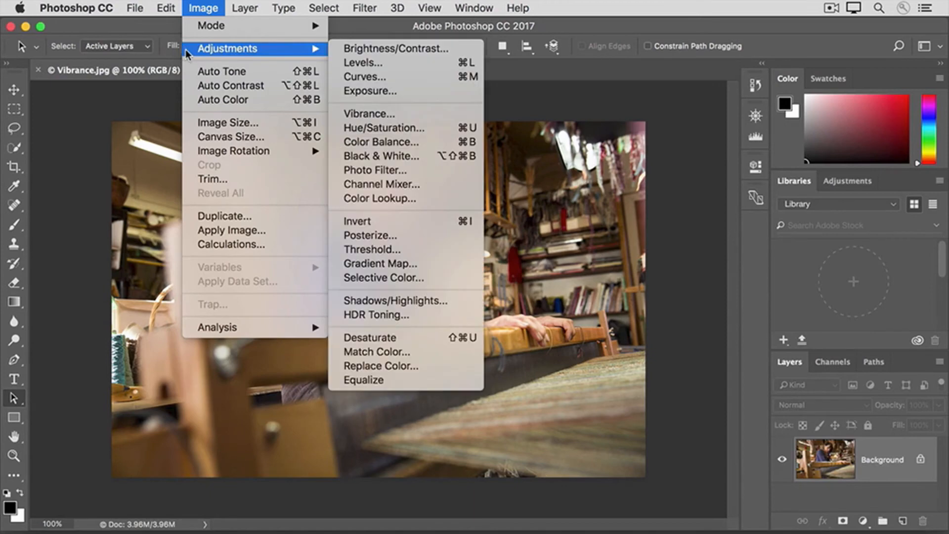
{"action": "left_click", "coordinate": [338, 115]}
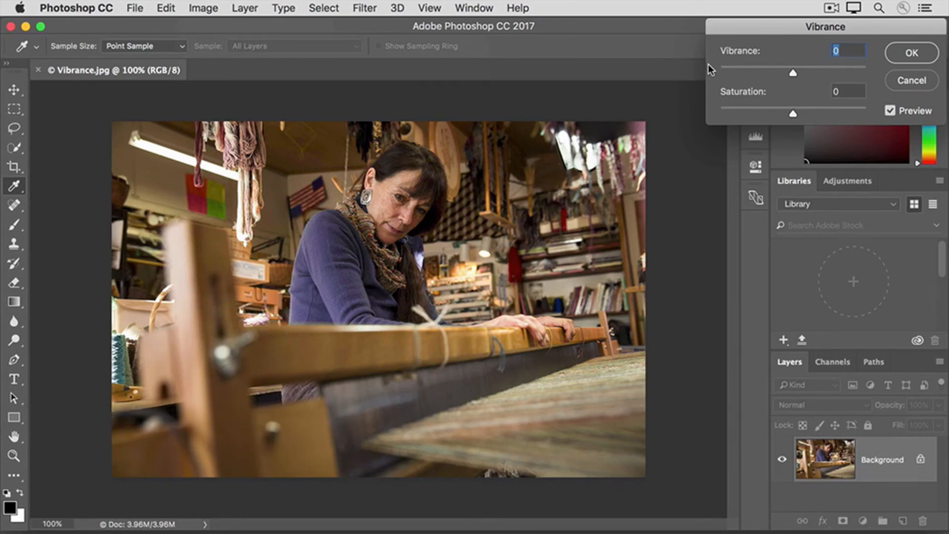
{"action": "left_click_drag", "start_coordinate": [792, 112], "coordinate": [842, 122]}
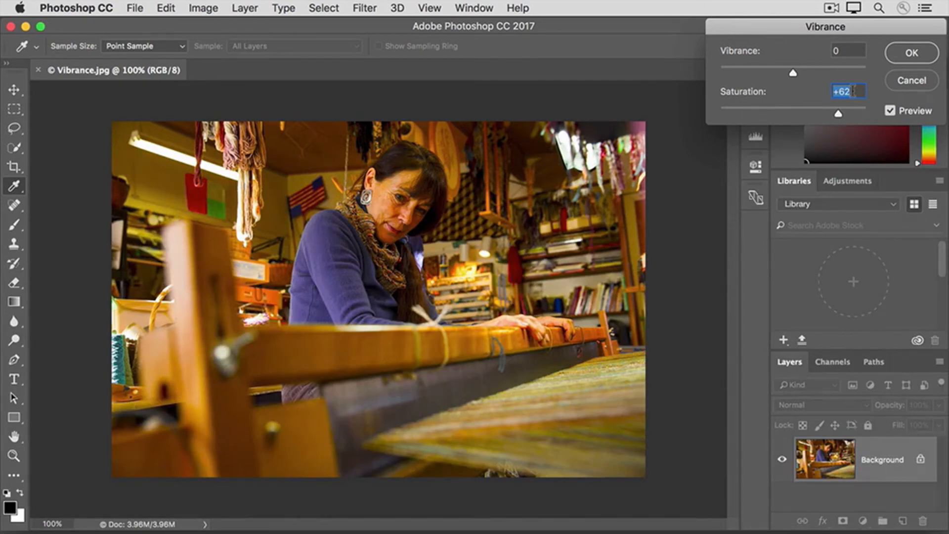
{"action": "type", "text": "0"}
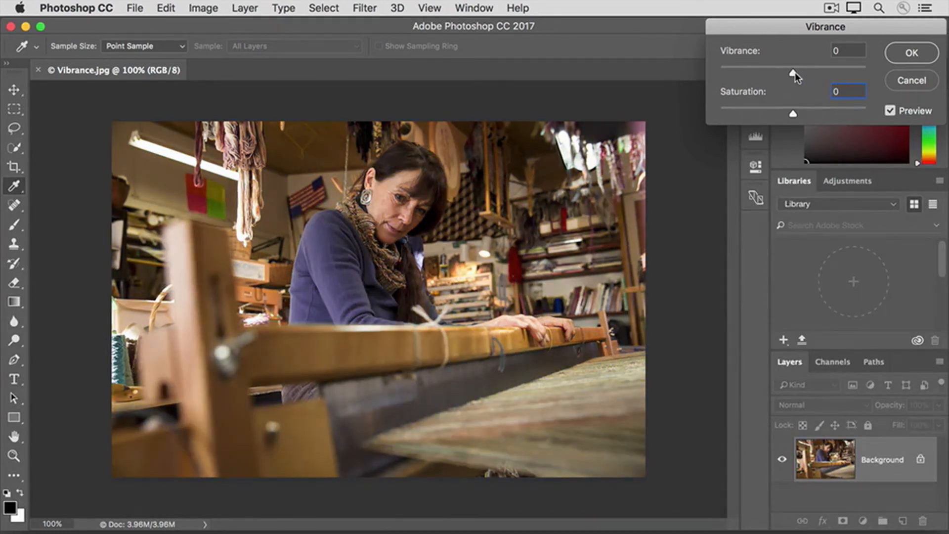
Step: Set Vibrance to +60, compare the photo with and without the preview, and apply the adjustment
{"action": "left_click_drag", "start_coordinate": [794, 73], "coordinate": [837, 74]}
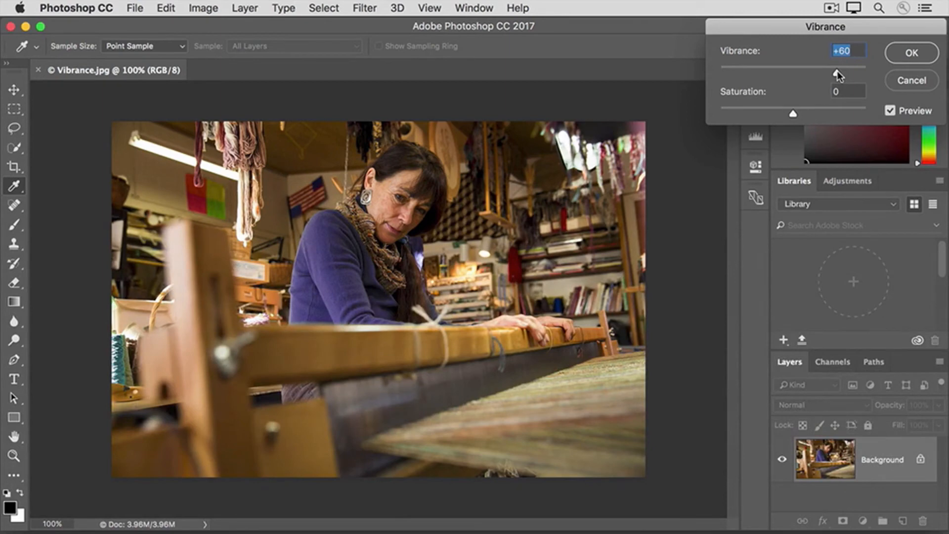
{"action": "left_click", "coordinate": [890, 112]}
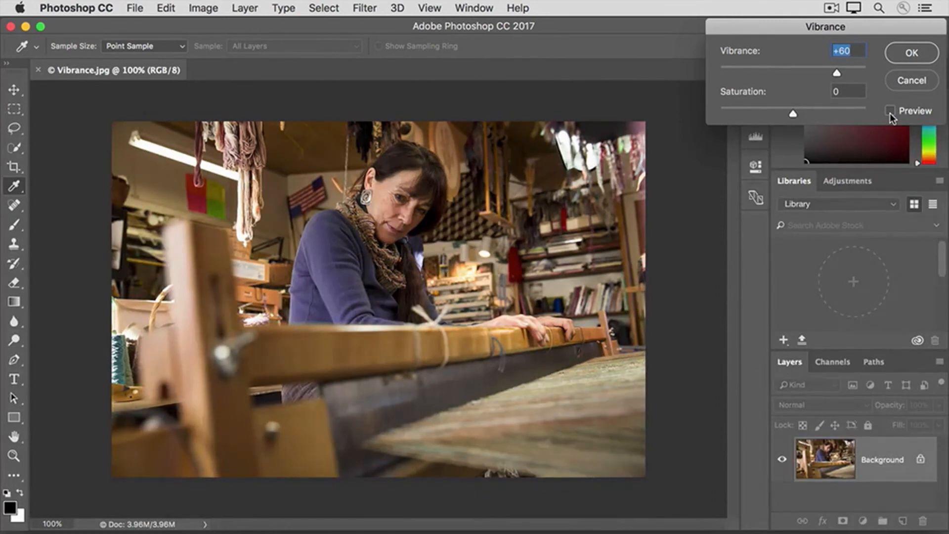
{"action": "left_click", "coordinate": [890, 113]}
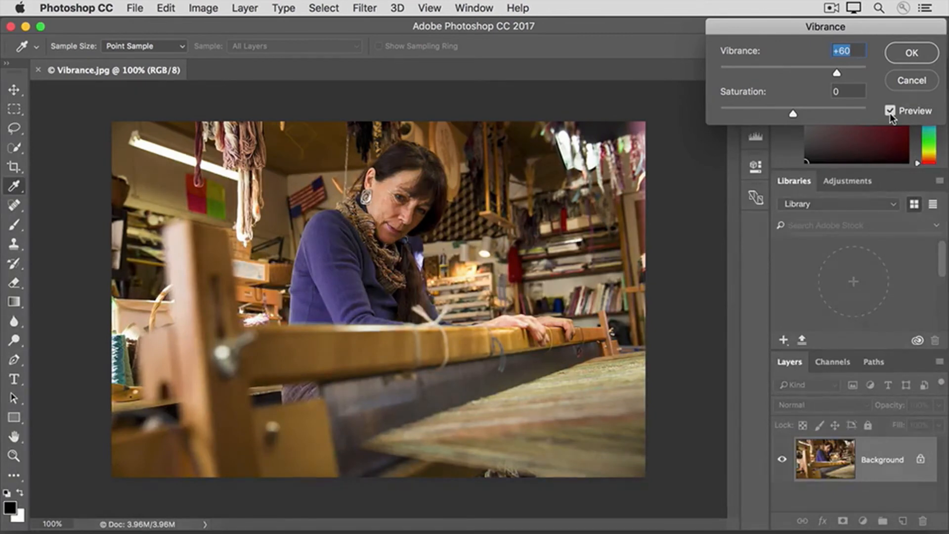
{"action": "left_click", "coordinate": [895, 54]}
{"action": "key", "text": "a"}
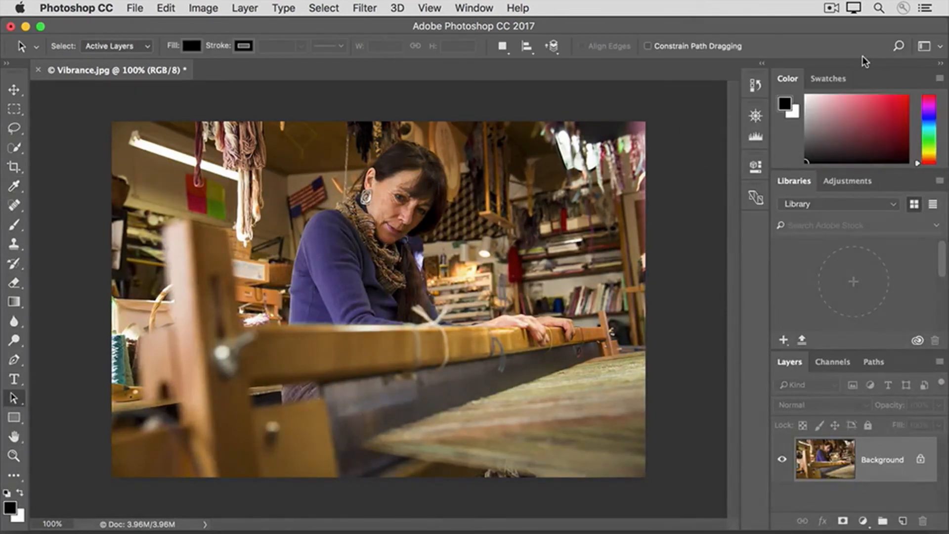
Step: Start saving the adjusted Vibrance.jpg photo as a separate file
{"action": "left_click", "coordinate": [136, 9]}
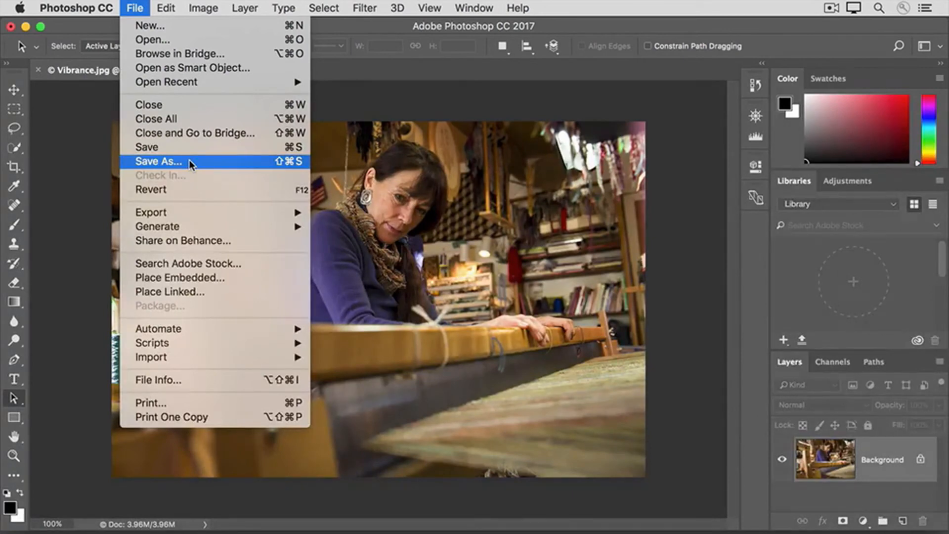
{"action": "left_click", "coordinate": [70, 163]}
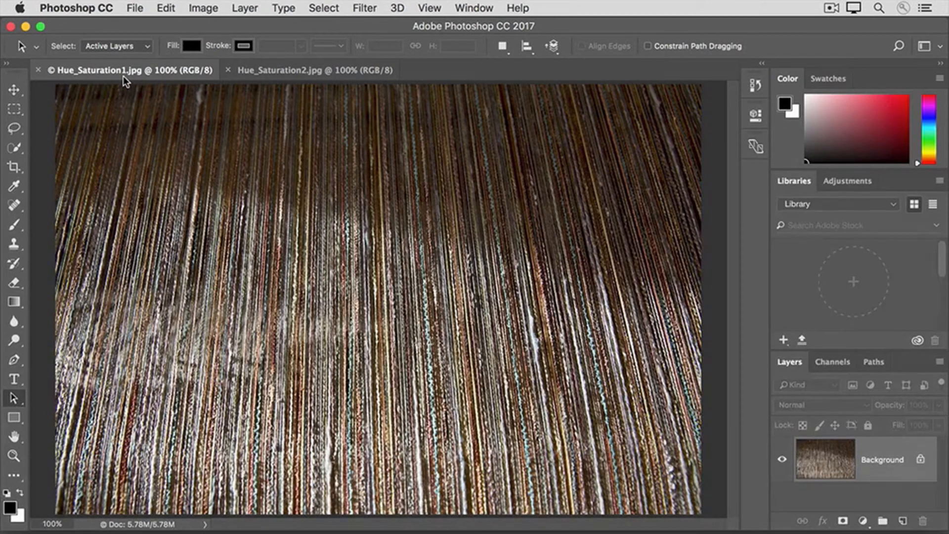
Step: Start a Hue/Saturation adjustment on Hue_Saturation1.jpg, try Hue at -155, and reset Hue to 0
{"action": "left_click", "coordinate": [197, 8]}
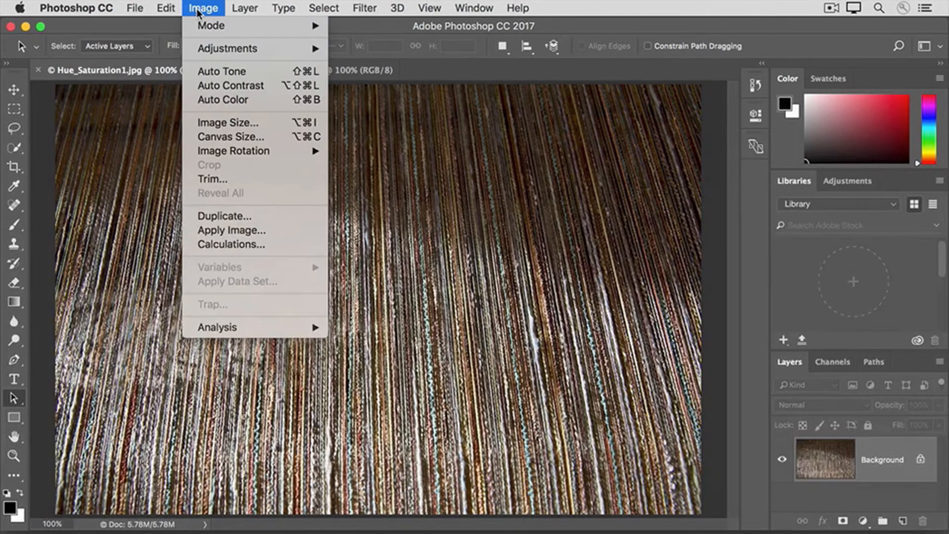
{"action": "mouse_move", "coordinate": [198, 49]}
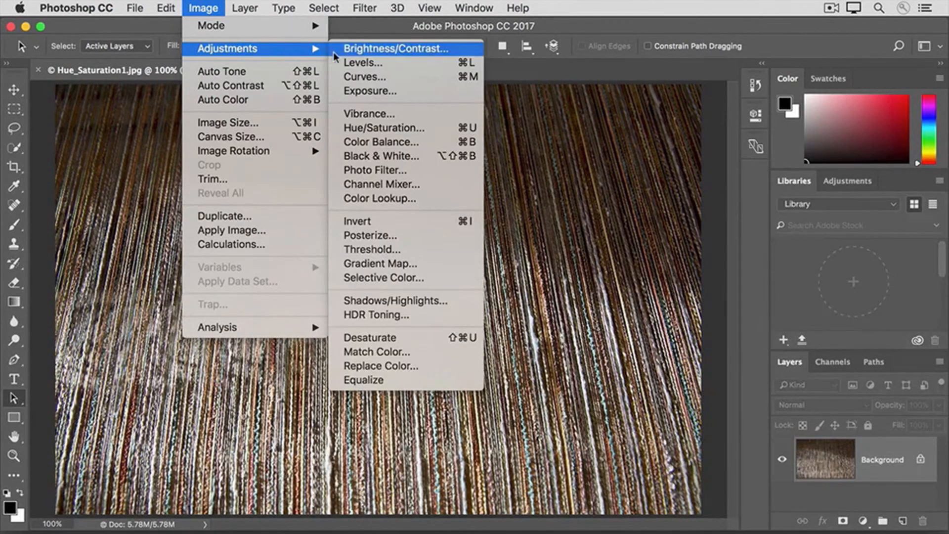
{"action": "left_click", "coordinate": [338, 128]}
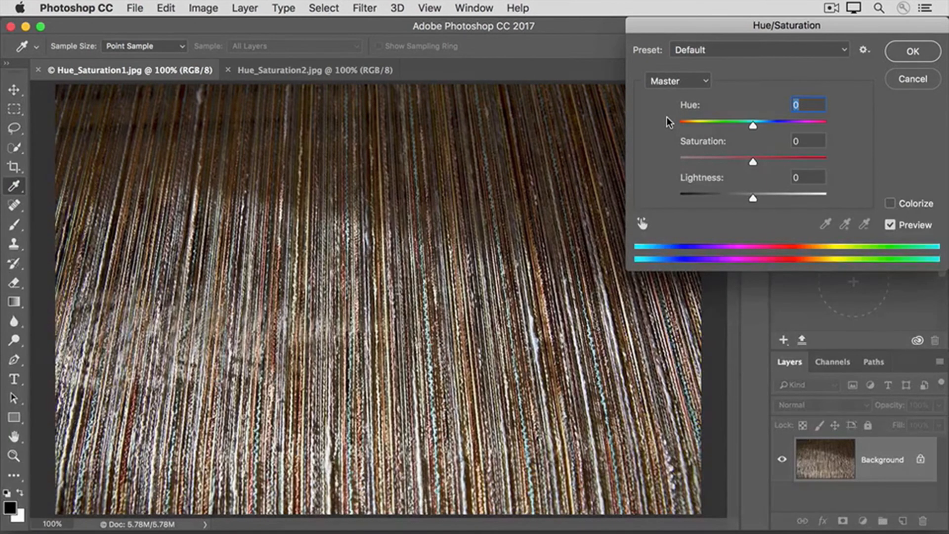
{"action": "left_click_drag", "start_coordinate": [753, 126], "coordinate": [685, 125]}
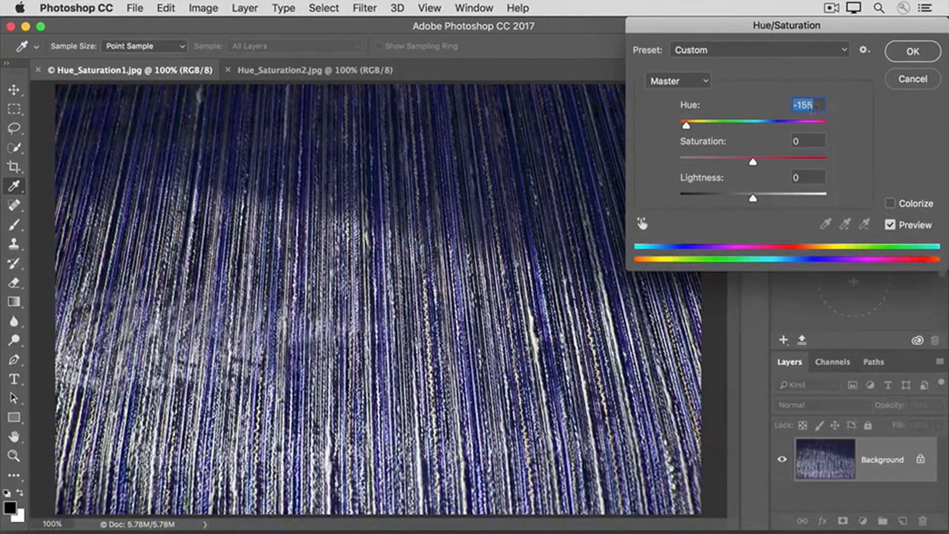
{"action": "type", "text": "0"}
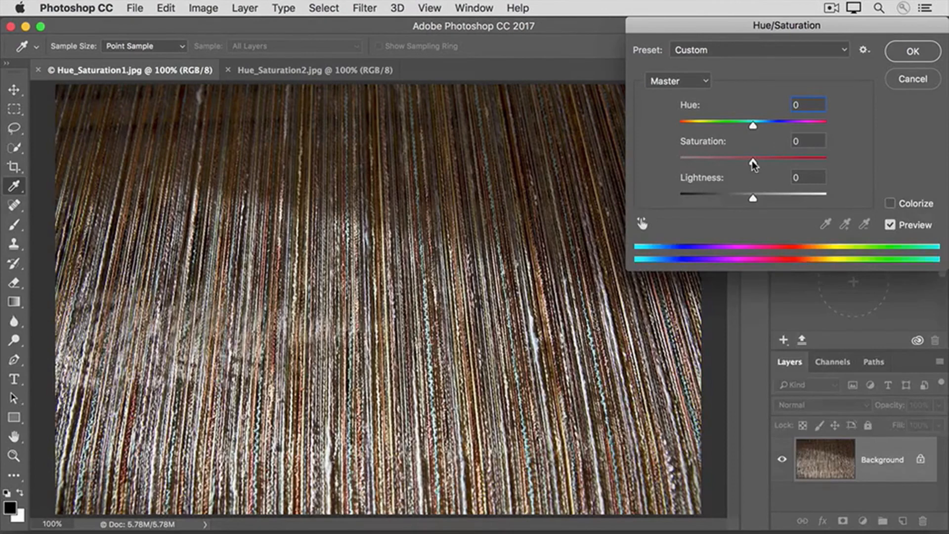
Step: Try the master Saturation at +49 and -48, and reset Saturation to 0
{"action": "left_click_drag", "start_coordinate": [752, 165], "coordinate": [777, 161]}
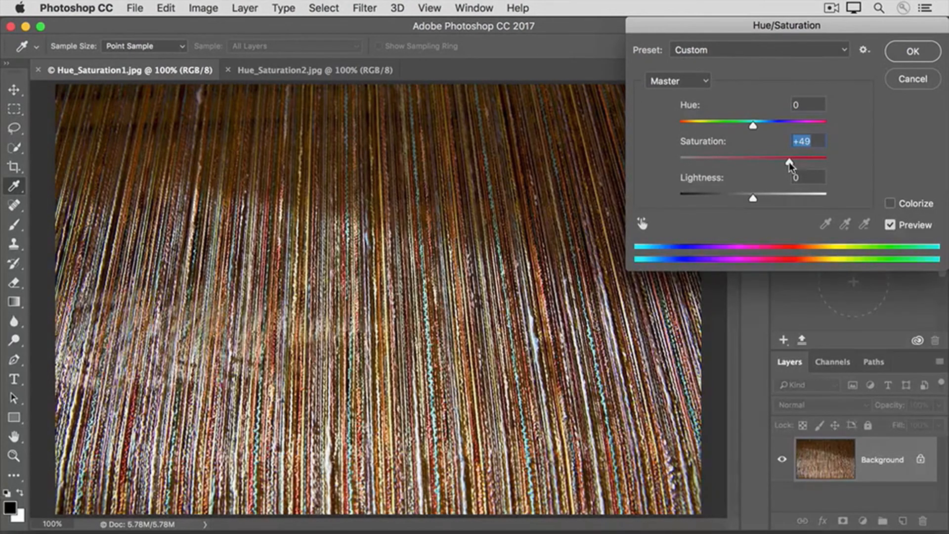
{"action": "left_click_drag", "start_coordinate": [789, 162], "coordinate": [717, 159]}
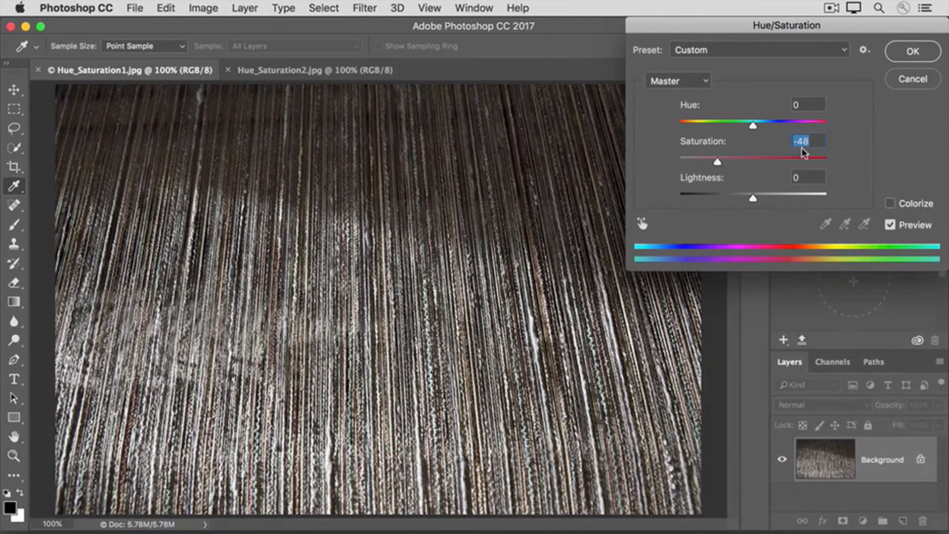
{"action": "type", "text": "0"}
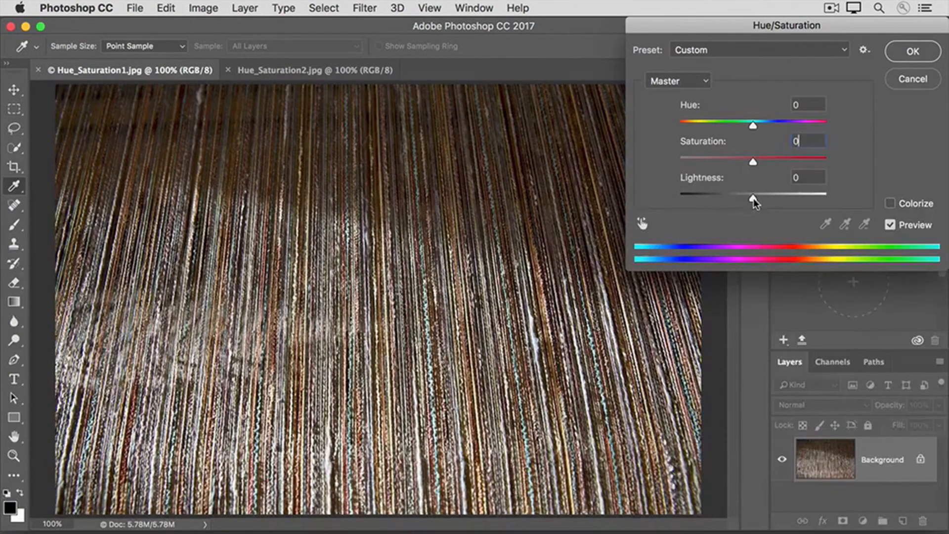
Step: Try Lightness at +40, reset it to 0, and cancel the Hue/Saturation adjustment
{"action": "left_click_drag", "start_coordinate": [754, 200], "coordinate": [782, 193]}
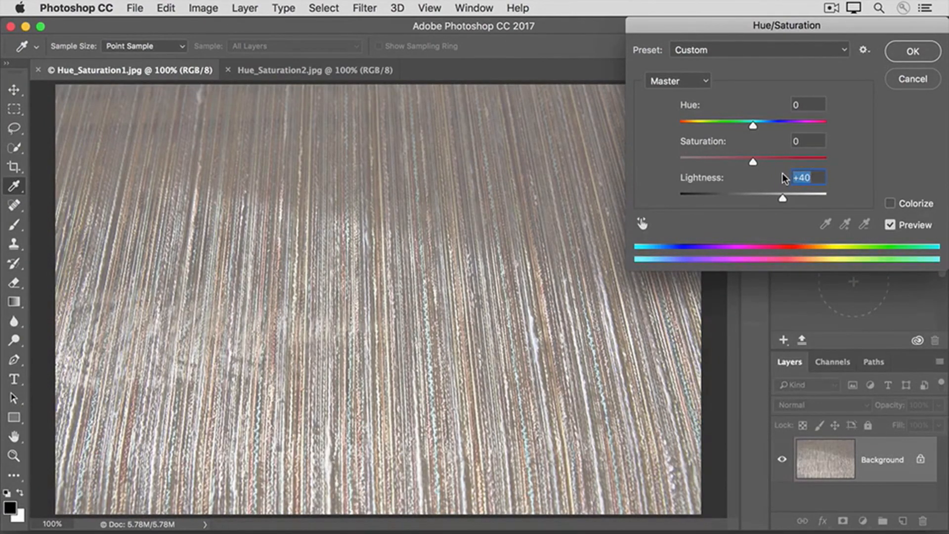
{"action": "type", "text": "0"}
{"action": "key", "text": "Tab"}
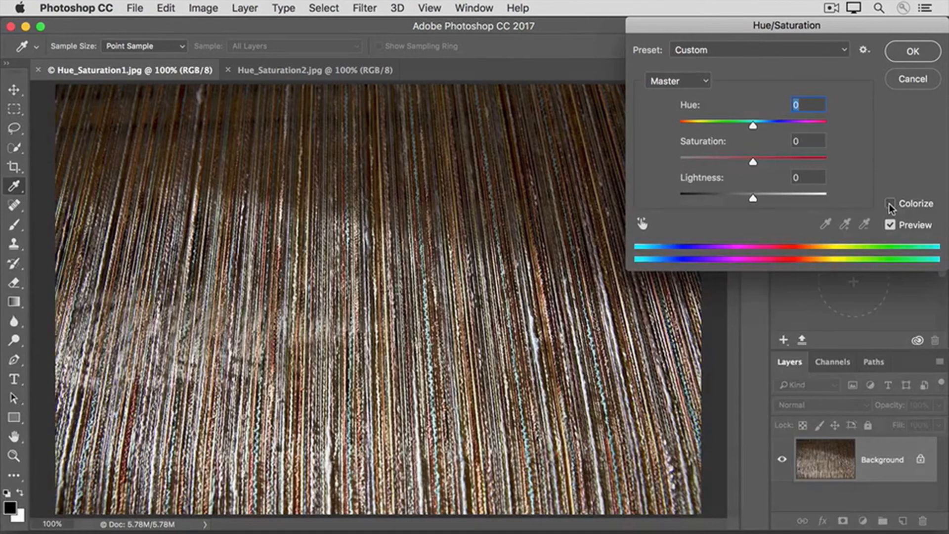
{"action": "left_click", "coordinate": [900, 85]}
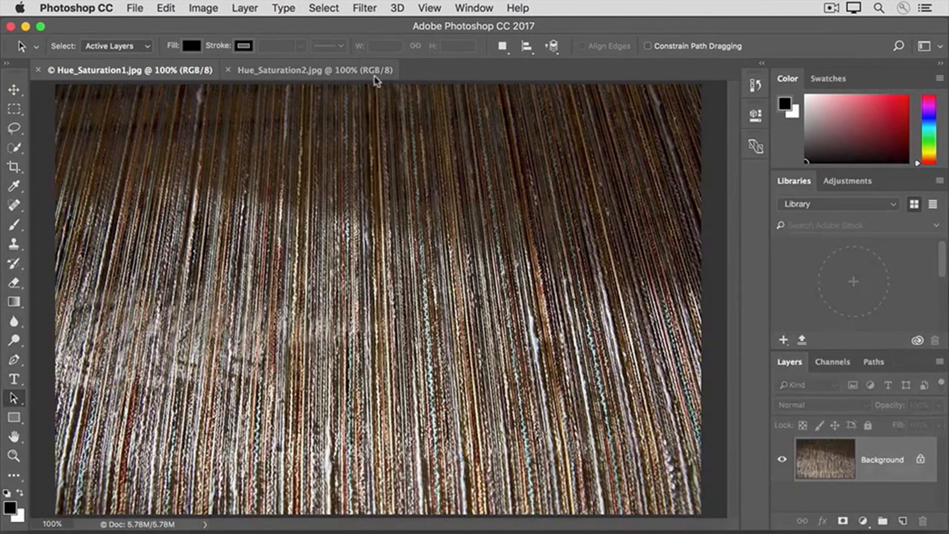
Step: Start a Hue/Saturation adjustment on the Hue_Saturation2.jpg flower photo and limit it to the Yellows
{"action": "left_click", "coordinate": [290, 73]}
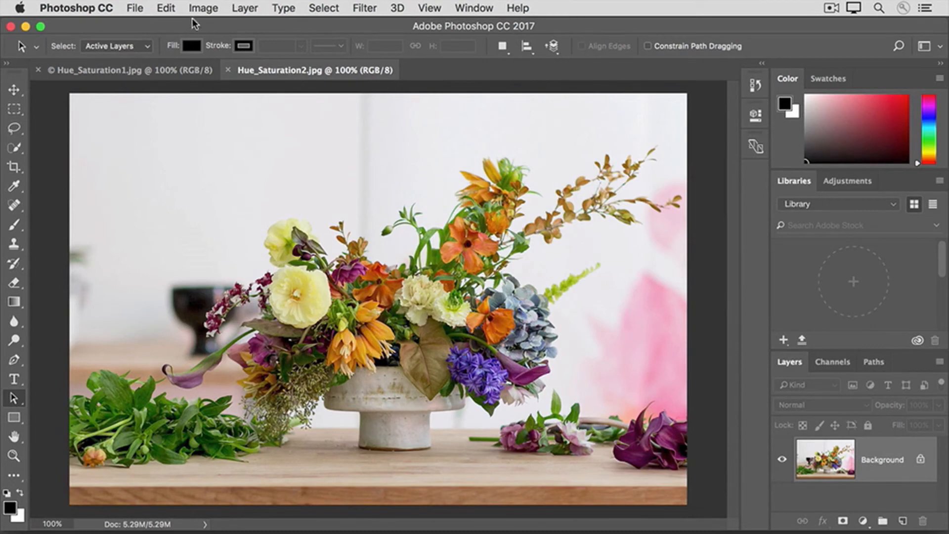
{"action": "left_click", "coordinate": [191, 15]}
{"action": "mouse_move", "coordinate": [191, 50]}
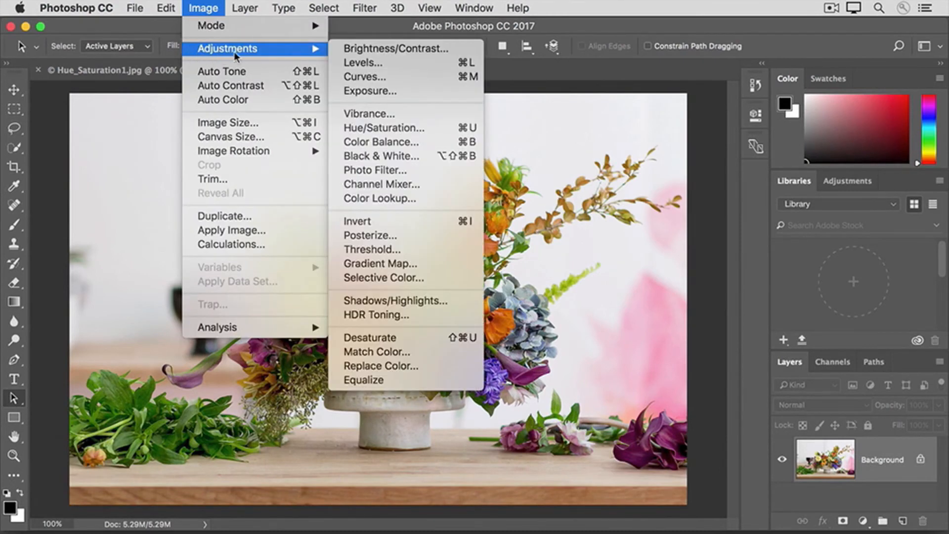
{"action": "left_click", "coordinate": [336, 130]}
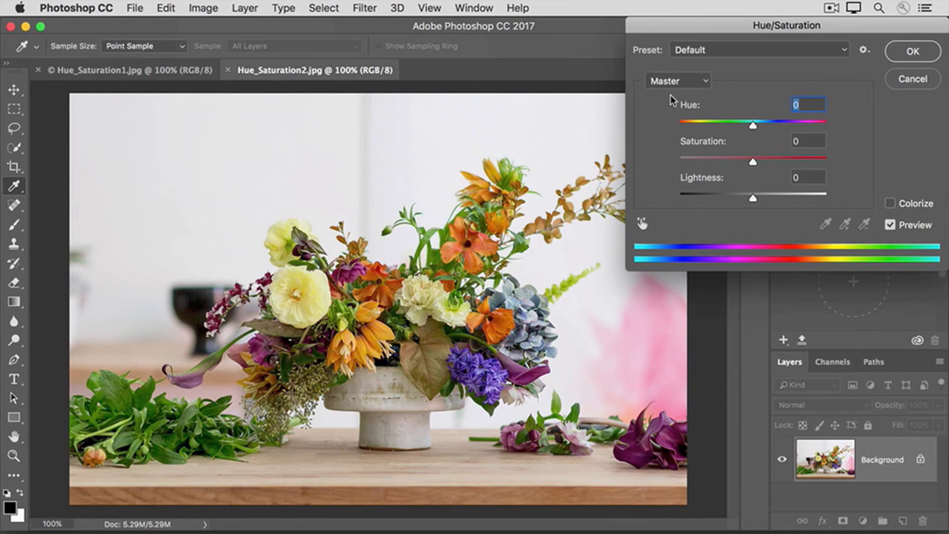
{"action": "left_click", "coordinate": [706, 82]}
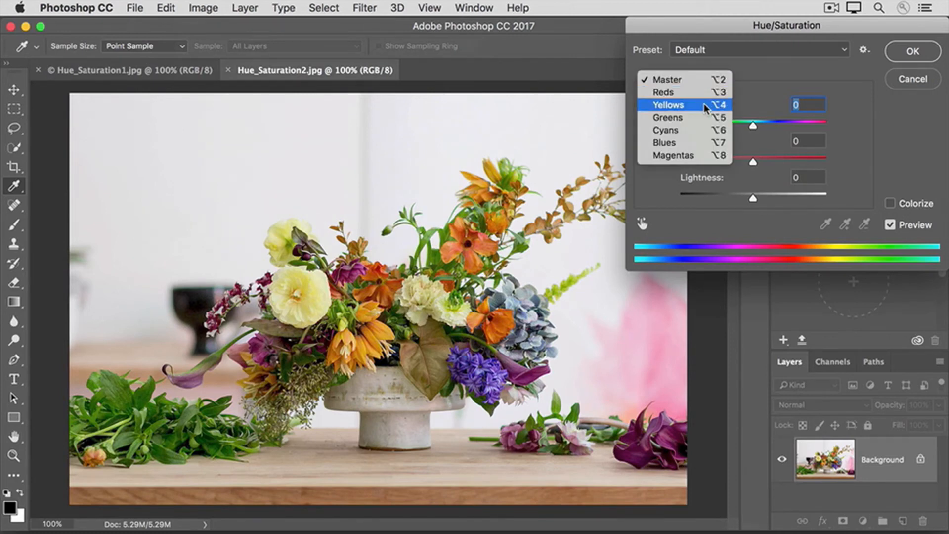
{"action": "left_click", "coordinate": [704, 105]}
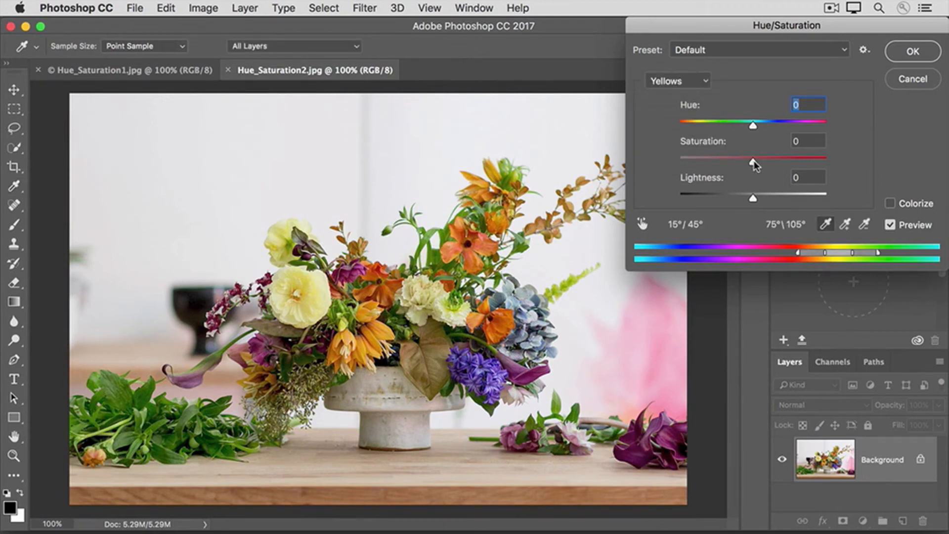
Step: Try the Yellows' Saturation at -86, and set it to -30
{"action": "left_click_drag", "start_coordinate": [754, 161], "coordinate": [688, 156]}
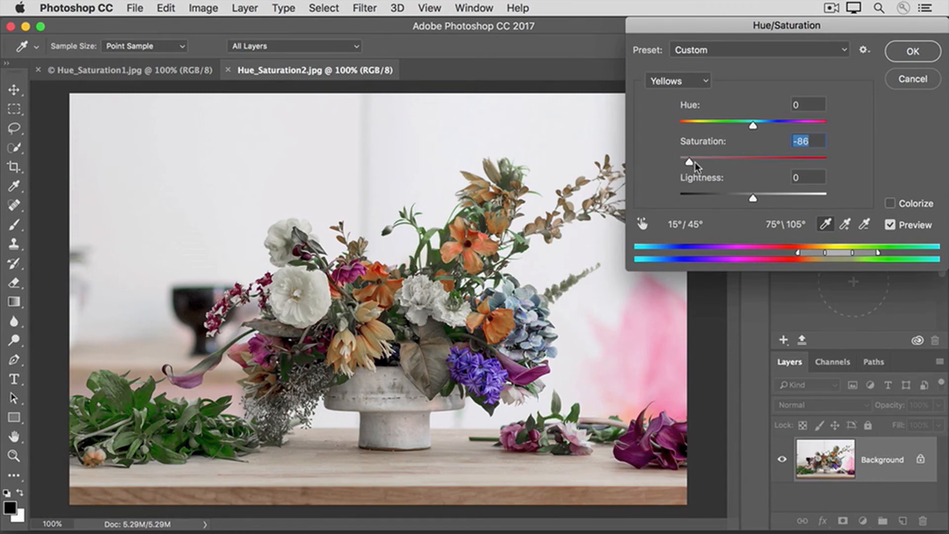
{"action": "left_click_drag", "start_coordinate": [688, 161], "coordinate": [730, 161]}
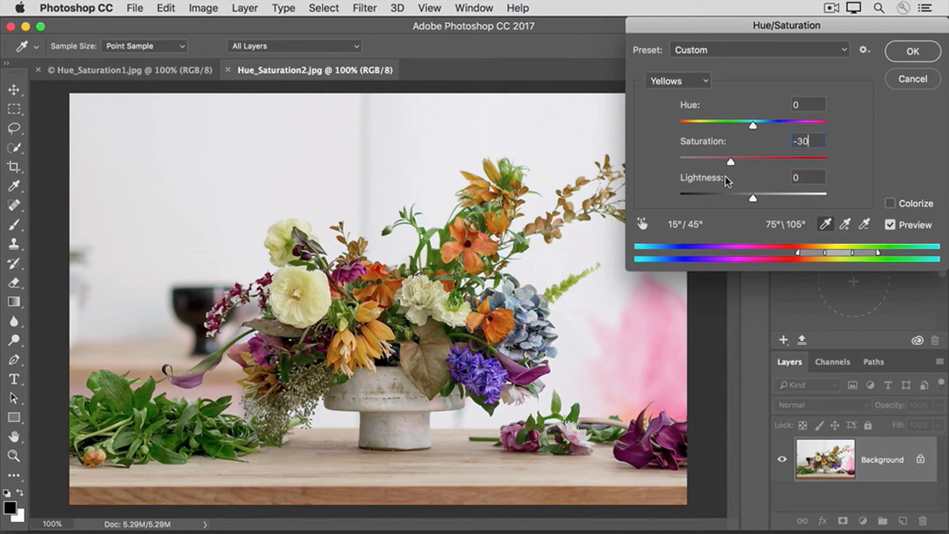
{"action": "left_click", "coordinate": [705, 81]}
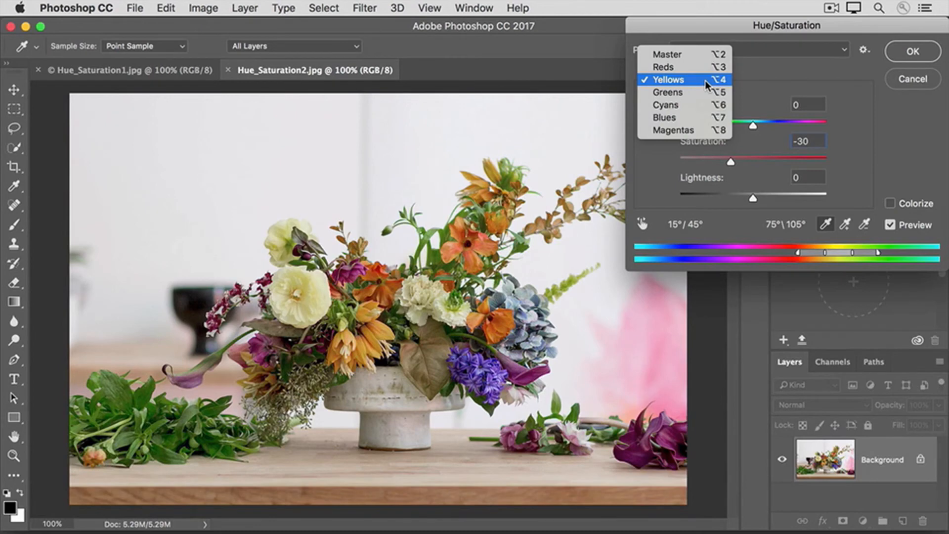
{"action": "left_click", "coordinate": [740, 81]}
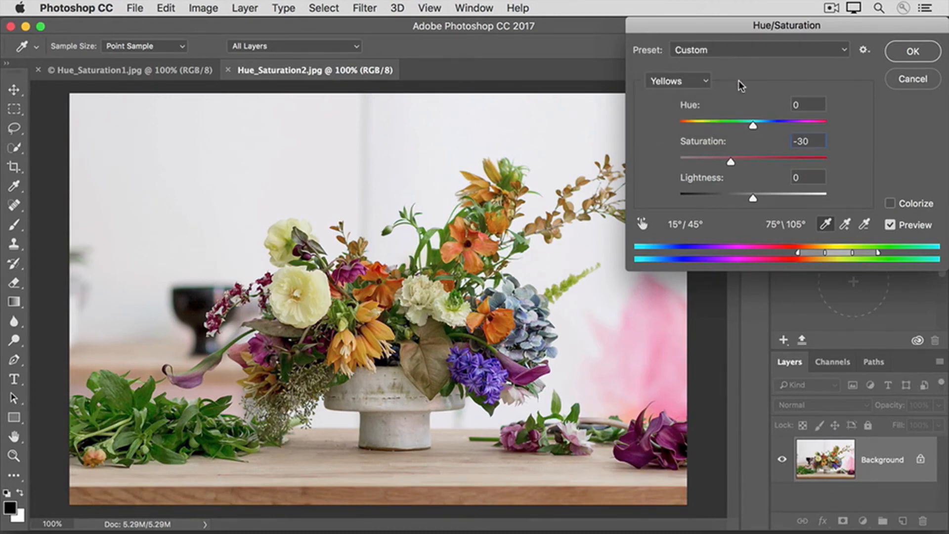
Step: With the on-image adjustment tool on the orange flower, try Reds Saturation at +99, set it to -29, and apply the adjustment
{"action": "left_click", "coordinate": [641, 224]}
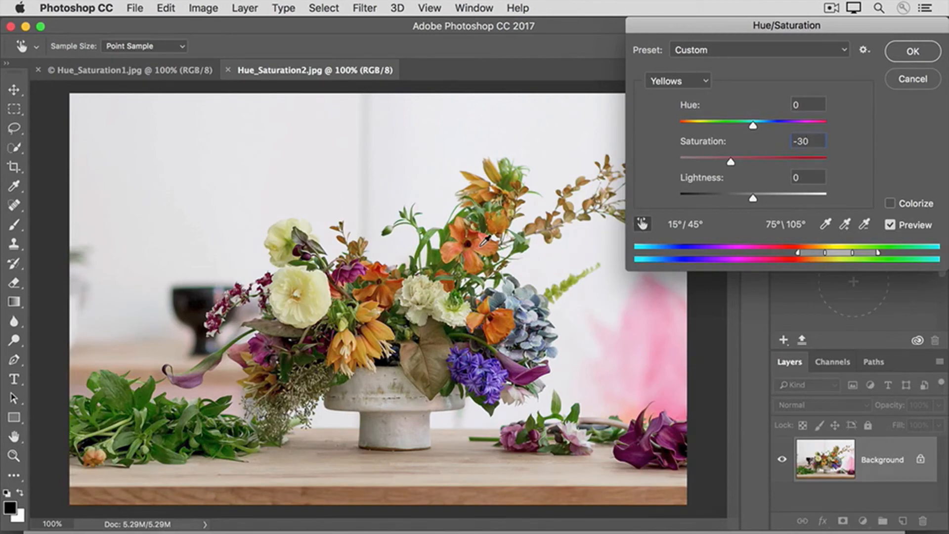
{"action": "left_click_drag", "start_coordinate": [483, 242], "coordinate": [576, 255]}
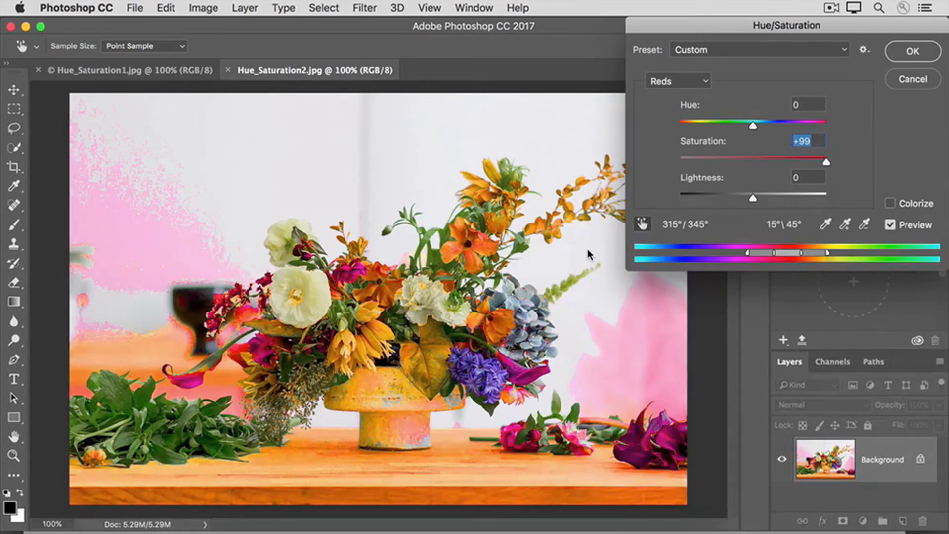
{"action": "left_click_drag", "start_coordinate": [587, 249], "coordinate": [483, 241]}
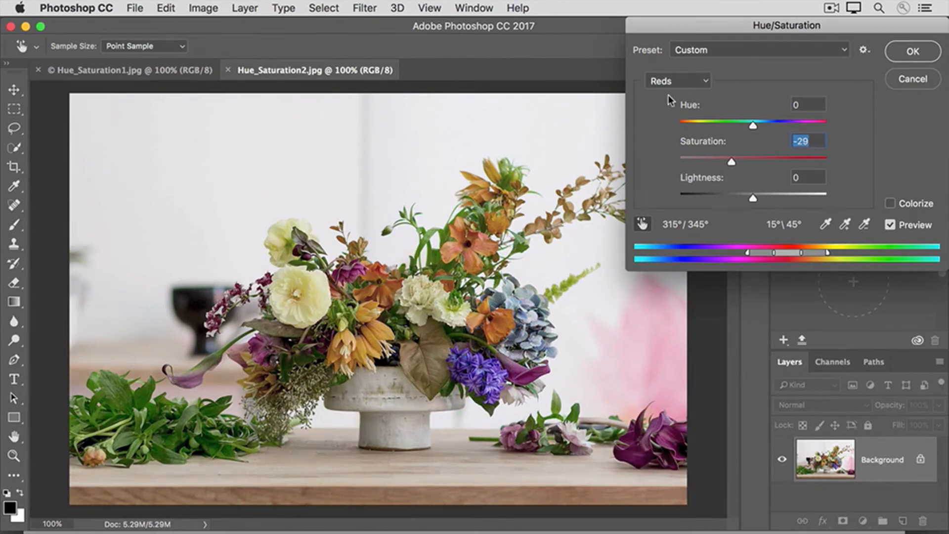
{"action": "left_click", "coordinate": [647, 223]}
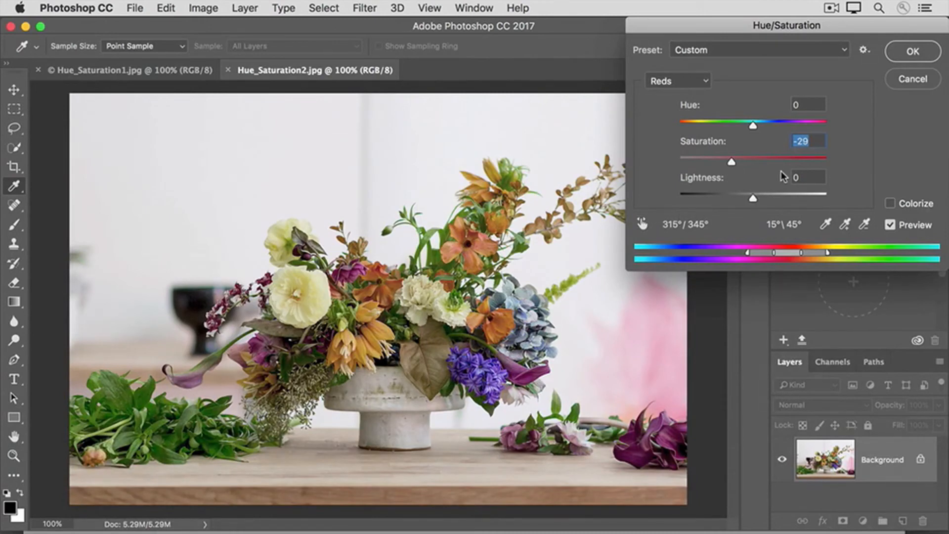
{"action": "left_click", "coordinate": [905, 51]}
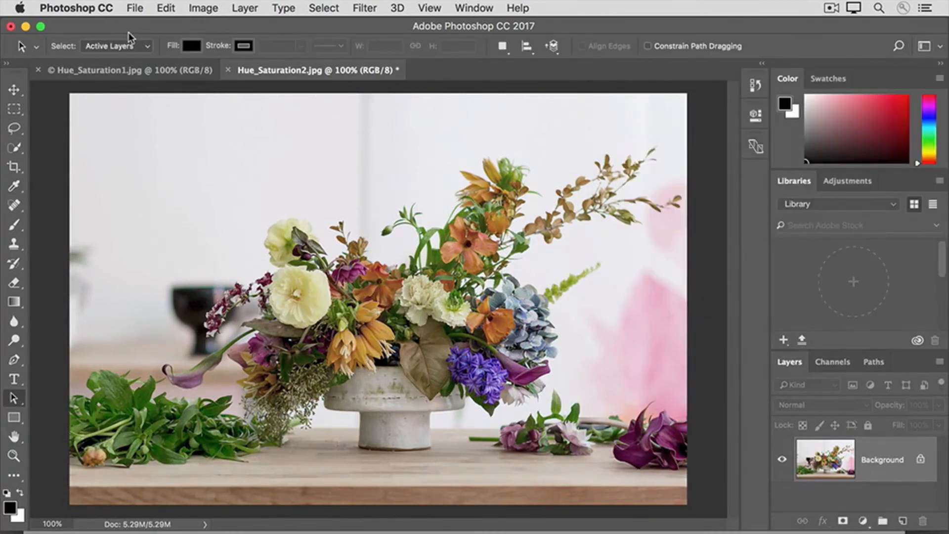
Step: Start saving the adjusted Hue_Saturation2.jpg flower photo as a separate file
{"action": "left_click", "coordinate": [134, 9]}
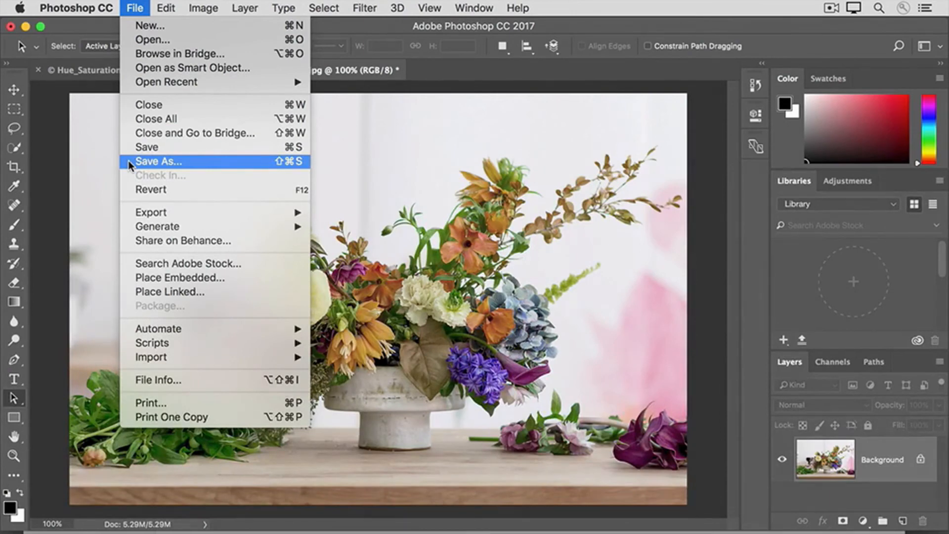
{"action": "left_click", "coordinate": [93, 159]}
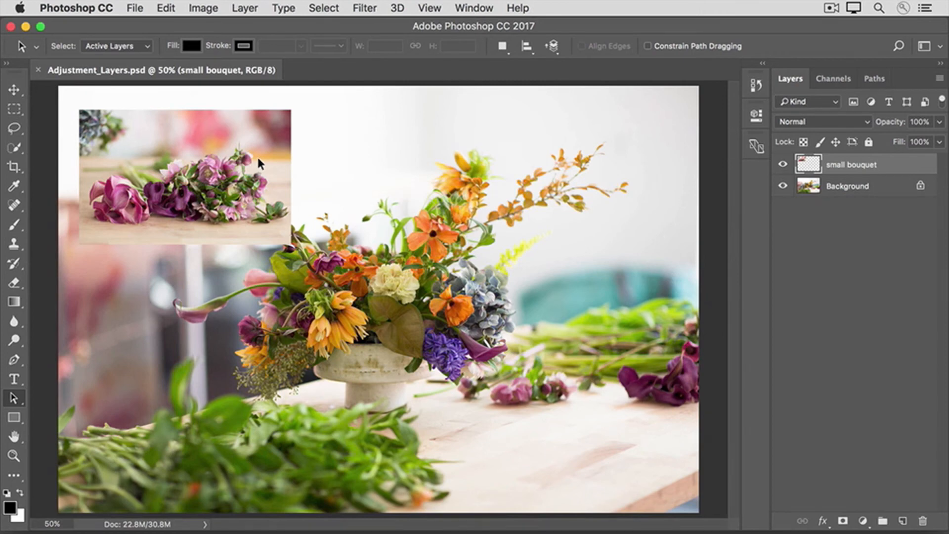
Step: In Adjustment_Layers.psd, add a Black & White adjustment layer above the small bouquet layer with Yellows at 105 and Greens at -15
{"action": "left_click", "coordinate": [863, 522]}
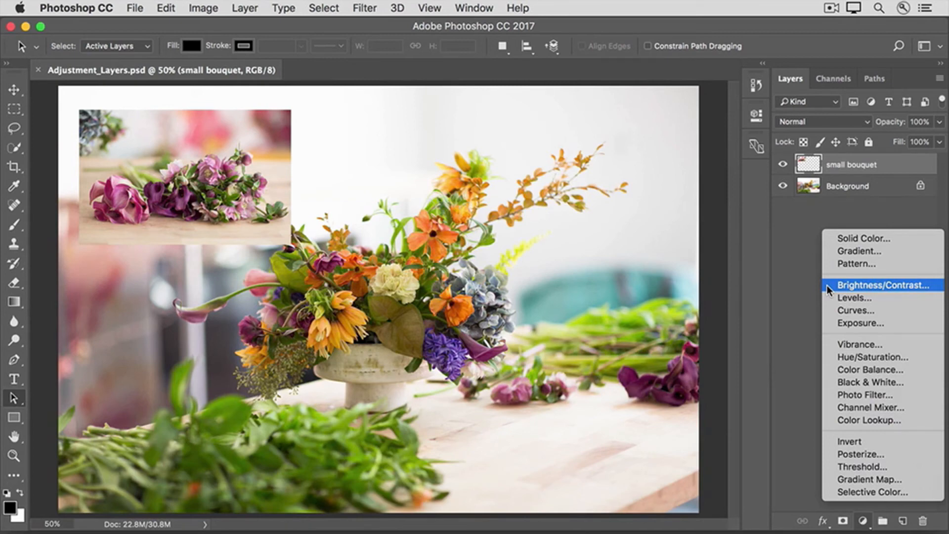
{"action": "left_click", "coordinate": [829, 381]}
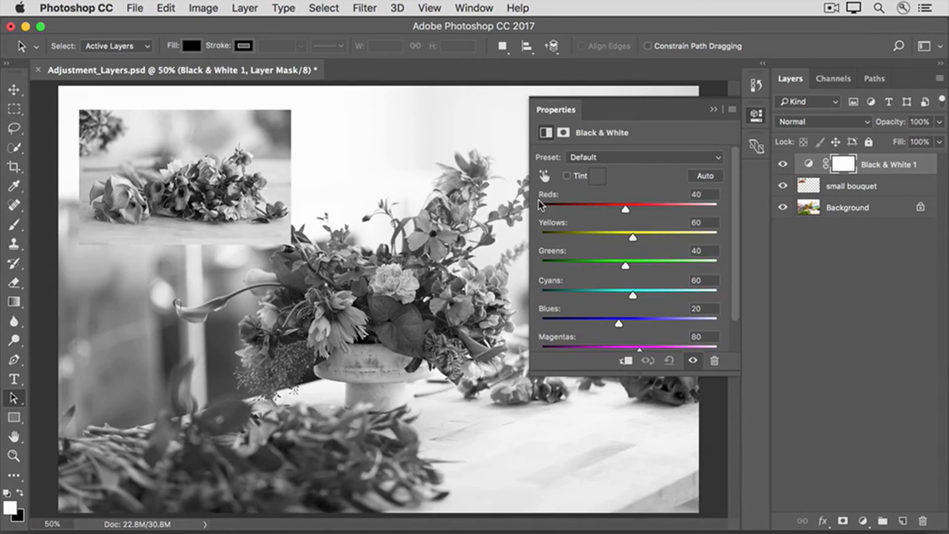
{"action": "left_click_drag", "start_coordinate": [636, 237], "coordinate": [648, 238]}
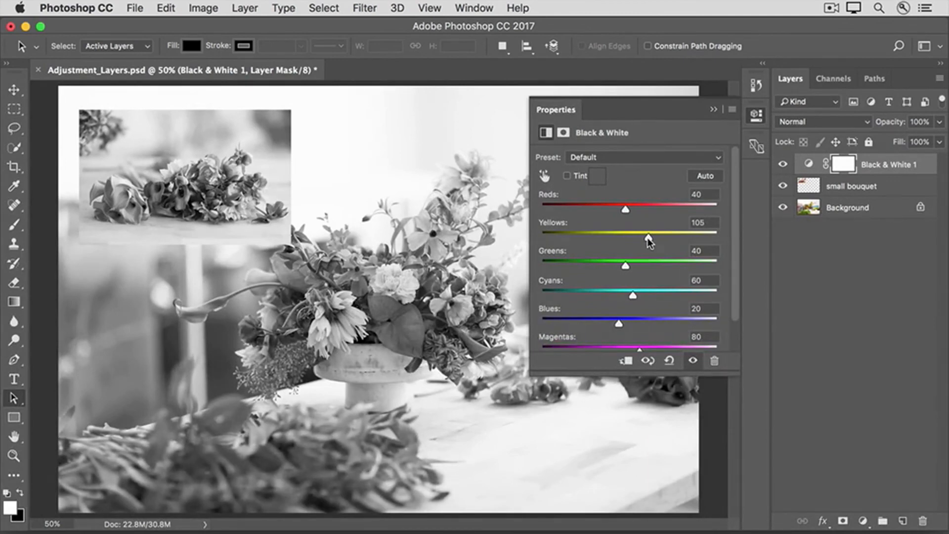
{"action": "left_click_drag", "start_coordinate": [625, 264], "coordinate": [606, 265]}
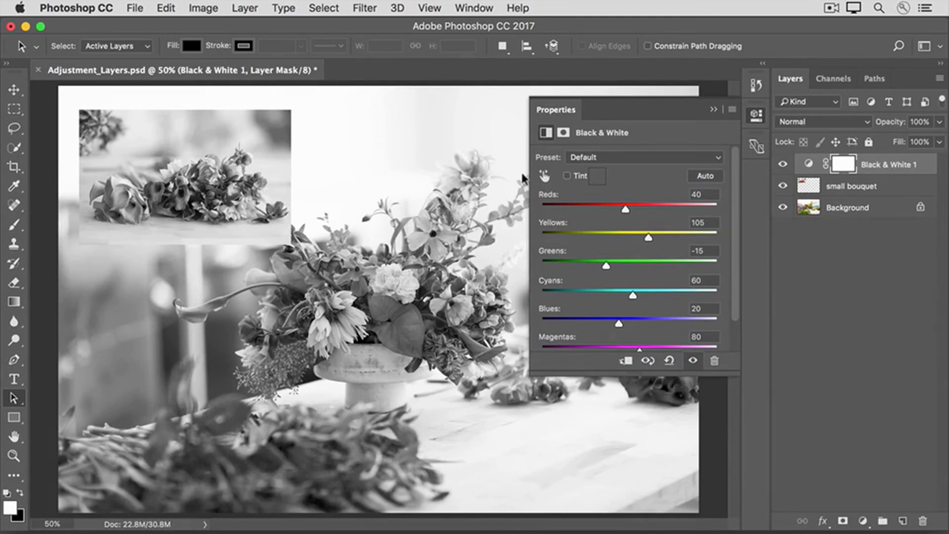
{"action": "left_click", "coordinate": [712, 109]}
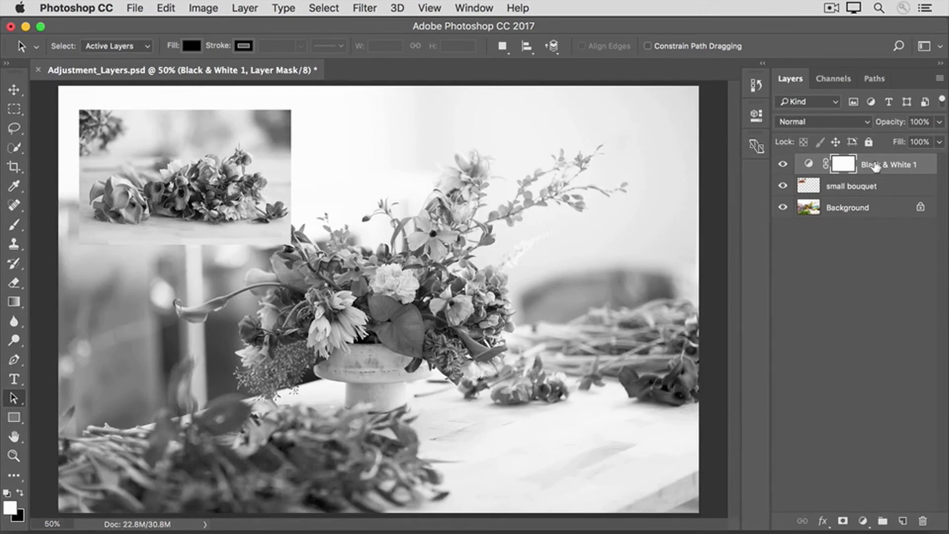
Step: Reopen the Black & White adjustment and brighten the flower near the bouquet's center with the on-image adjustment tool, setting Reds to 56
{"action": "left_click", "coordinate": [755, 119]}
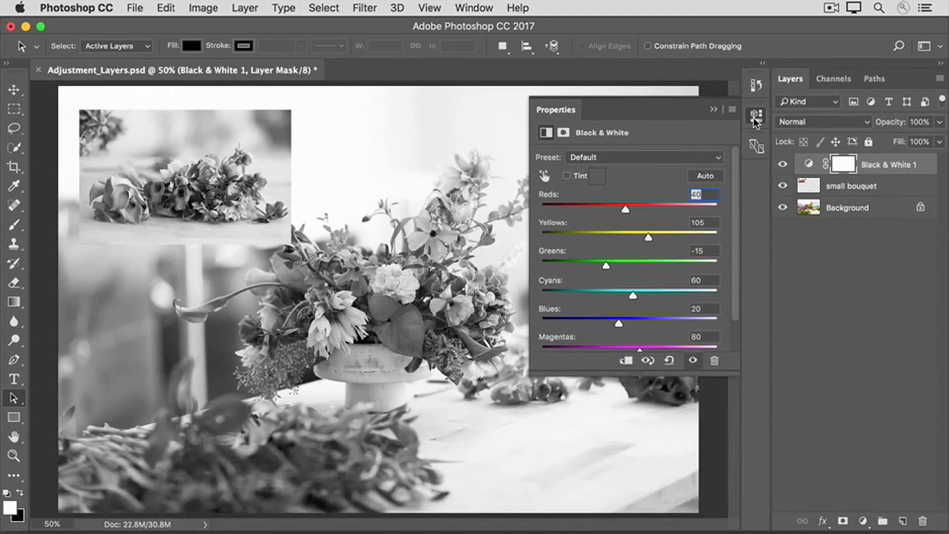
{"action": "left_click", "coordinate": [544, 177]}
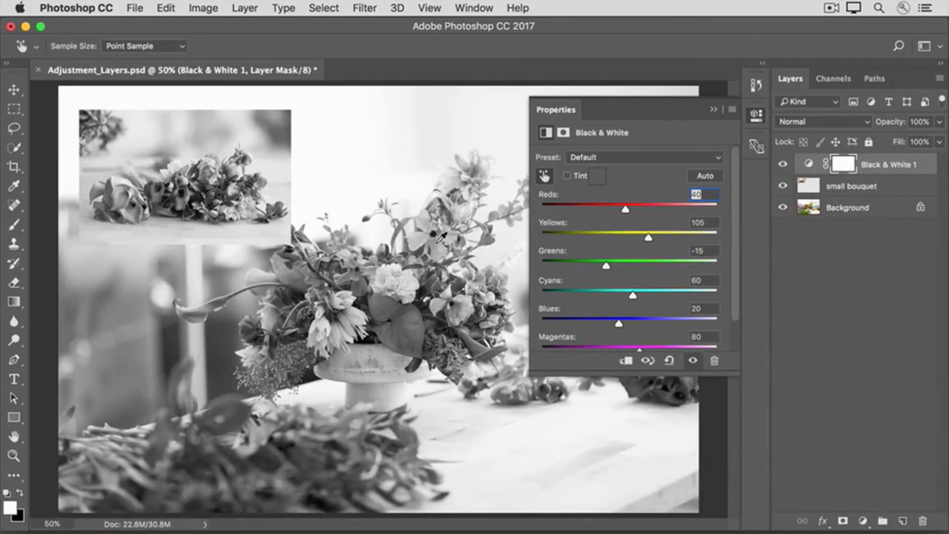
{"action": "mouse_move", "coordinate": [441, 236]}
{"action": "left_mouse_down"}
{"action": "mouse_move", "coordinate": [400, 247]}
{"action": "mouse_move", "coordinate": [444, 247]}
{"action": "left_mouse_up"}
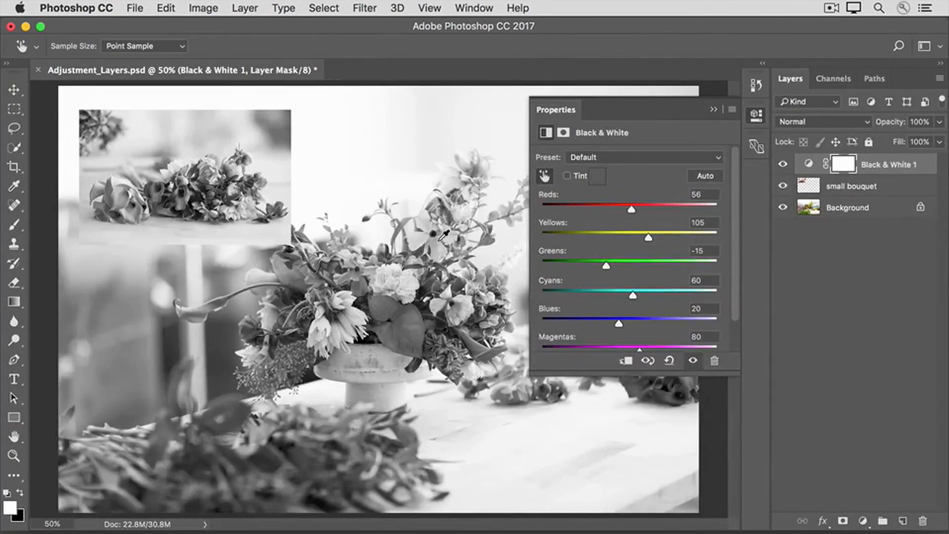
{"action": "left_click", "coordinate": [715, 108]}
{"action": "key", "text": "a"}
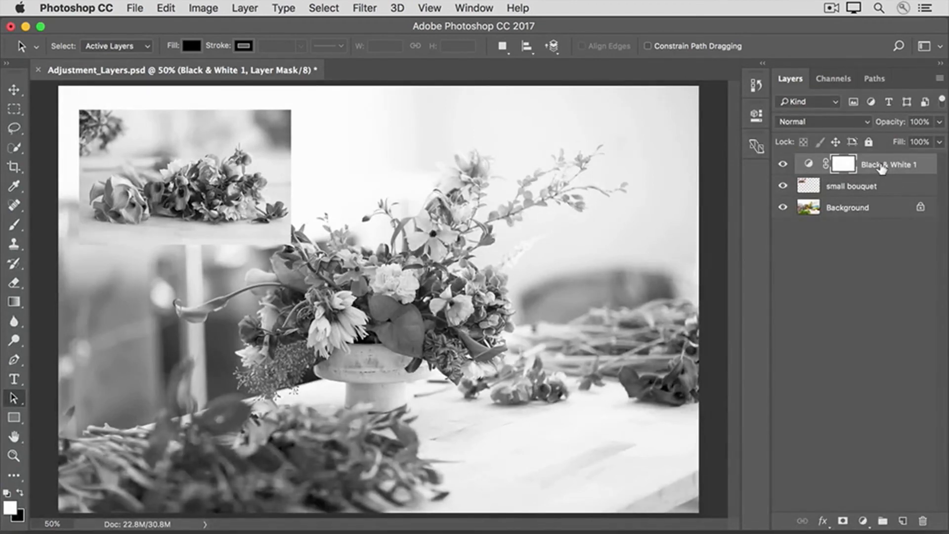
Step: Move the Black & White adjustment layer below the small bouquet layer and start saving the document as a new file
{"action": "left_click_drag", "start_coordinate": [881, 169], "coordinate": [881, 196]}
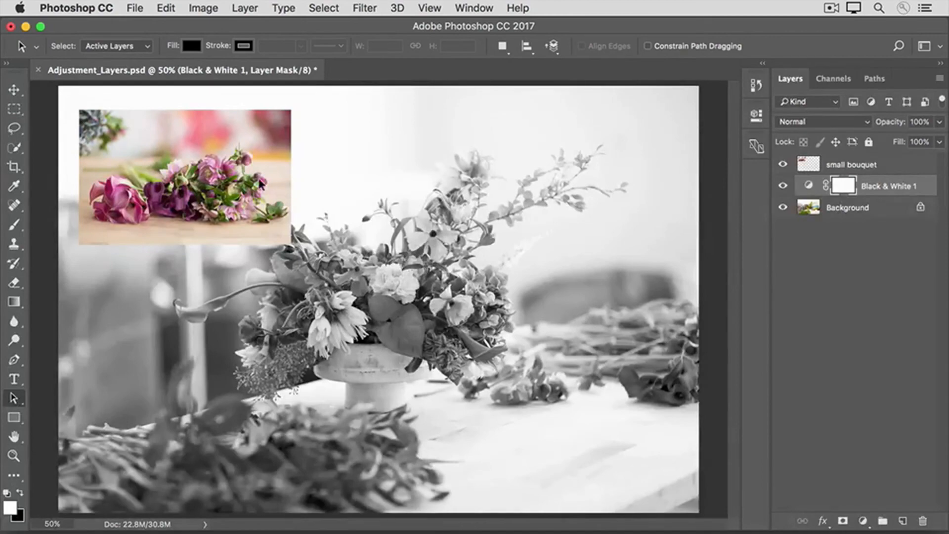
{"action": "left_click", "coordinate": [130, 8]}
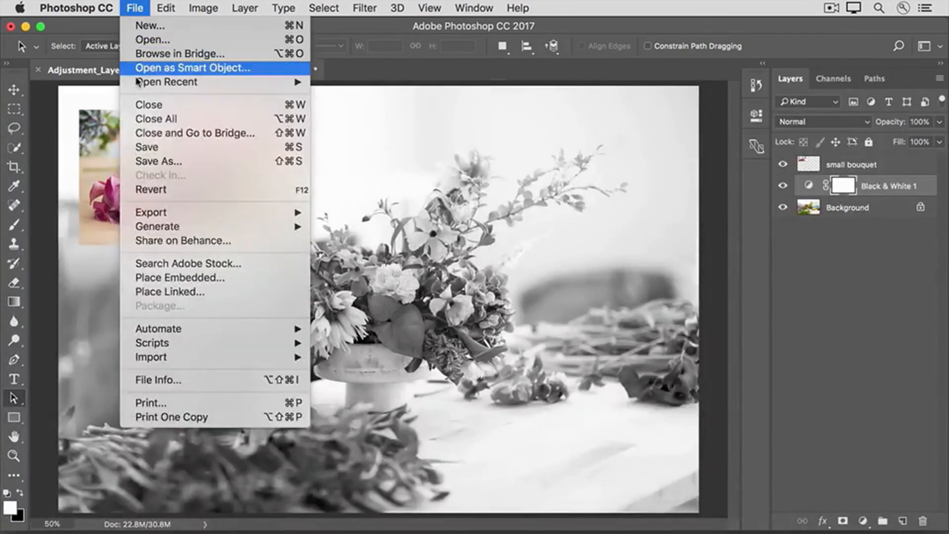
{"action": "left_click", "coordinate": [164, 161]}
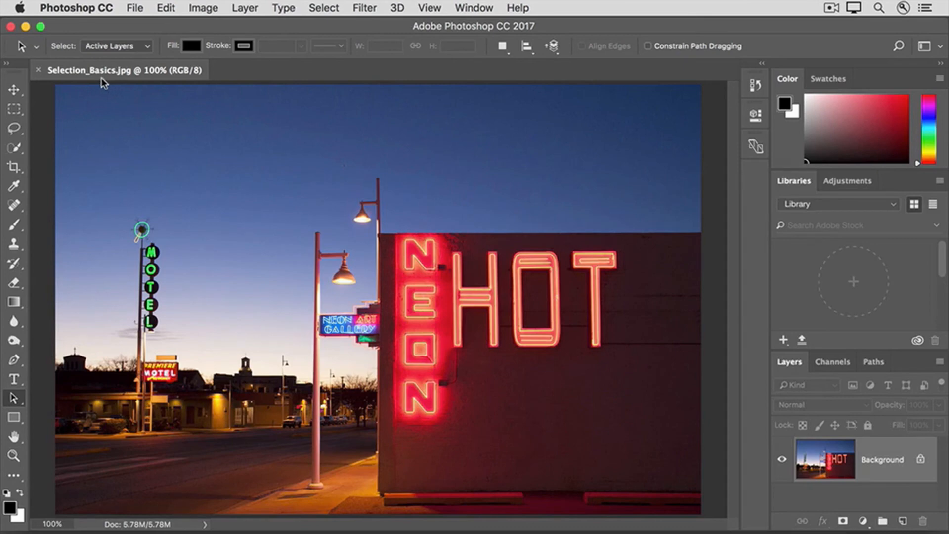
Step: In Selection_Basics.jpg, select the left part of the neon wall with the Rectangular Marquee tool and add the rest of the wall
{"action": "left_click", "coordinate": [15, 108]}
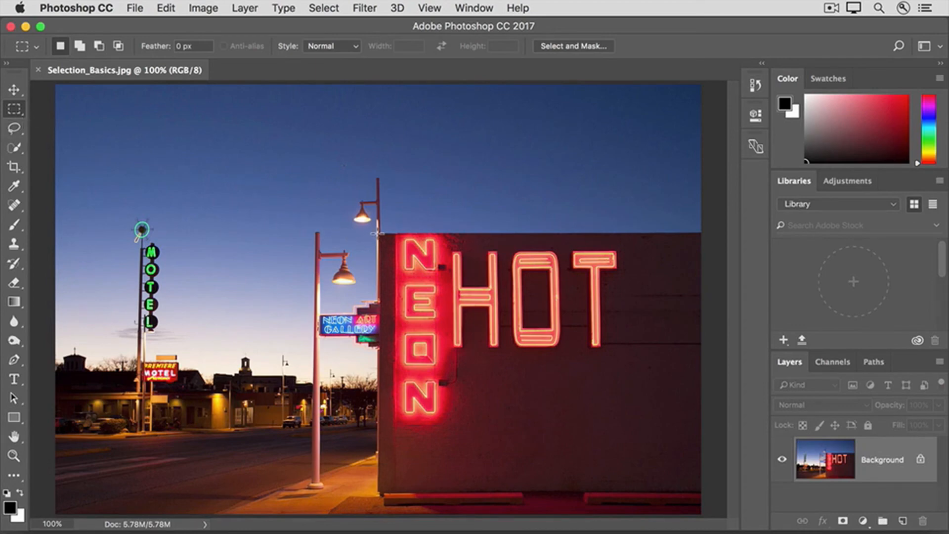
{"action": "left_click_drag", "start_coordinate": [378, 234], "coordinate": [568, 515]}
{"action": "left_click", "coordinate": [80, 49]}
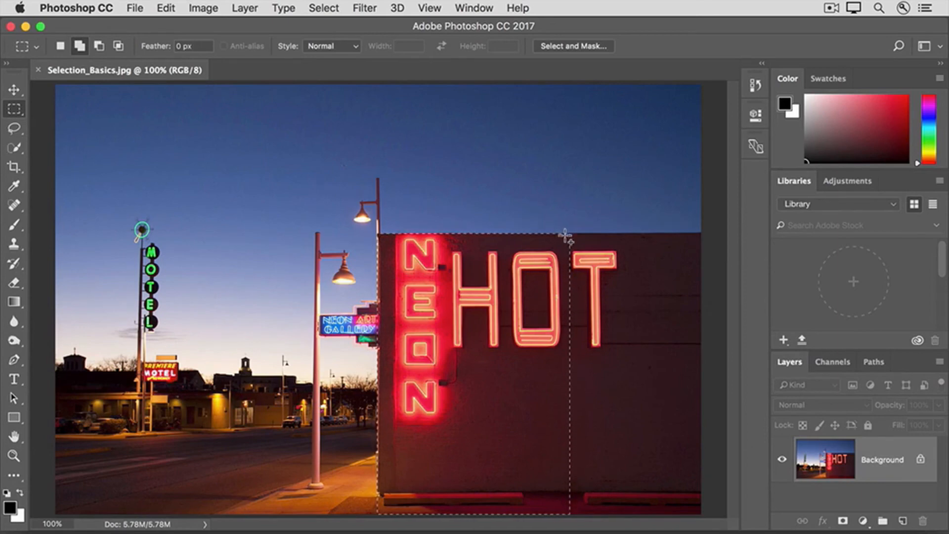
{"action": "left_click_drag", "start_coordinate": [565, 237], "coordinate": [704, 514]}
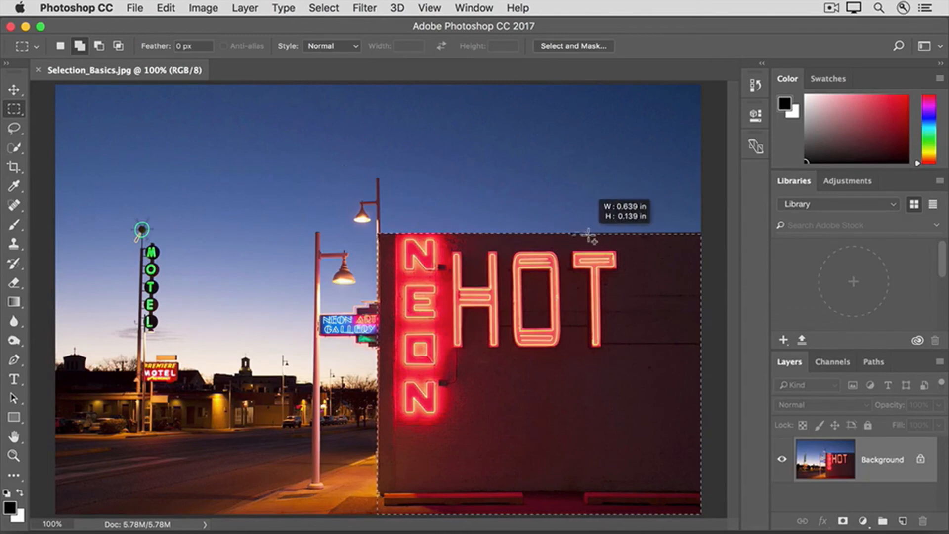
Step: Try adding a thin strip of sky to the wall selection, and subtract that strip and the one along the wall's base
{"action": "left_click_drag", "start_coordinate": [644, 238], "coordinate": [702, 245]}
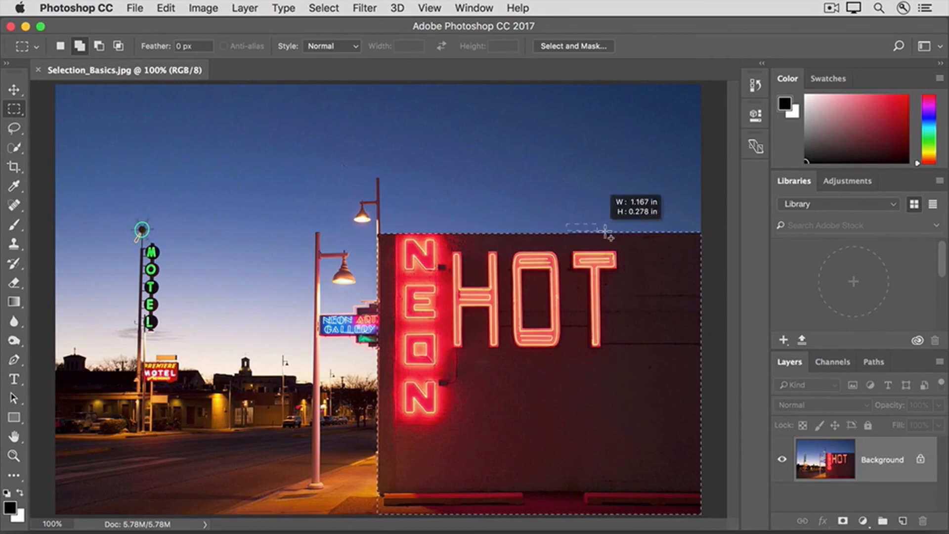
{"action": "left_click_drag", "start_coordinate": [605, 231], "coordinate": [710, 251]}
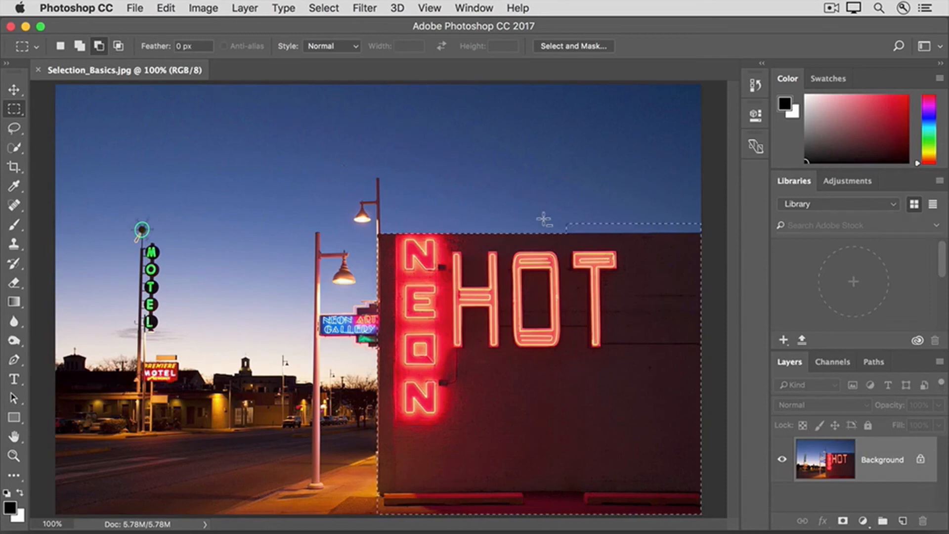
{"action": "left_click_drag", "start_coordinate": [631, 231], "coordinate": [708, 204]}
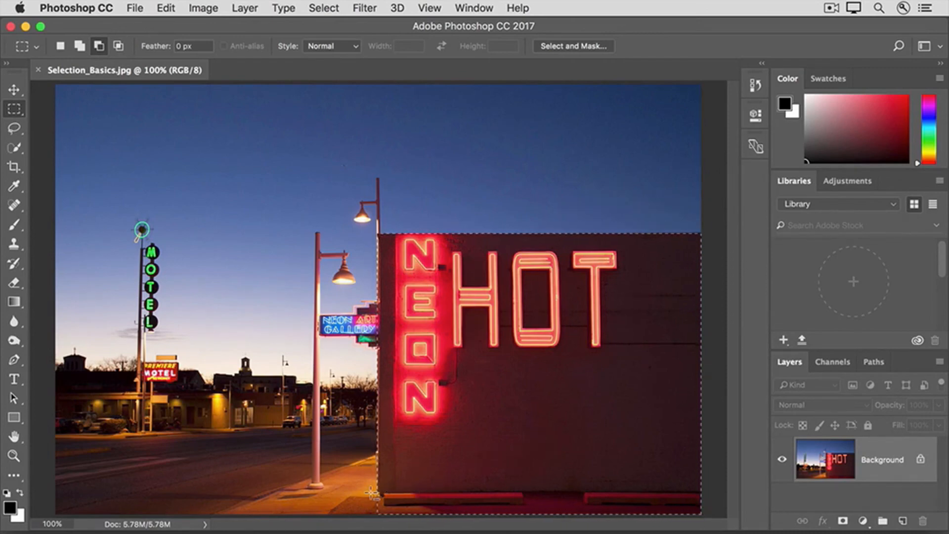
{"action": "left_click_drag", "start_coordinate": [370, 490], "coordinate": [745, 520]}
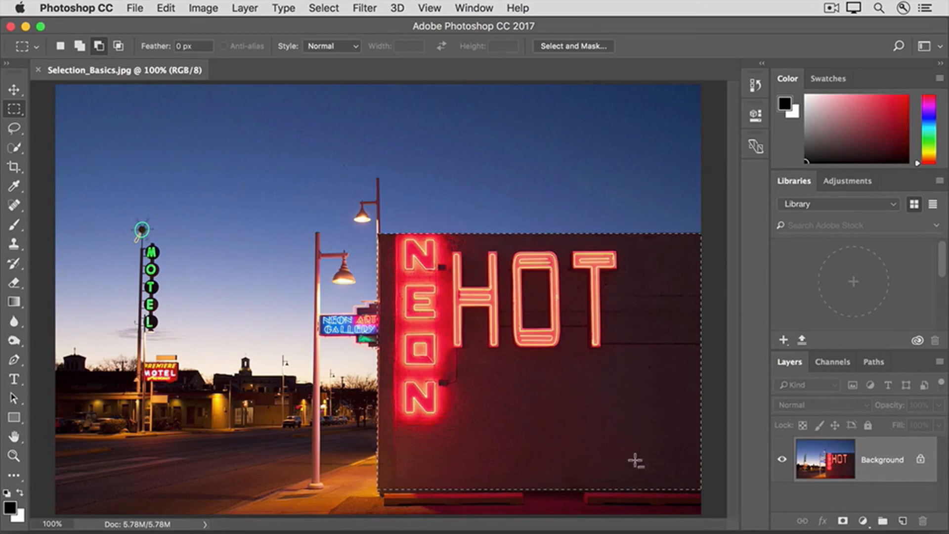
Step: Apply a Brightness/Contrast adjustment to the selected neon wall with Brightness -80 and Contrast 30
{"action": "left_click", "coordinate": [209, 9]}
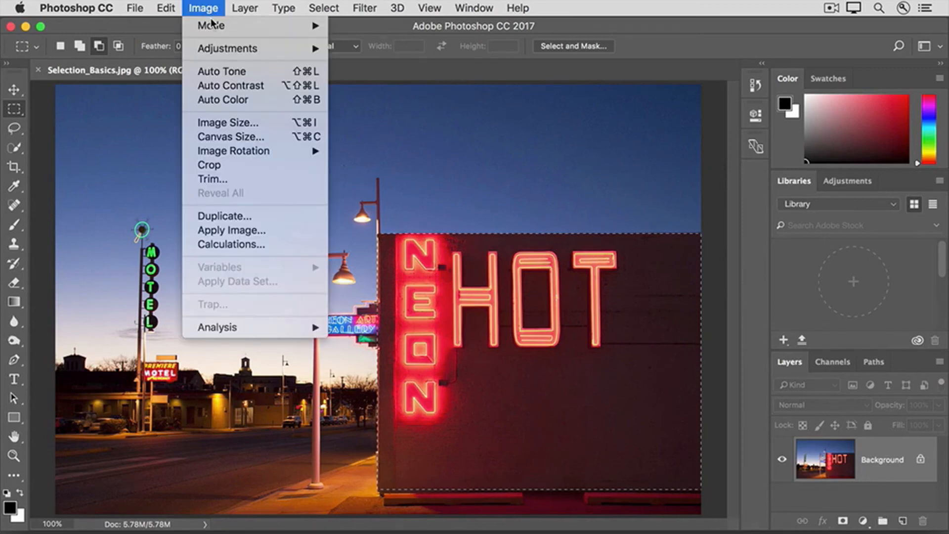
{"action": "mouse_move", "coordinate": [237, 49]}
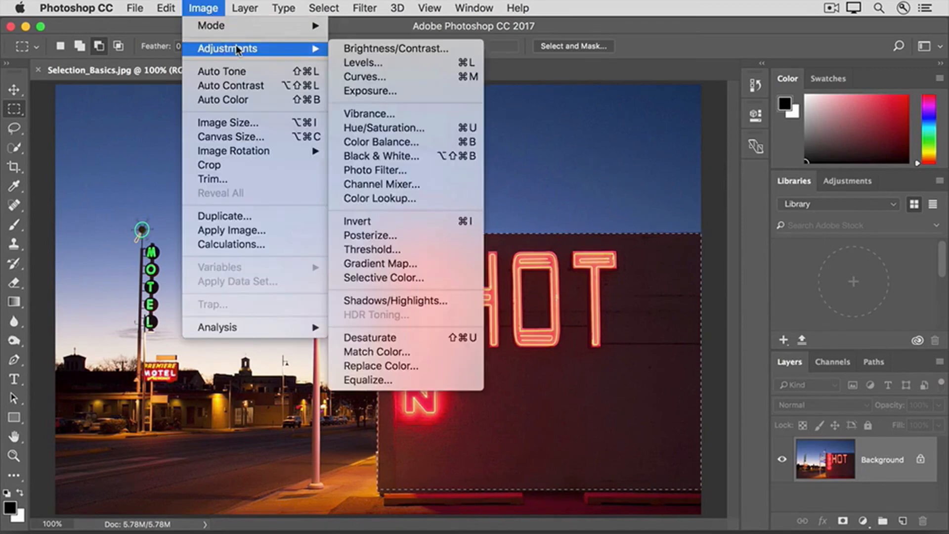
{"action": "left_click", "coordinate": [336, 48]}
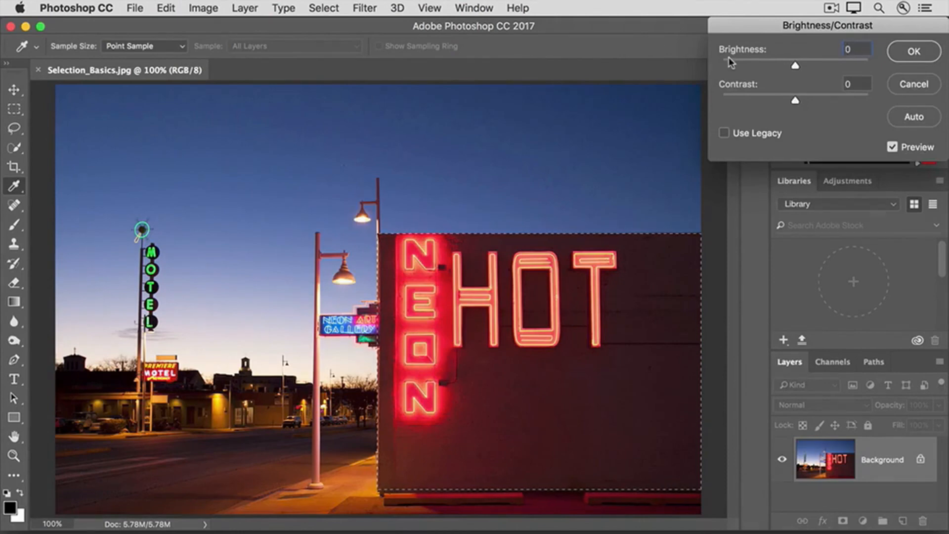
{"action": "left_click_drag", "start_coordinate": [795, 65], "coordinate": [755, 62]}
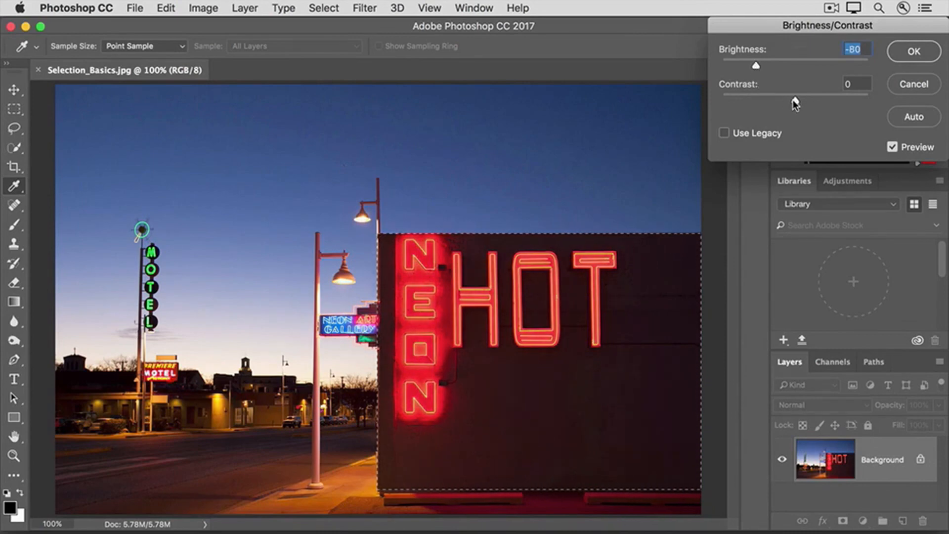
{"action": "left_click_drag", "start_coordinate": [793, 99], "coordinate": [818, 101]}
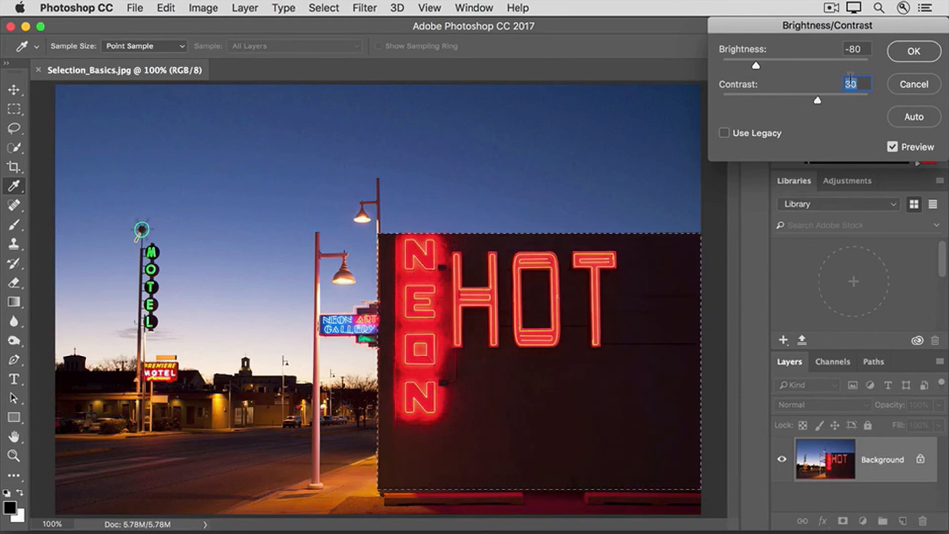
{"action": "left_click", "coordinate": [900, 54]}
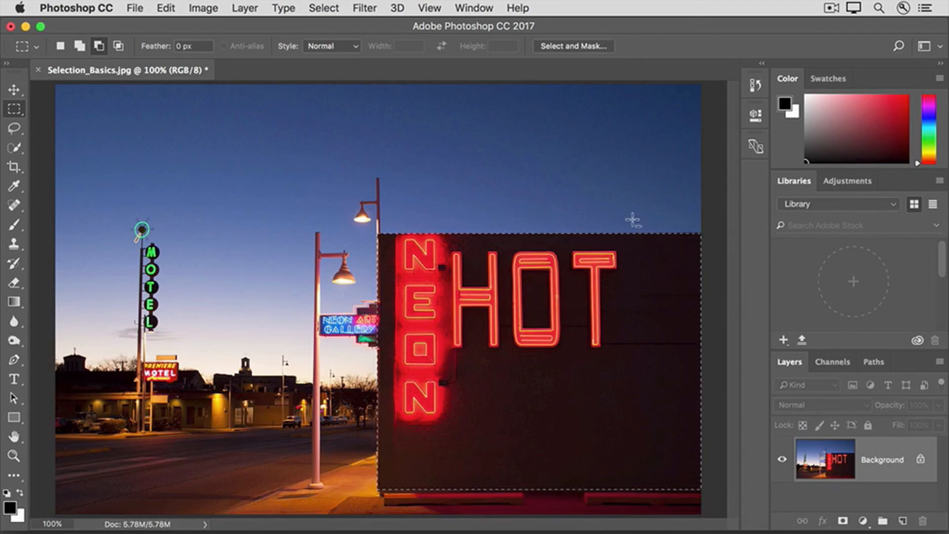
Step: Invert the selection to cover everything outside the wall, apply Brightness 32 to it, and deselect
{"action": "left_click", "coordinate": [324, 8]}
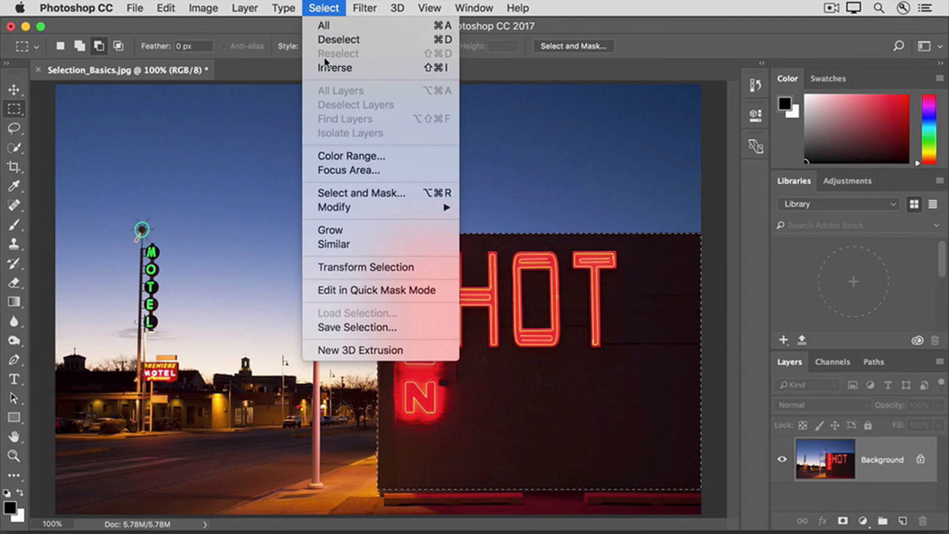
{"action": "left_click", "coordinate": [371, 69]}
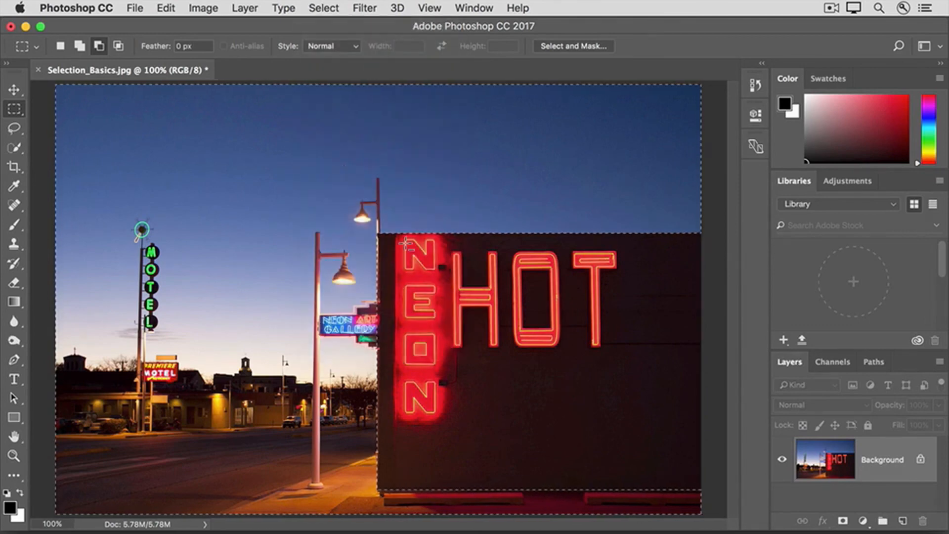
{"action": "left_click", "coordinate": [200, 9]}
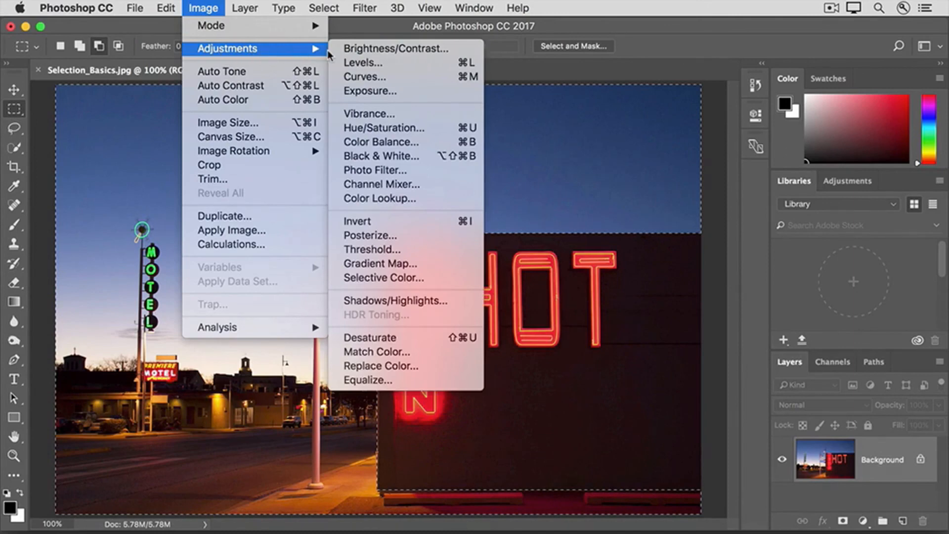
{"action": "left_click", "coordinate": [344, 51]}
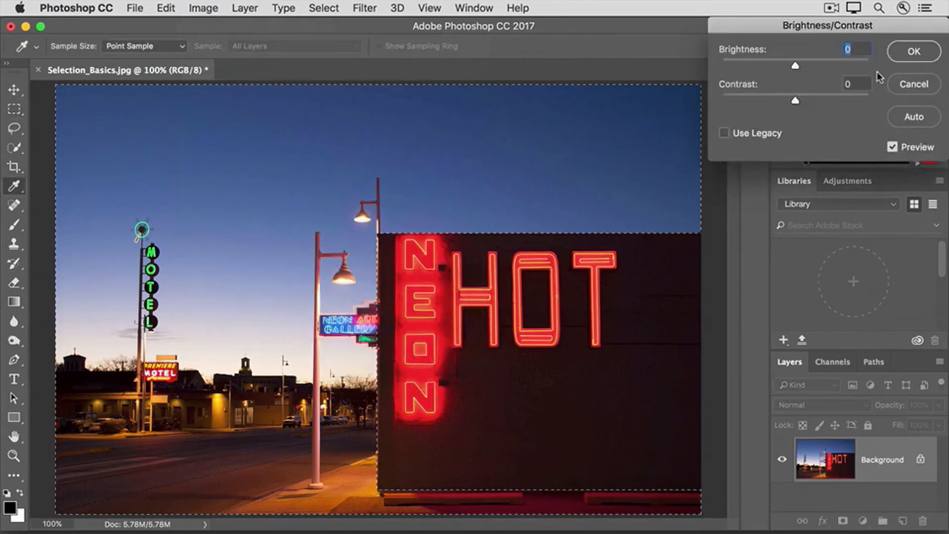
{"action": "left_click_drag", "start_coordinate": [795, 65], "coordinate": [811, 65]}
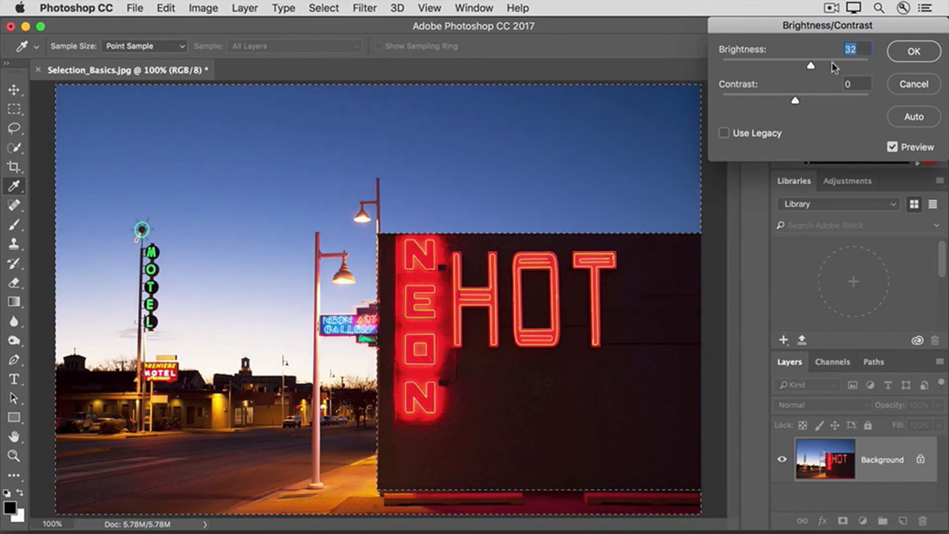
{"action": "left_click", "coordinate": [903, 54]}
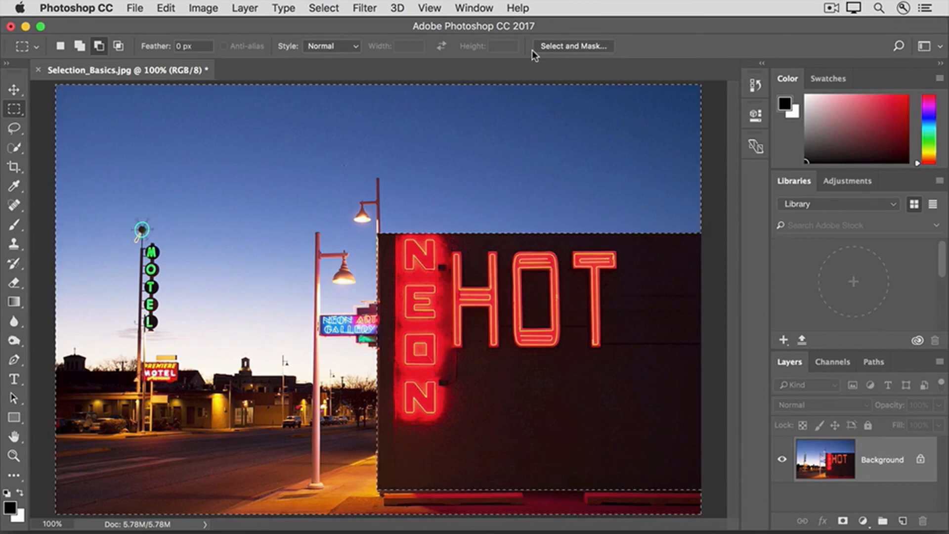
{"action": "left_click", "coordinate": [323, 9]}
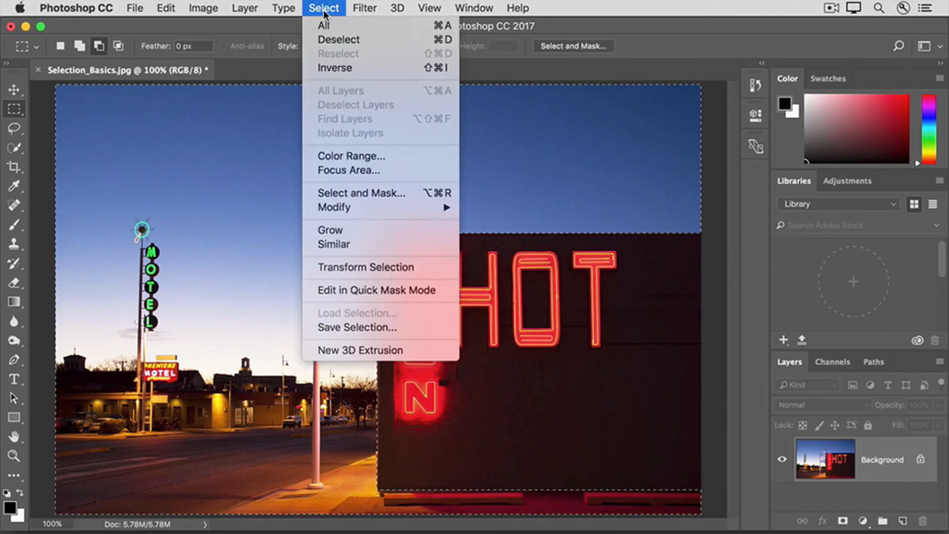
{"action": "left_click", "coordinate": [426, 40]}
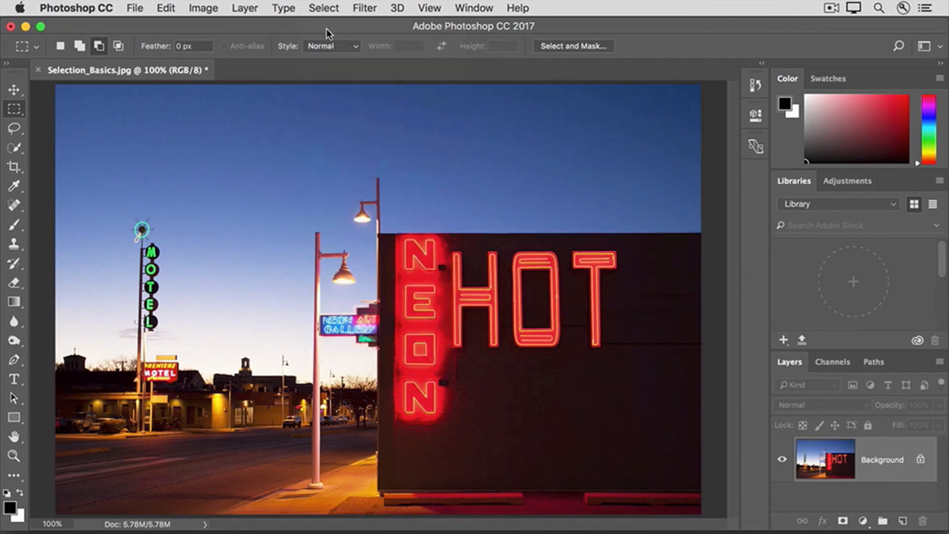
{"action": "left_click", "coordinate": [135, 8]}
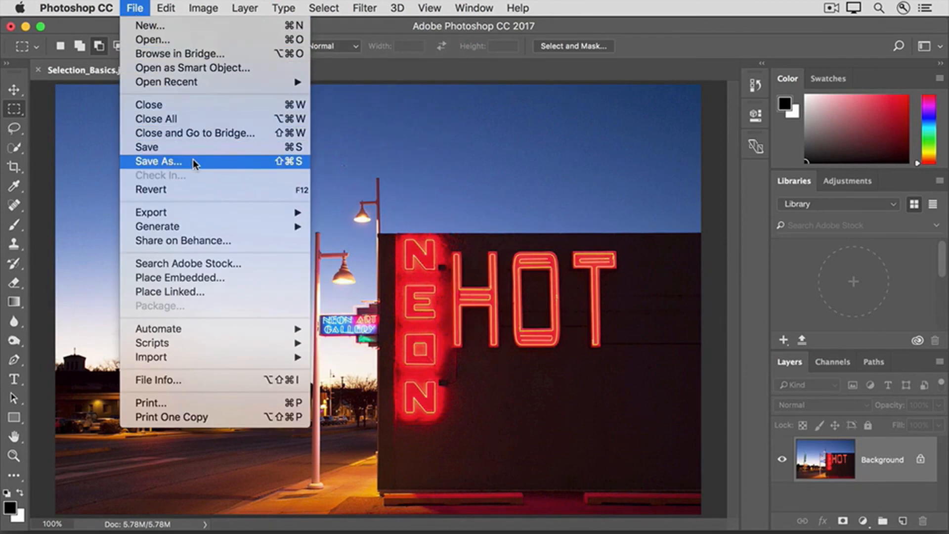
{"action": "left_click", "coordinate": [52, 95]}
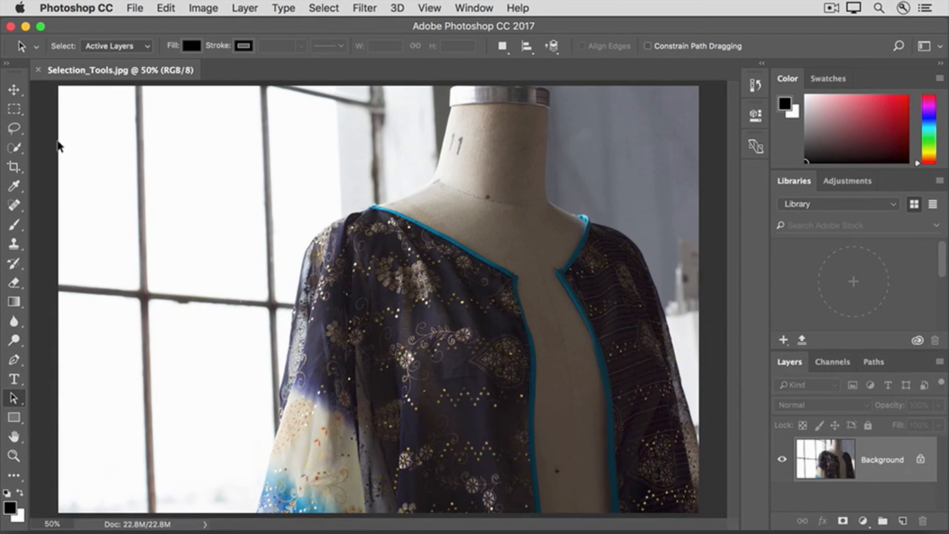
Step: In Selection_Tools.jpg, select the mannequin and the whole garment with the Quick Selection tool
{"action": "left_click", "coordinate": [17, 152]}
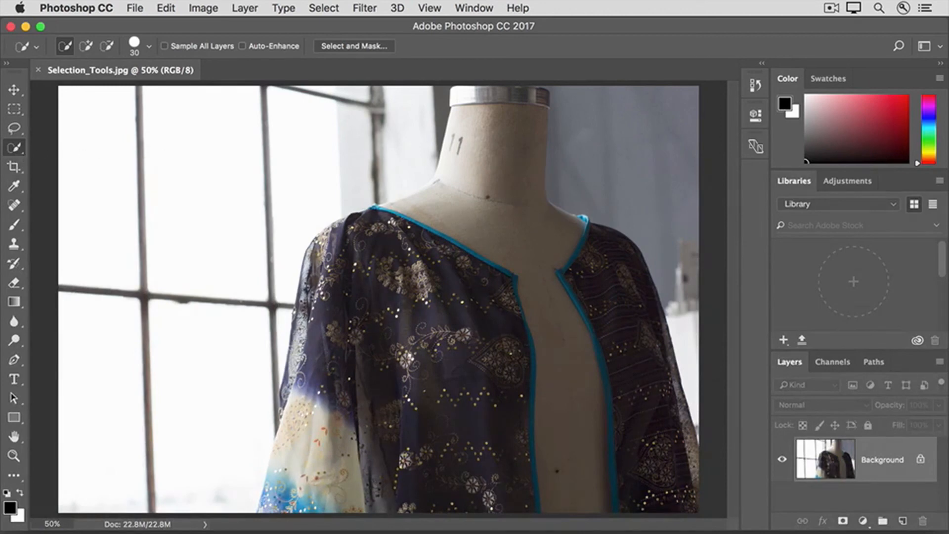
{"action": "mouse_move", "coordinate": [466, 93]}
{"action": "left_mouse_down"}
{"action": "mouse_move", "coordinate": [500, 92]}
{"action": "mouse_move", "coordinate": [524, 152]}
{"action": "mouse_move", "coordinate": [524, 195]}
{"action": "mouse_move", "coordinate": [616, 356]}
{"action": "mouse_move", "coordinate": [617, 414]}
{"action": "left_mouse_up"}
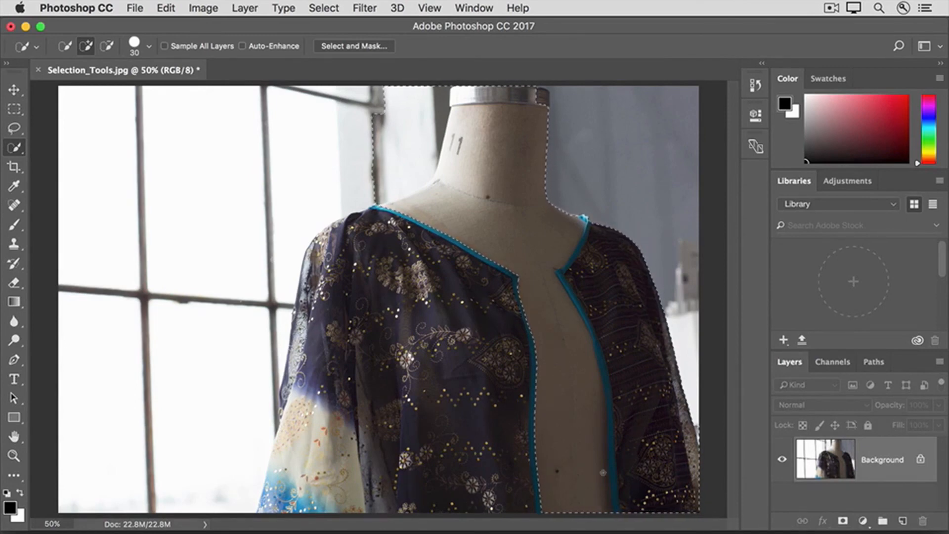
{"action": "mouse_move", "coordinate": [508, 283]}
{"action": "left_mouse_down"}
{"action": "mouse_move", "coordinate": [497, 383]}
{"action": "mouse_move", "coordinate": [475, 451]}
{"action": "mouse_move", "coordinate": [397, 315]}
{"action": "mouse_move", "coordinate": [386, 244]}
{"action": "mouse_move", "coordinate": [316, 478]}
{"action": "left_mouse_up"}
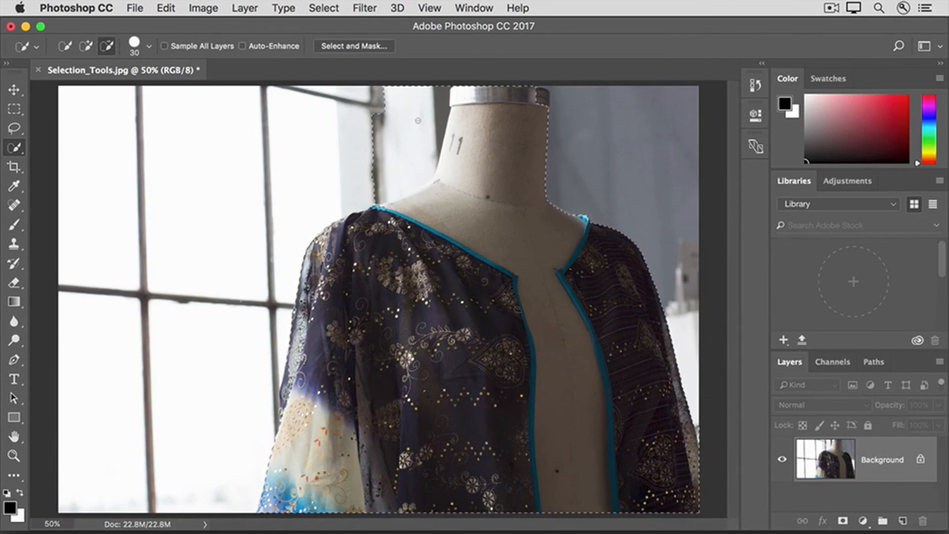
Step: Subtract the window area beside the neck and shoulder from the selection, and set the Lasso tool to subtract from selection
{"action": "left_click", "coordinate": [415, 141], "text": "alt"}
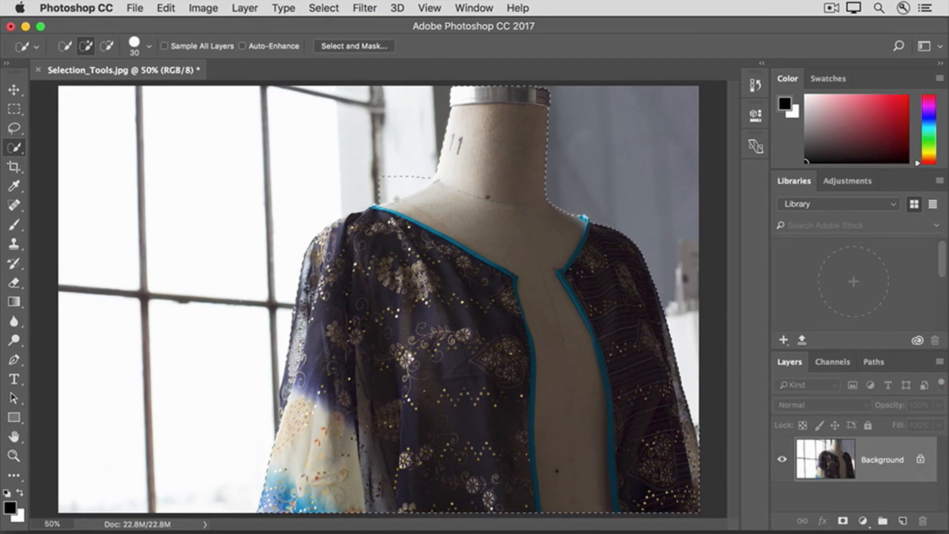
{"action": "key", "text": "alt"}
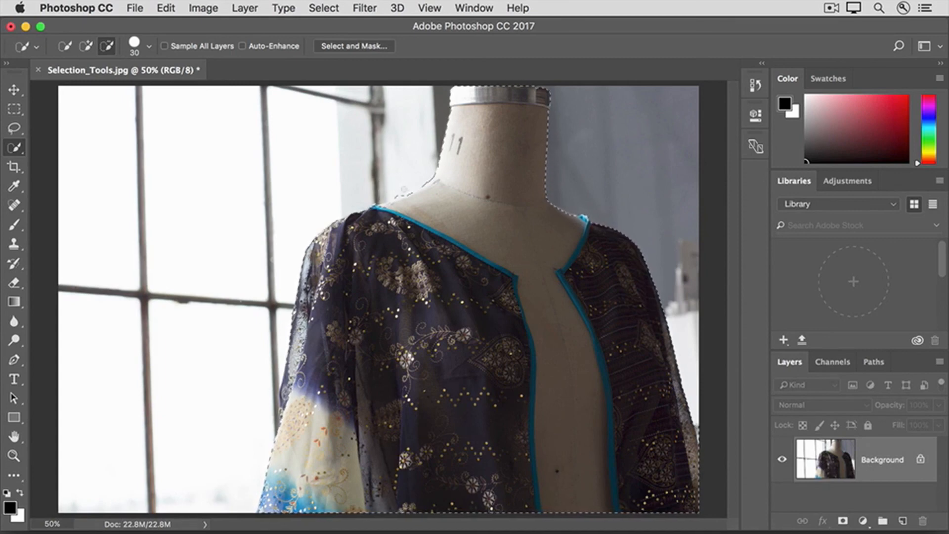
{"action": "left_click", "coordinate": [395, 194], "text": "alt"}
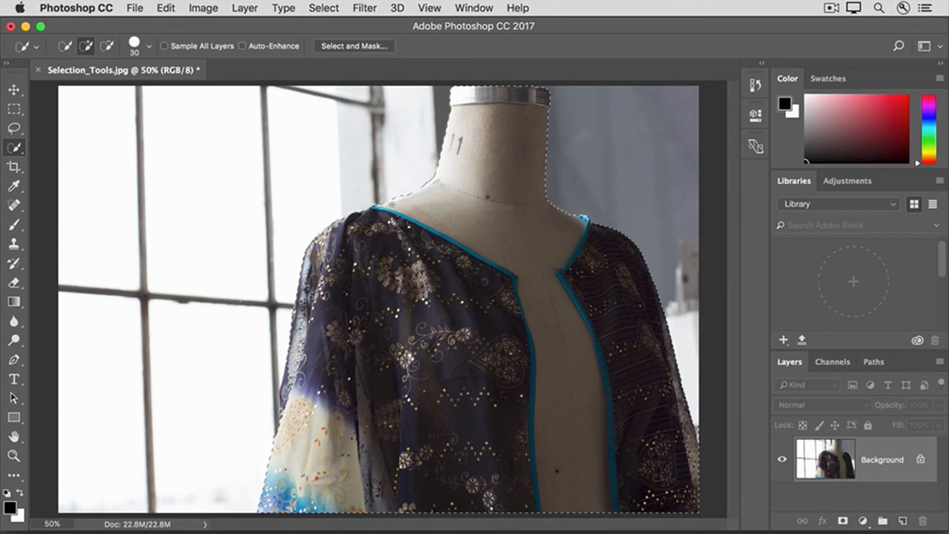
{"action": "key", "text": "alt"}
{"action": "left_click", "coordinate": [16, 135]}
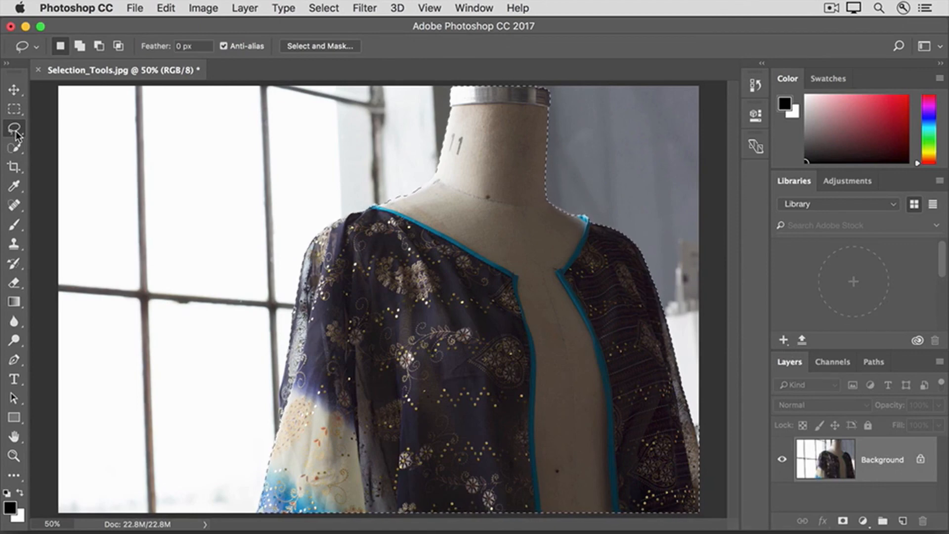
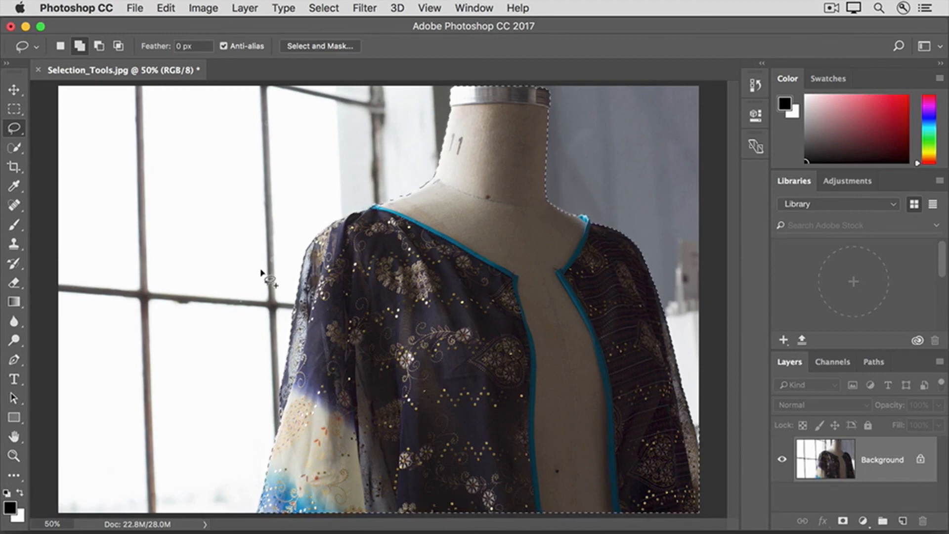
{"action": "left_click", "coordinate": [101, 51]}
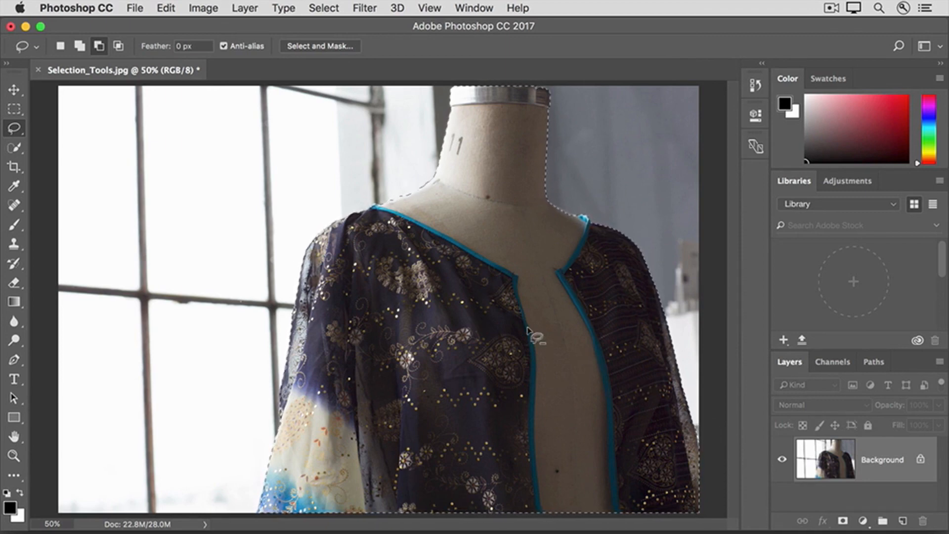
Step: Apply a Brightness/Contrast adjustment with Brightness 61 to the selected mannequin and garment, and deselect
{"action": "left_click", "coordinate": [197, 8]}
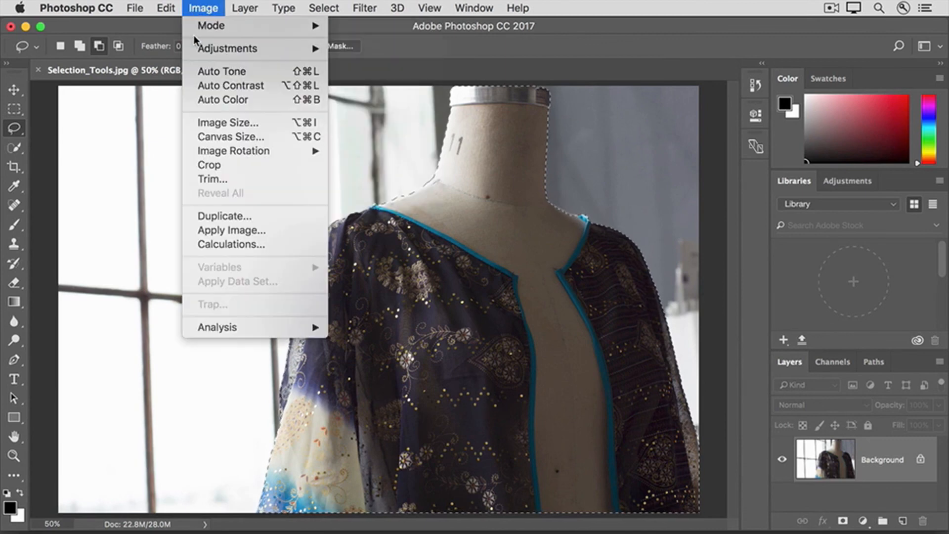
{"action": "mouse_move", "coordinate": [193, 51]}
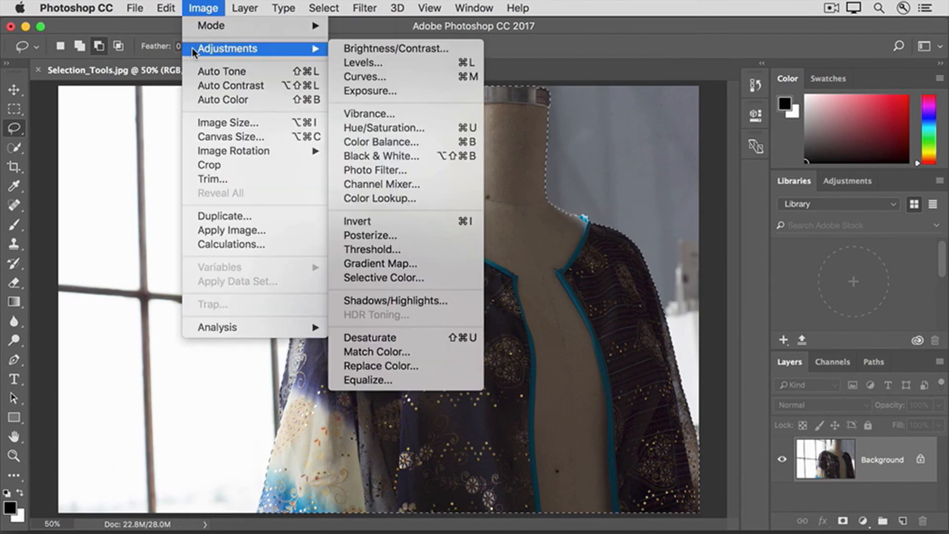
{"action": "left_click", "coordinate": [342, 49]}
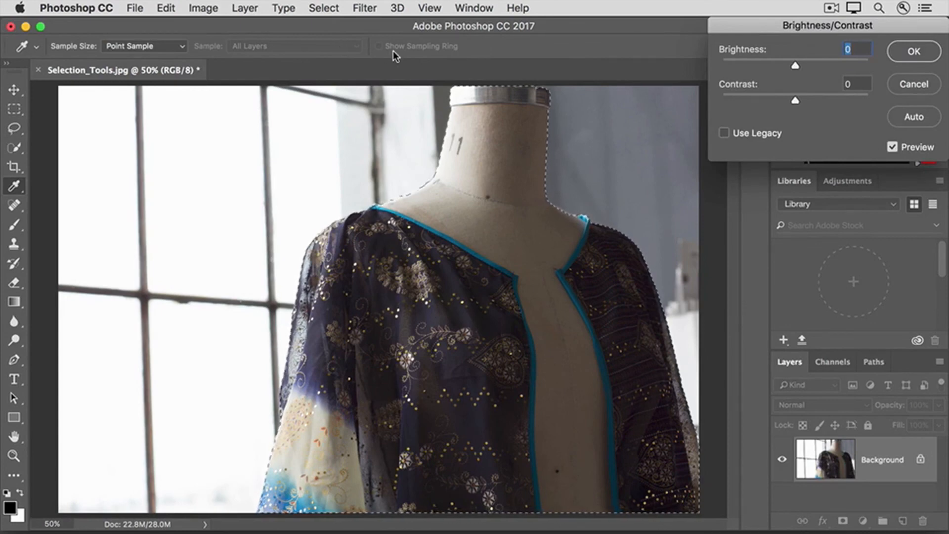
{"action": "left_click_drag", "start_coordinate": [796, 65], "coordinate": [824, 65]}
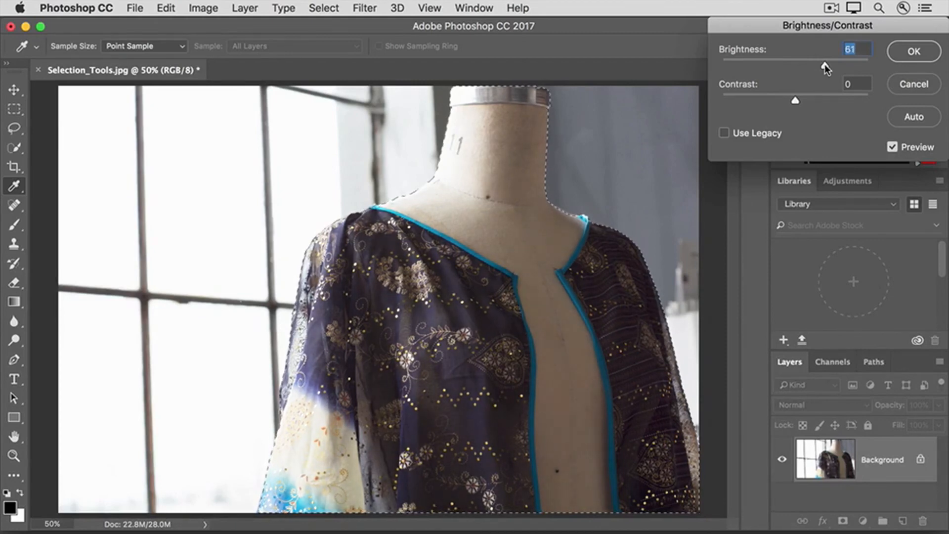
{"action": "left_click", "coordinate": [892, 59]}
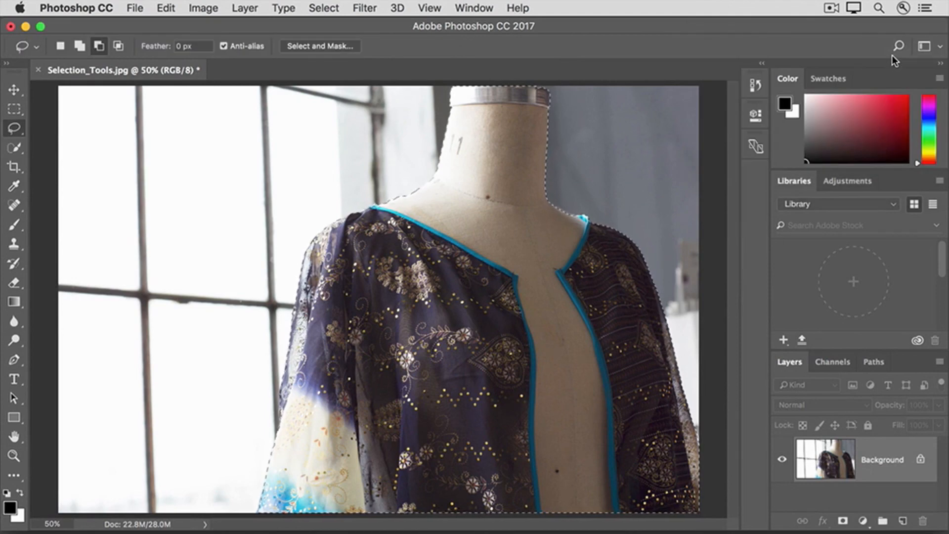
{"action": "left_click", "coordinate": [322, 8]}
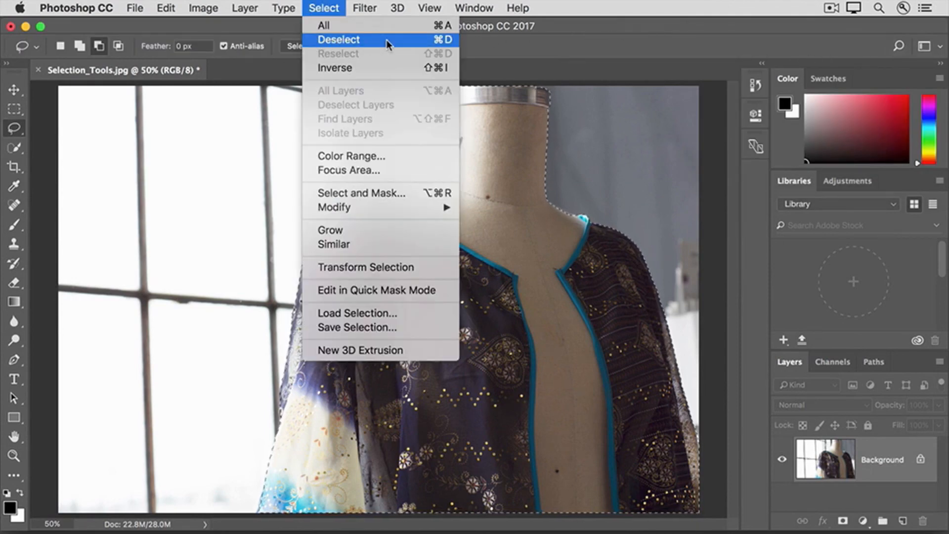
{"action": "left_click", "coordinate": [425, 40]}
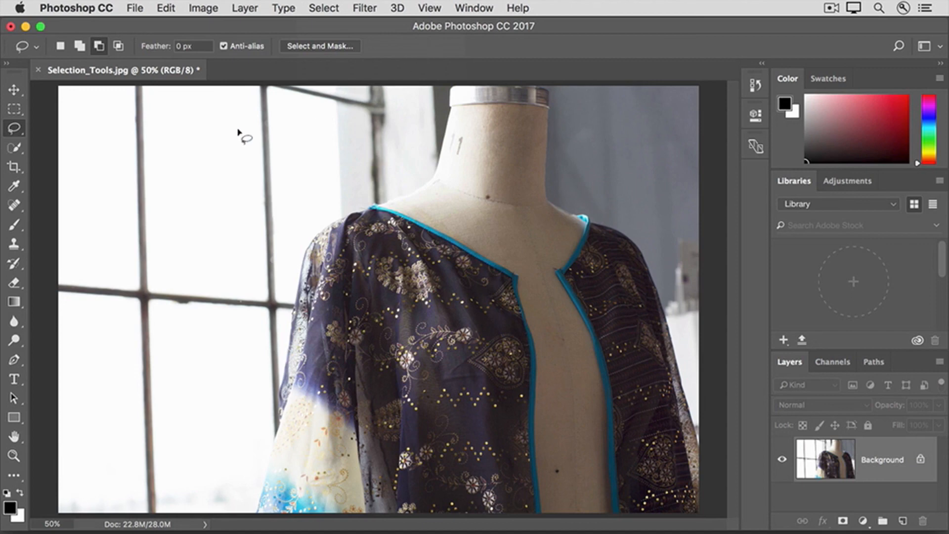
Step: In Finetune_Selection.jpg, select both halves of the garment with the Quick Selection tool and subtract the mannequin's chest between them
{"action": "left_click", "coordinate": [19, 153]}
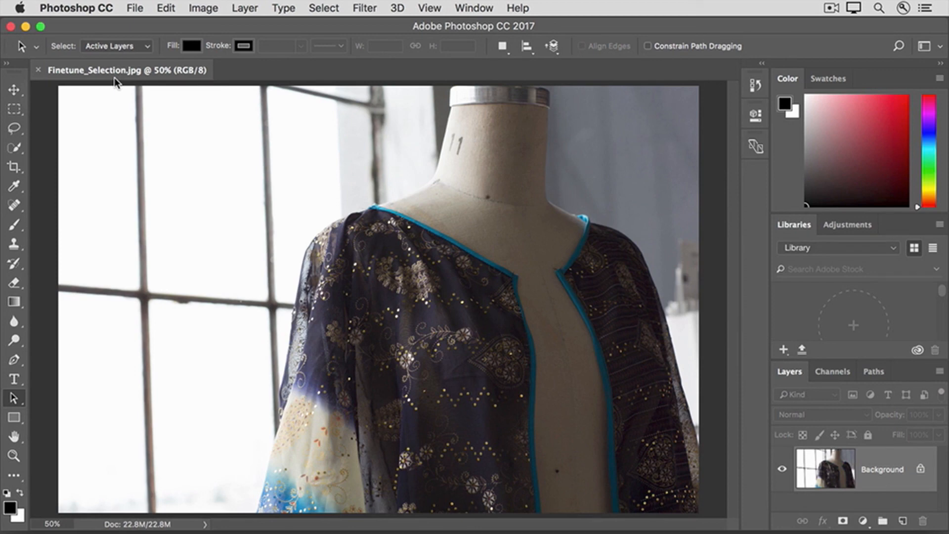
{"action": "left_click", "coordinate": [13, 152]}
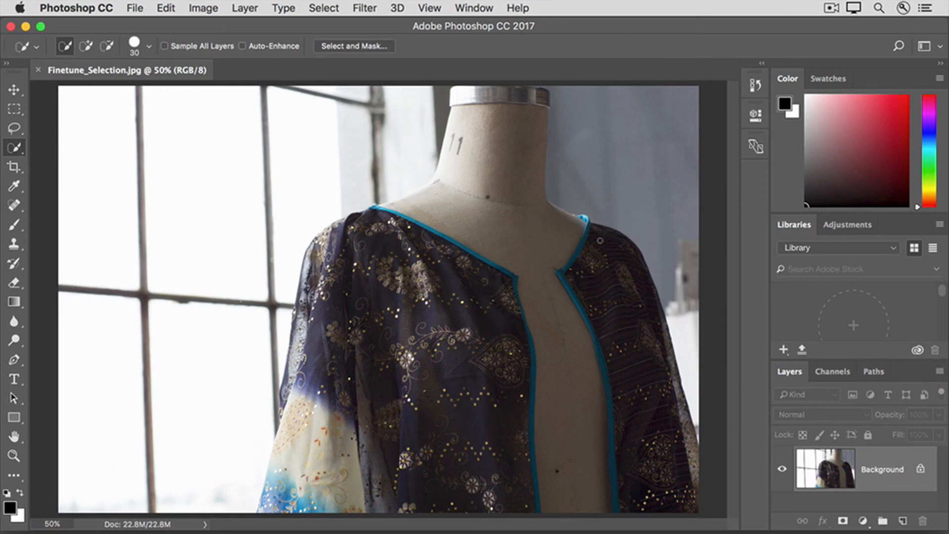
{"action": "mouse_move", "coordinate": [601, 240]}
{"action": "left_mouse_down"}
{"action": "mouse_move", "coordinate": [605, 315]}
{"action": "mouse_move", "coordinate": [660, 425]}
{"action": "left_mouse_up"}
{"action": "mouse_move", "coordinate": [396, 293]}
{"action": "left_mouse_down"}
{"action": "mouse_move", "coordinate": [400, 391]}
{"action": "mouse_move", "coordinate": [441, 473]}
{"action": "mouse_move", "coordinate": [310, 390]}
{"action": "left_mouse_up"}
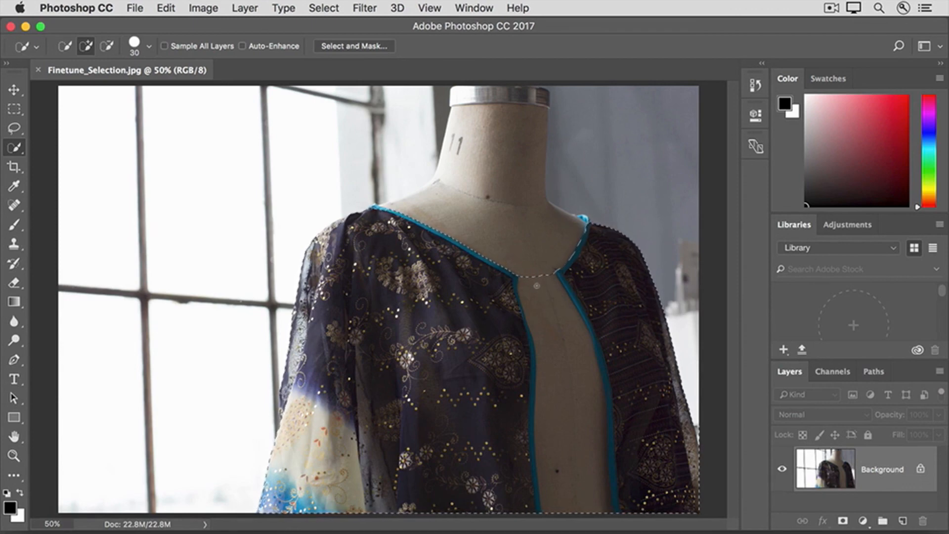
{"action": "key", "text": "alt"}
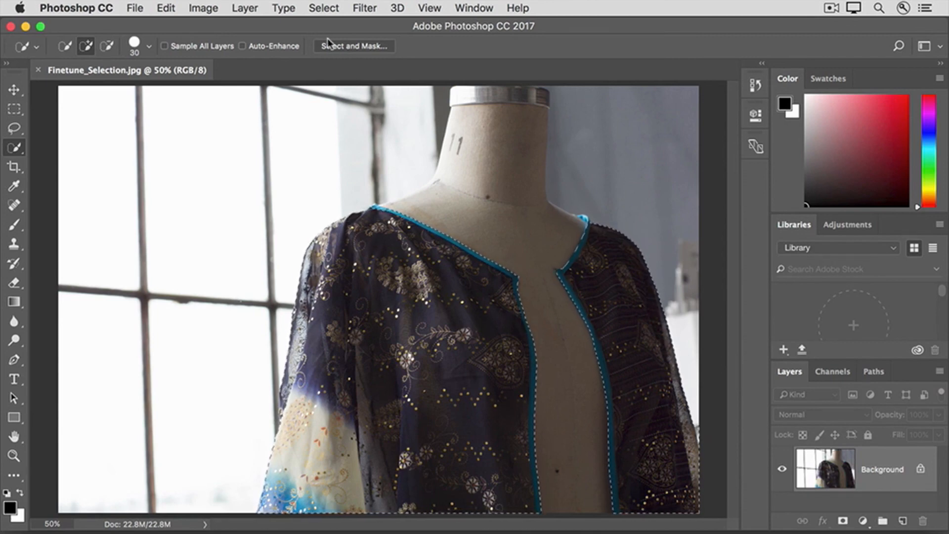
Step: Open the garment selection in Select and Mask and show it in the Overlay view
{"action": "left_click", "coordinate": [323, 9]}
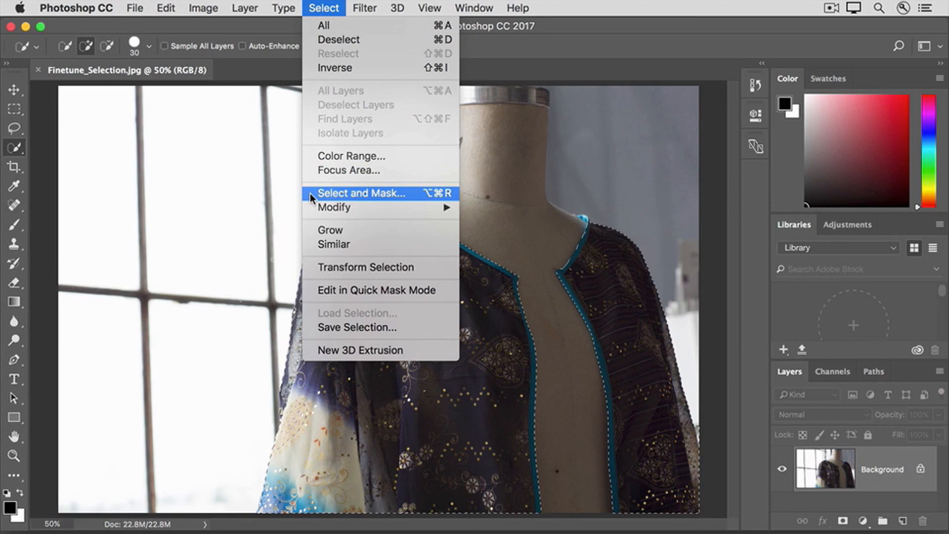
{"action": "left_click", "coordinate": [346, 194]}
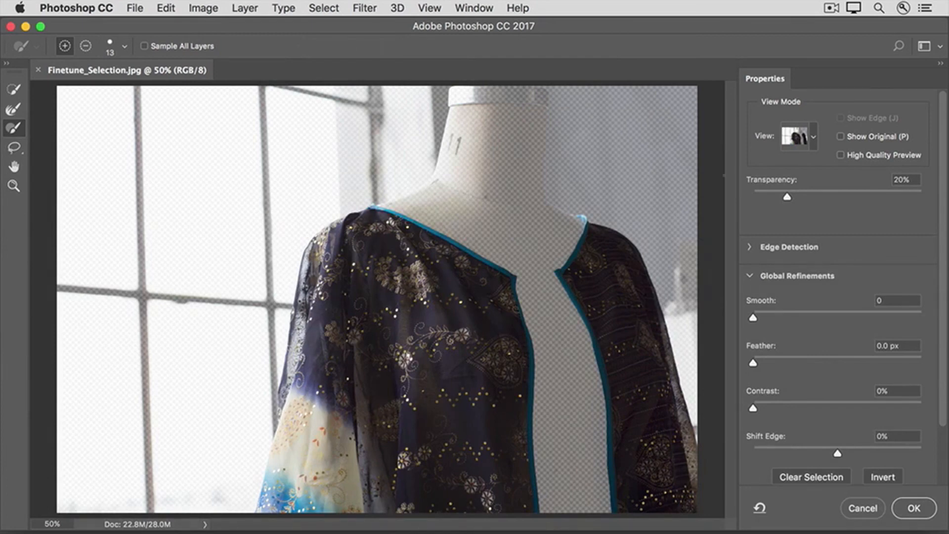
{"action": "left_click", "coordinate": [802, 142]}
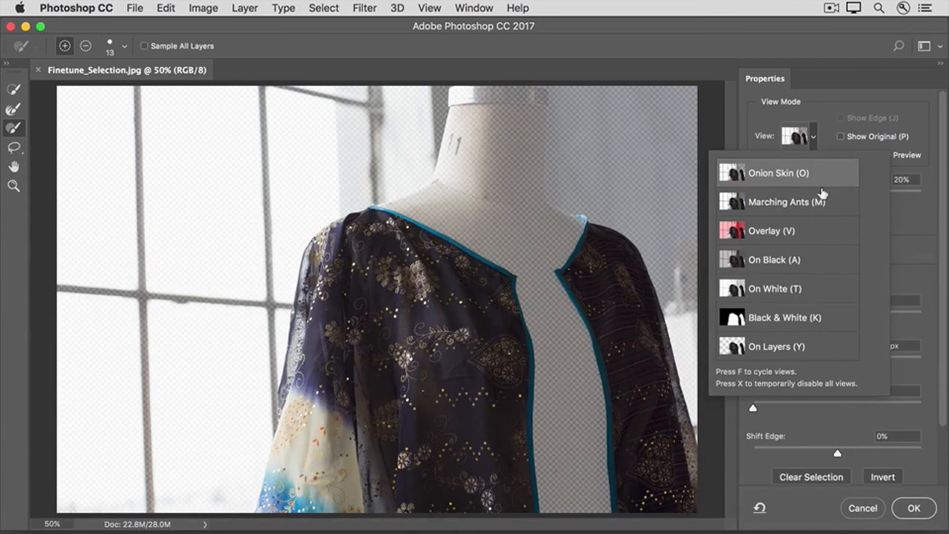
{"action": "left_click", "coordinate": [804, 236]}
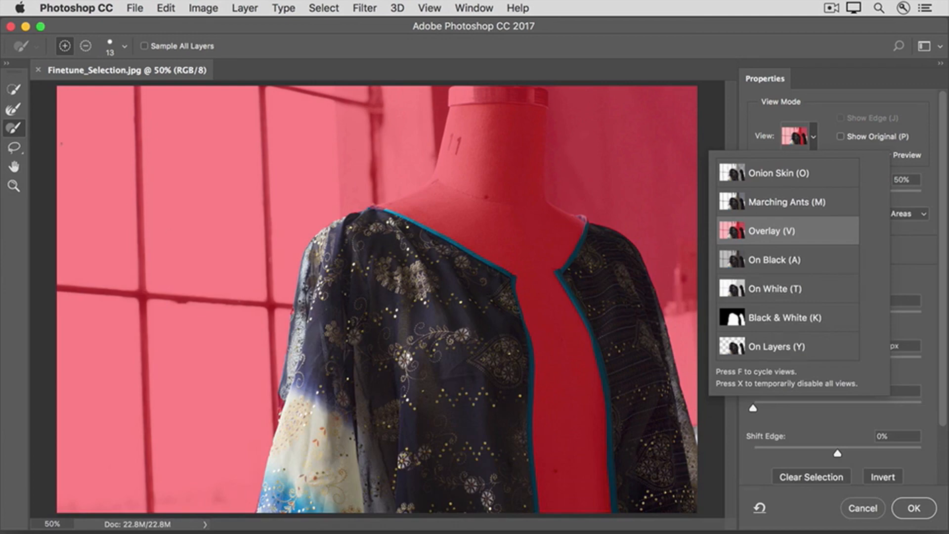
Step: Use the Brush tool in Select and Mask to touch up the garment mask, first in subtract mode and again in add mode
{"action": "left_click", "coordinate": [30, 134]}
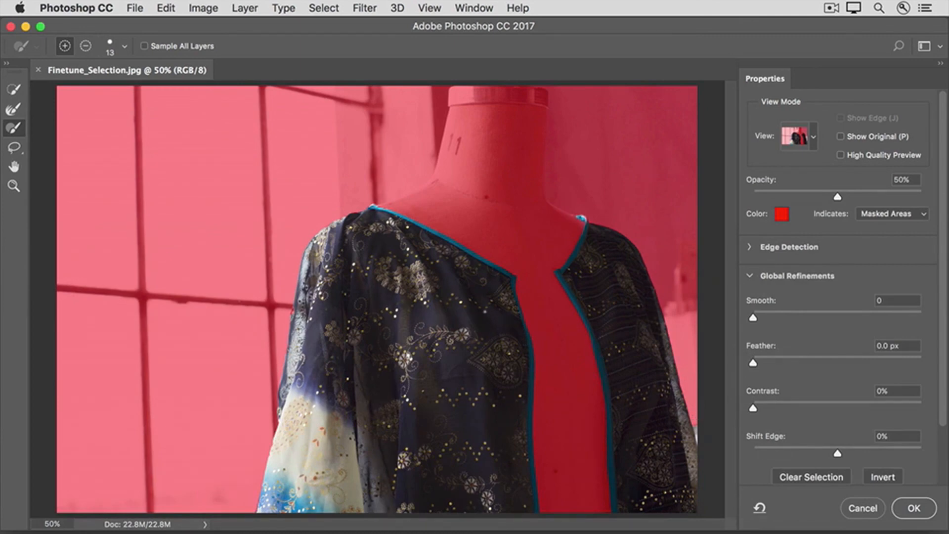
{"action": "left_click", "coordinate": [86, 47]}
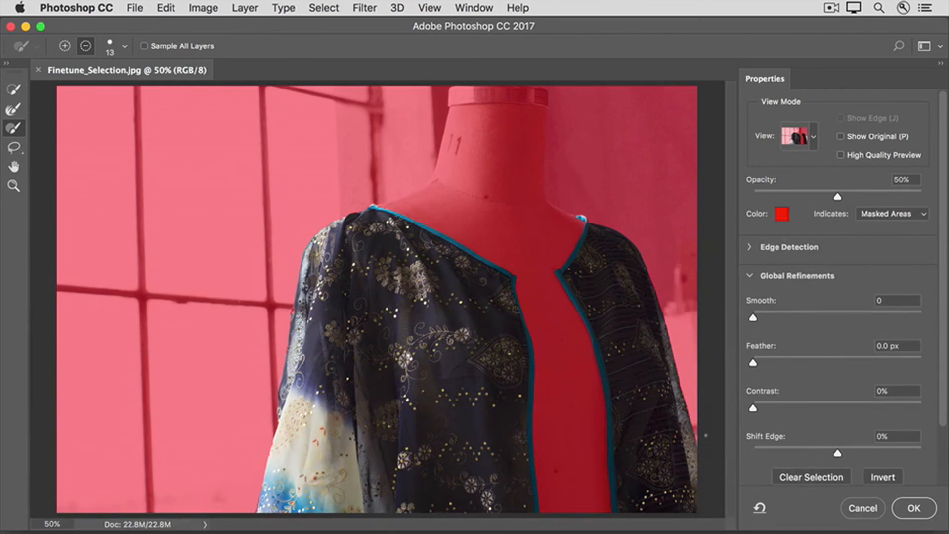
{"action": "left_click", "coordinate": [65, 47]}
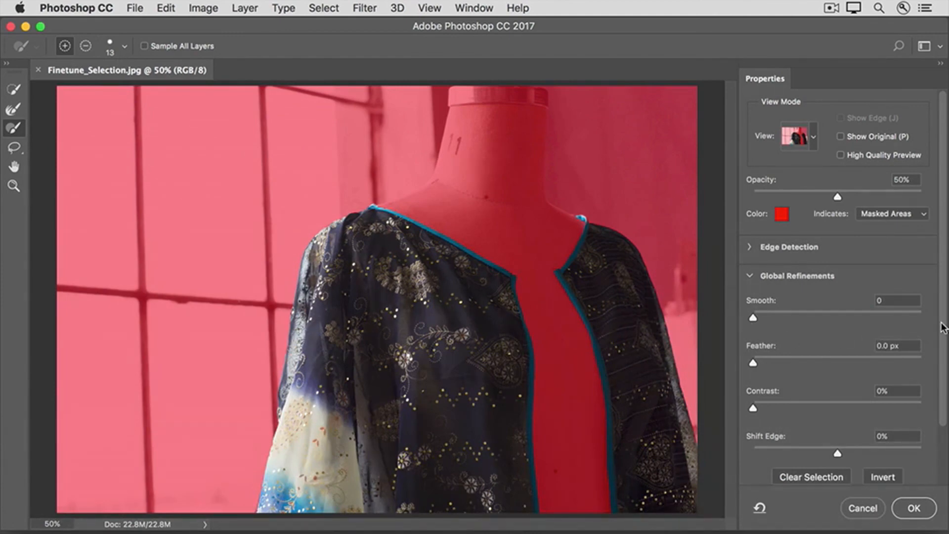
Step: In the Select and Mask output settings, keep Output To on Selection and apply the refined selection
{"action": "left_click_drag", "start_coordinate": [944, 323], "coordinate": [945, 399]}
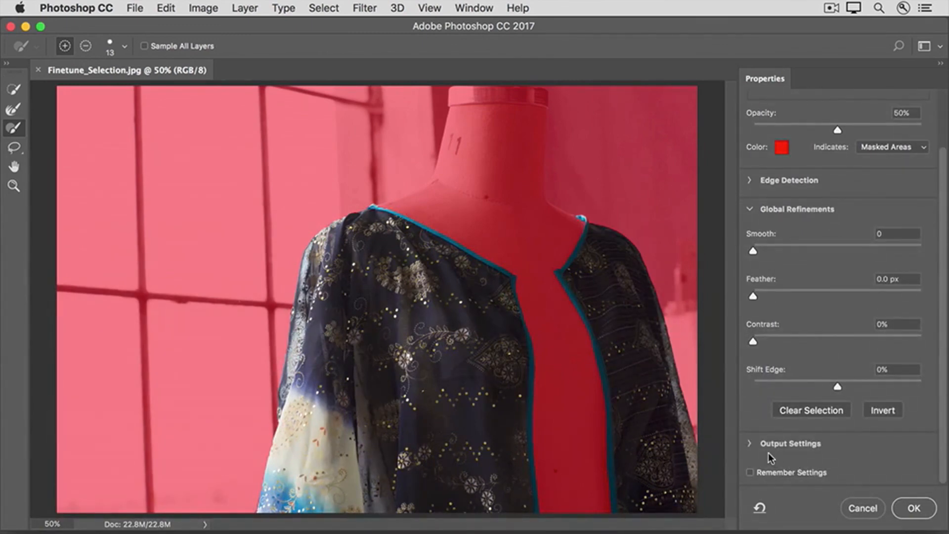
{"action": "left_click", "coordinate": [749, 443]}
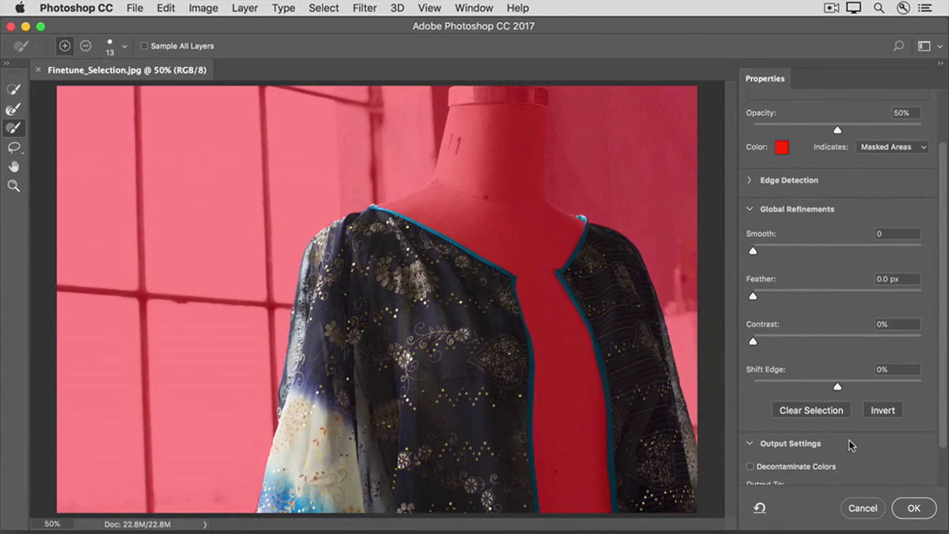
{"action": "left_click_drag", "start_coordinate": [944, 438], "coordinate": [947, 479]}
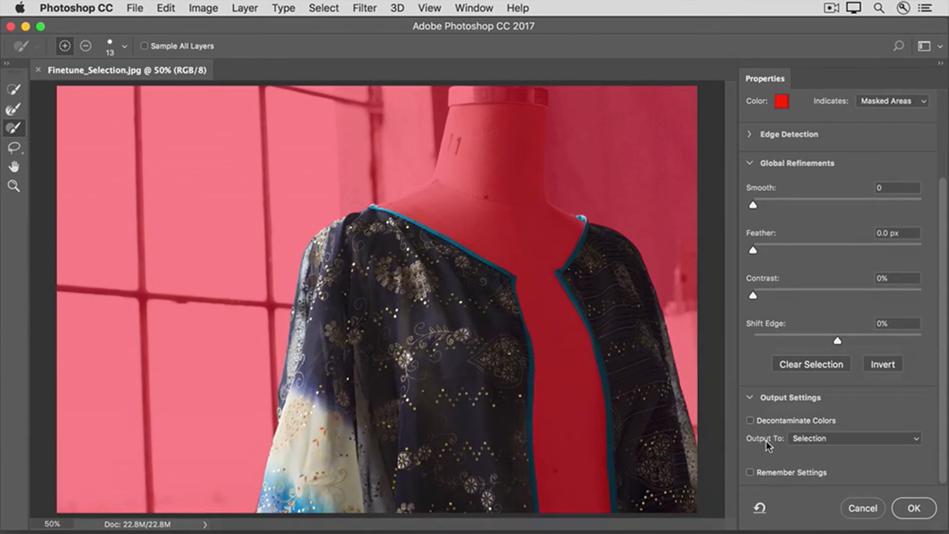
{"action": "left_click", "coordinate": [917, 439]}
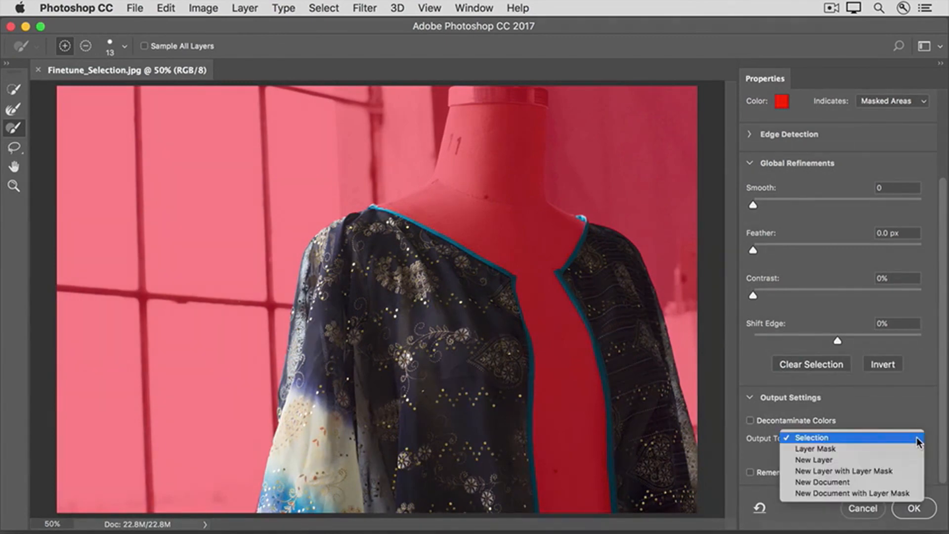
{"action": "left_click", "coordinate": [842, 436]}
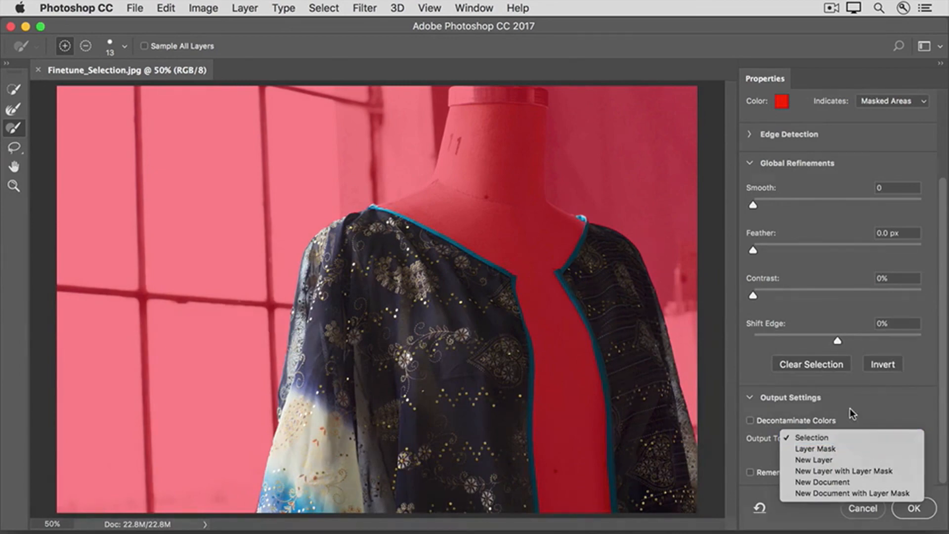
{"action": "left_click", "coordinate": [901, 510]}
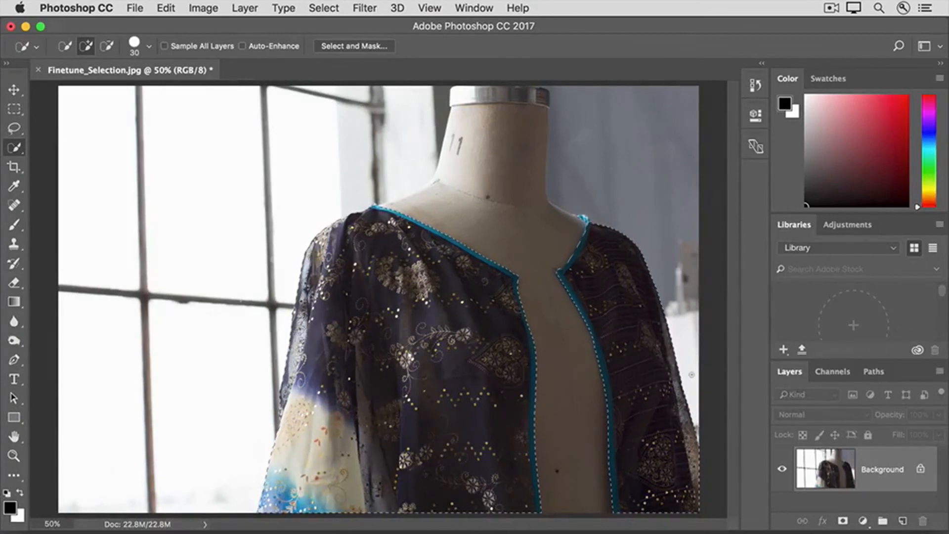
Step: Apply a Brightness/Contrast adjustment with Brightness 55 to the selected garment, and deselect
{"action": "left_click", "coordinate": [203, 8]}
{"action": "mouse_move", "coordinate": [197, 49]}
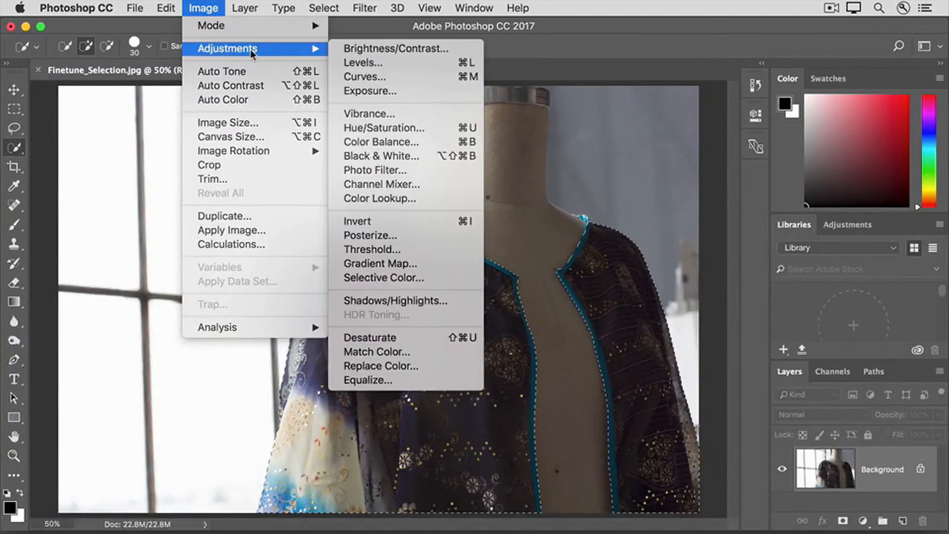
{"action": "left_click", "coordinate": [339, 48]}
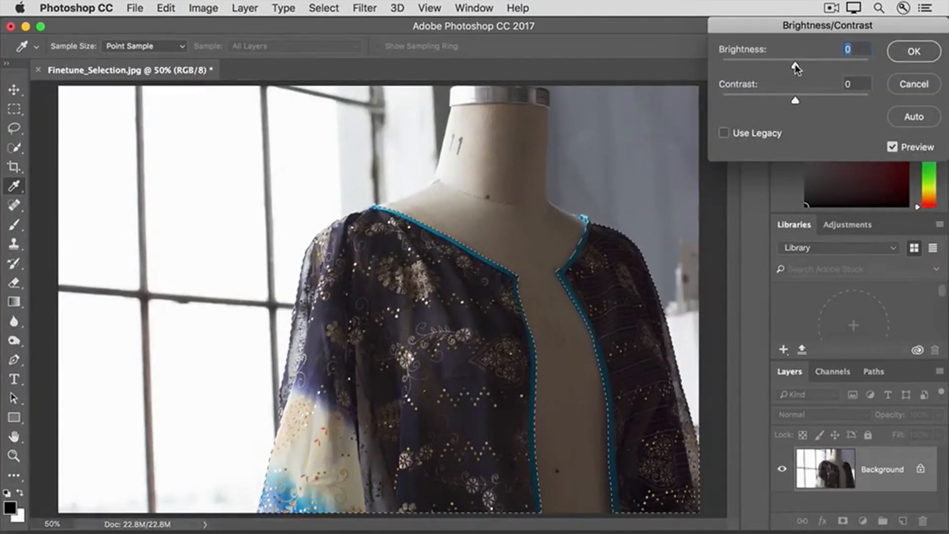
{"action": "left_click_drag", "start_coordinate": [795, 66], "coordinate": [822, 65]}
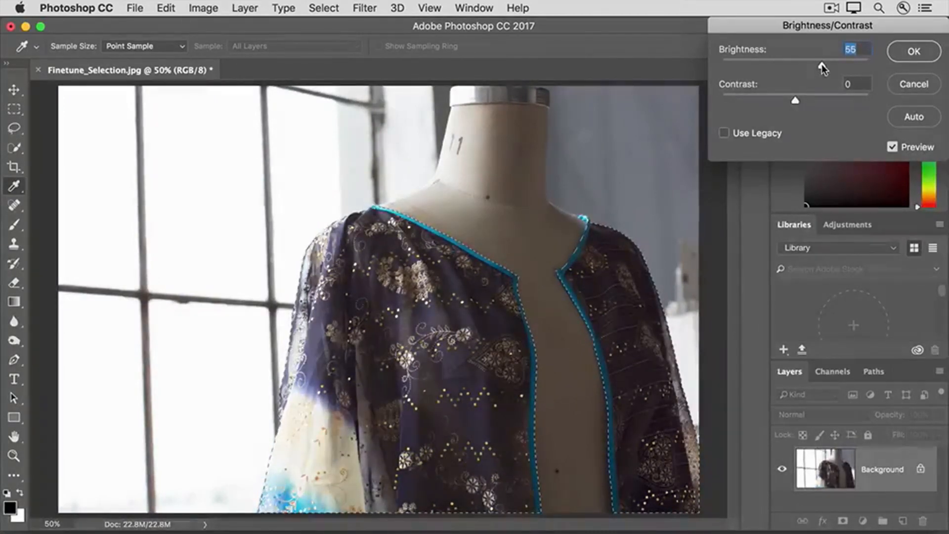
{"action": "left_click", "coordinate": [894, 58]}
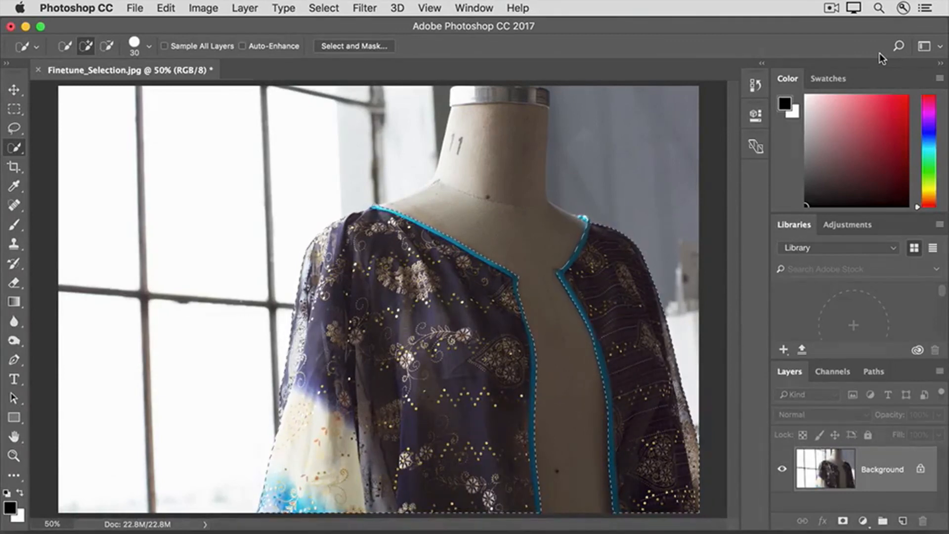
{"action": "key", "text": "super+d"}
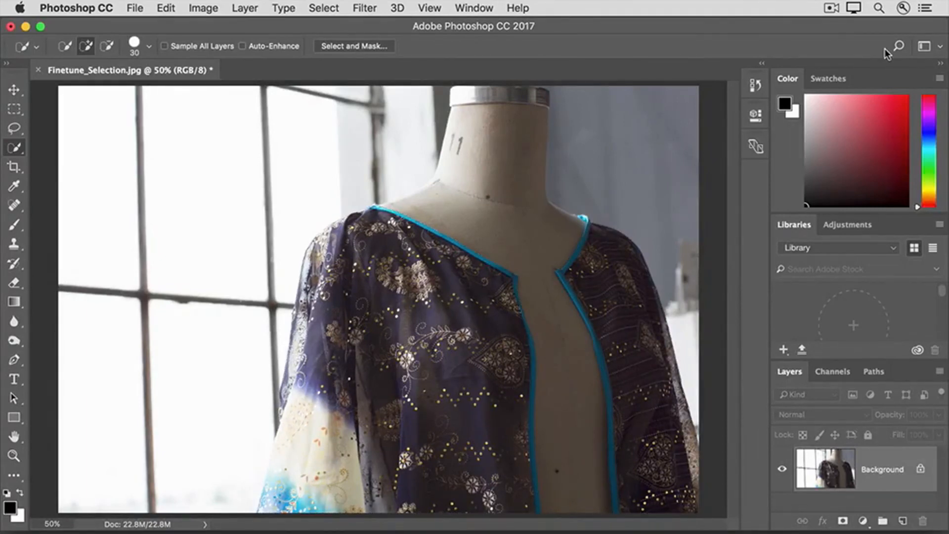